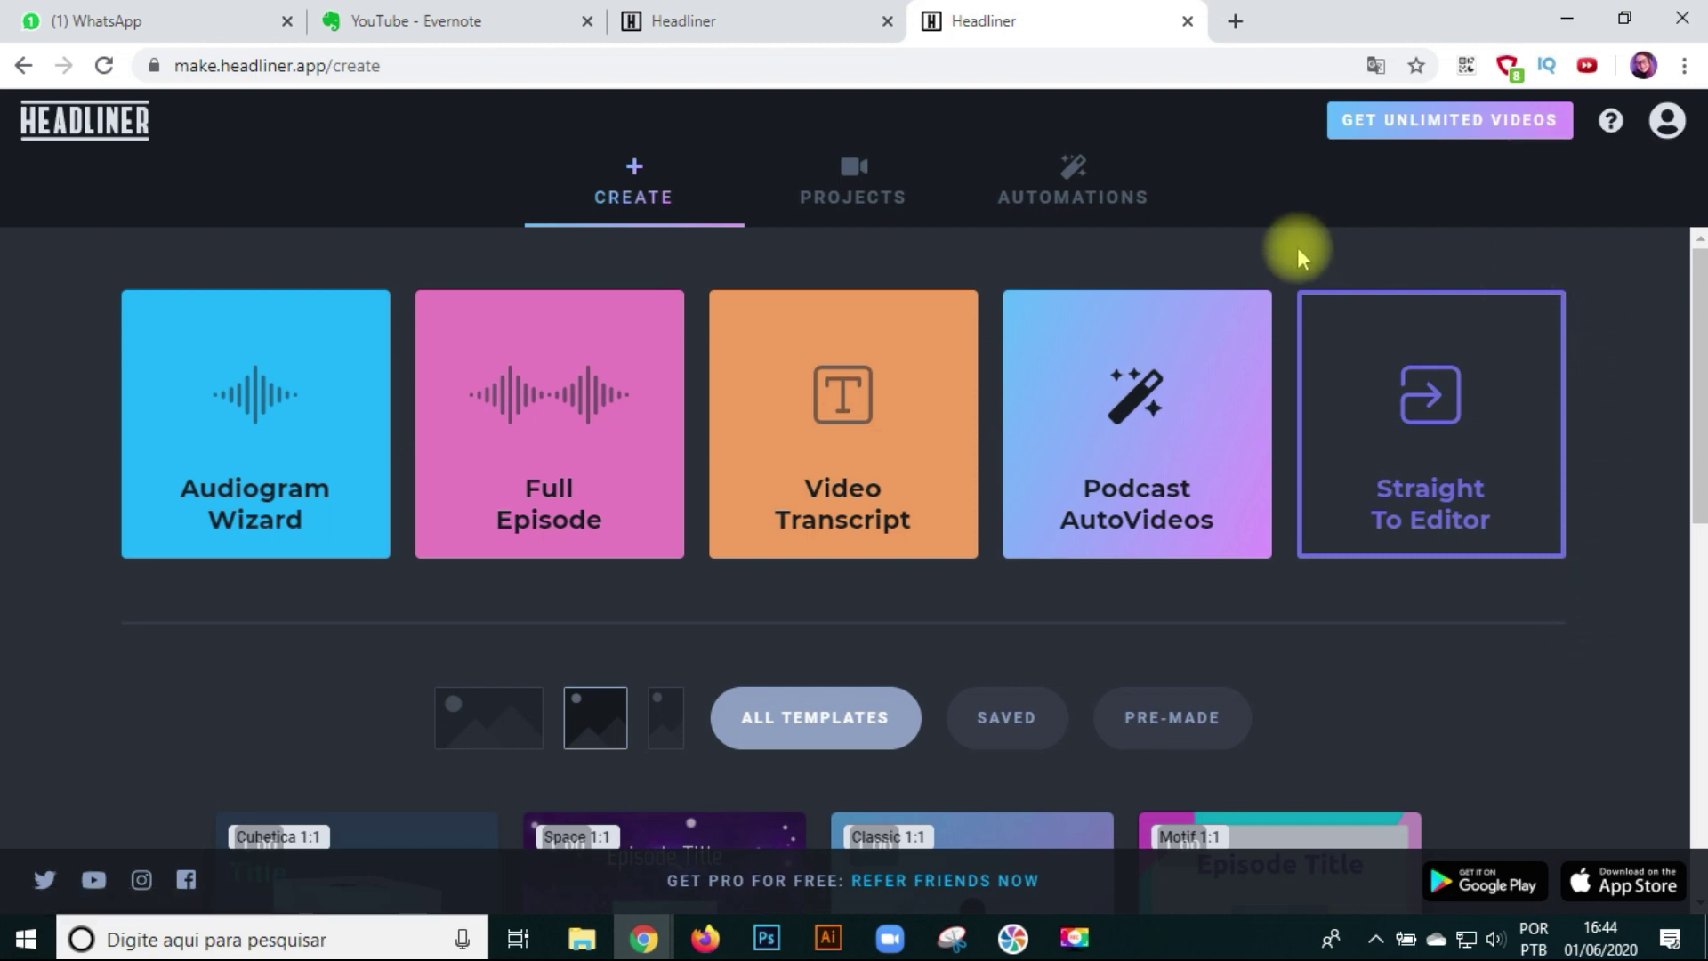
- Create a square project straight in the editor and show its media
{"action": "left_click", "coordinate": [1446, 534]}
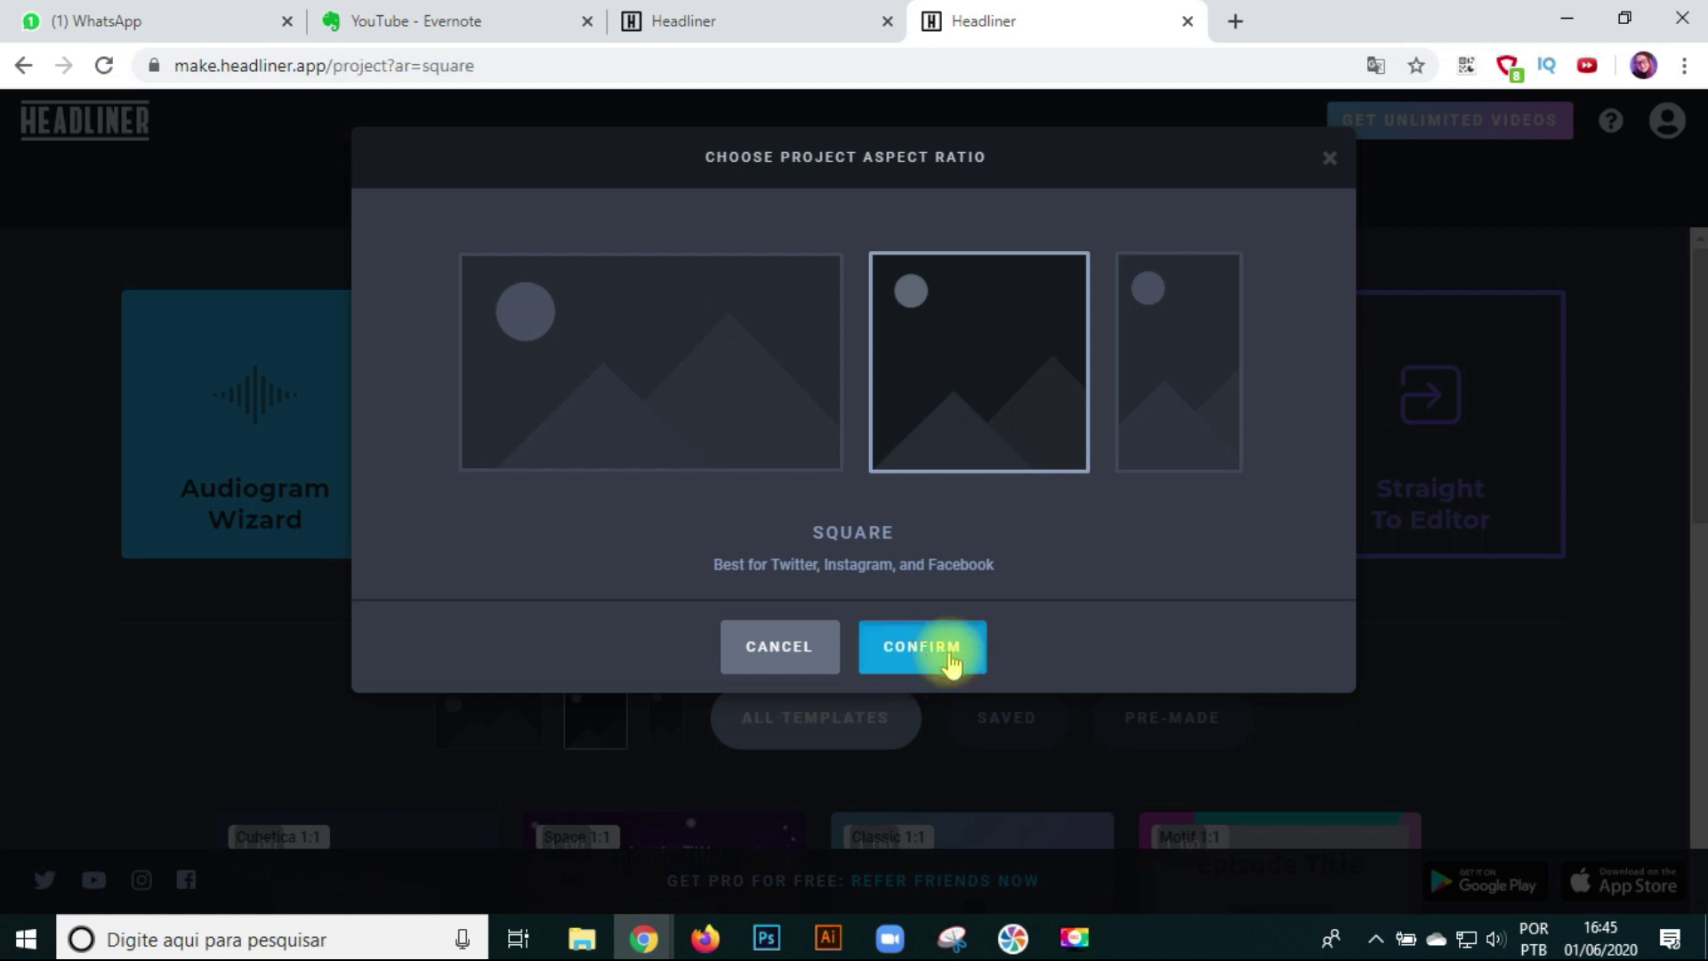
{"action": "left_click", "coordinate": [952, 647]}
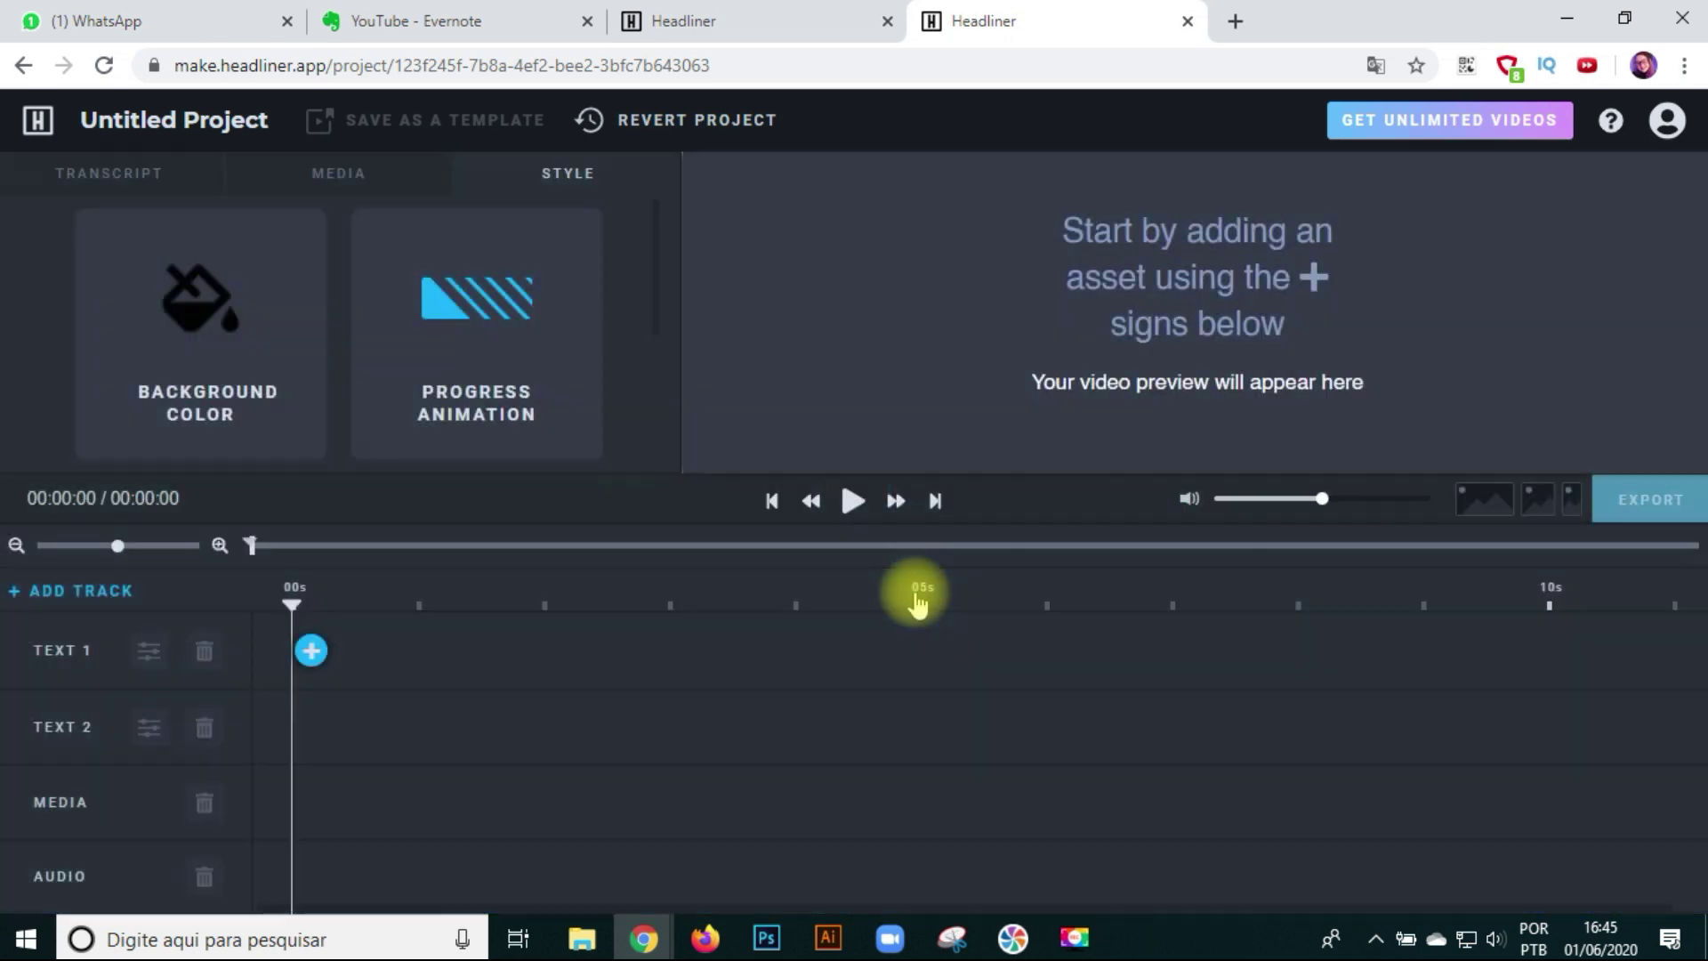
{"action": "left_click", "coordinate": [397, 184]}
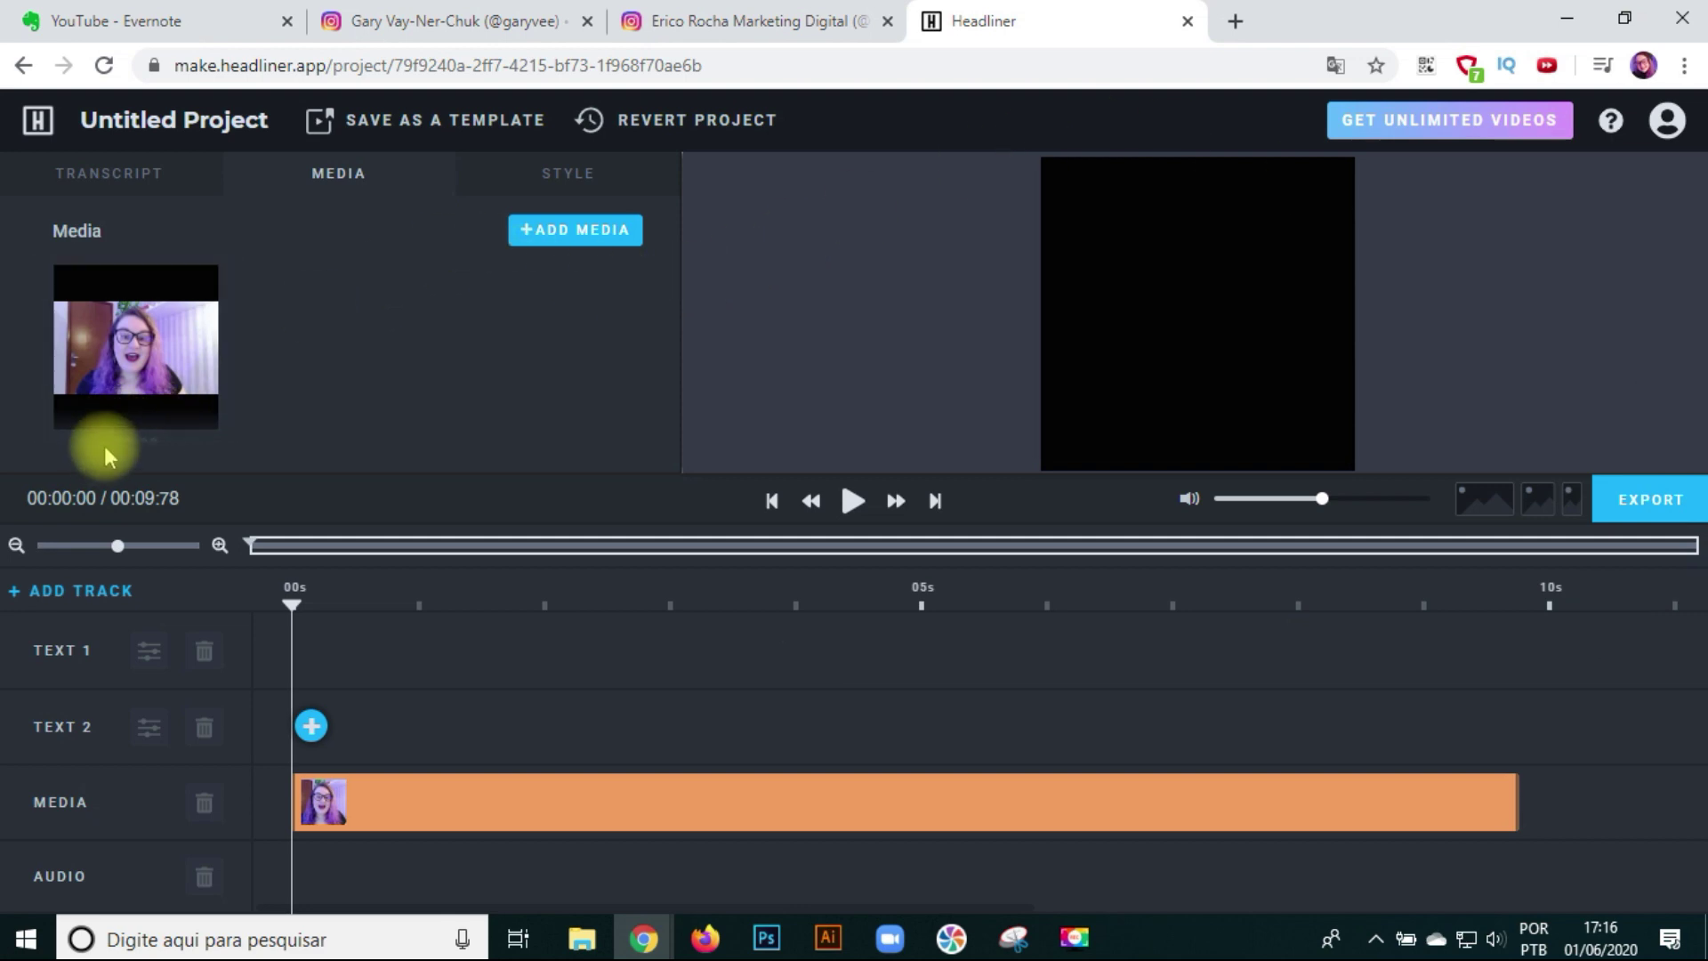
- Turn on the progress animation with purple for the elapsed part and black for the remaining part, and save it
{"action": "left_click", "coordinate": [538, 189]}
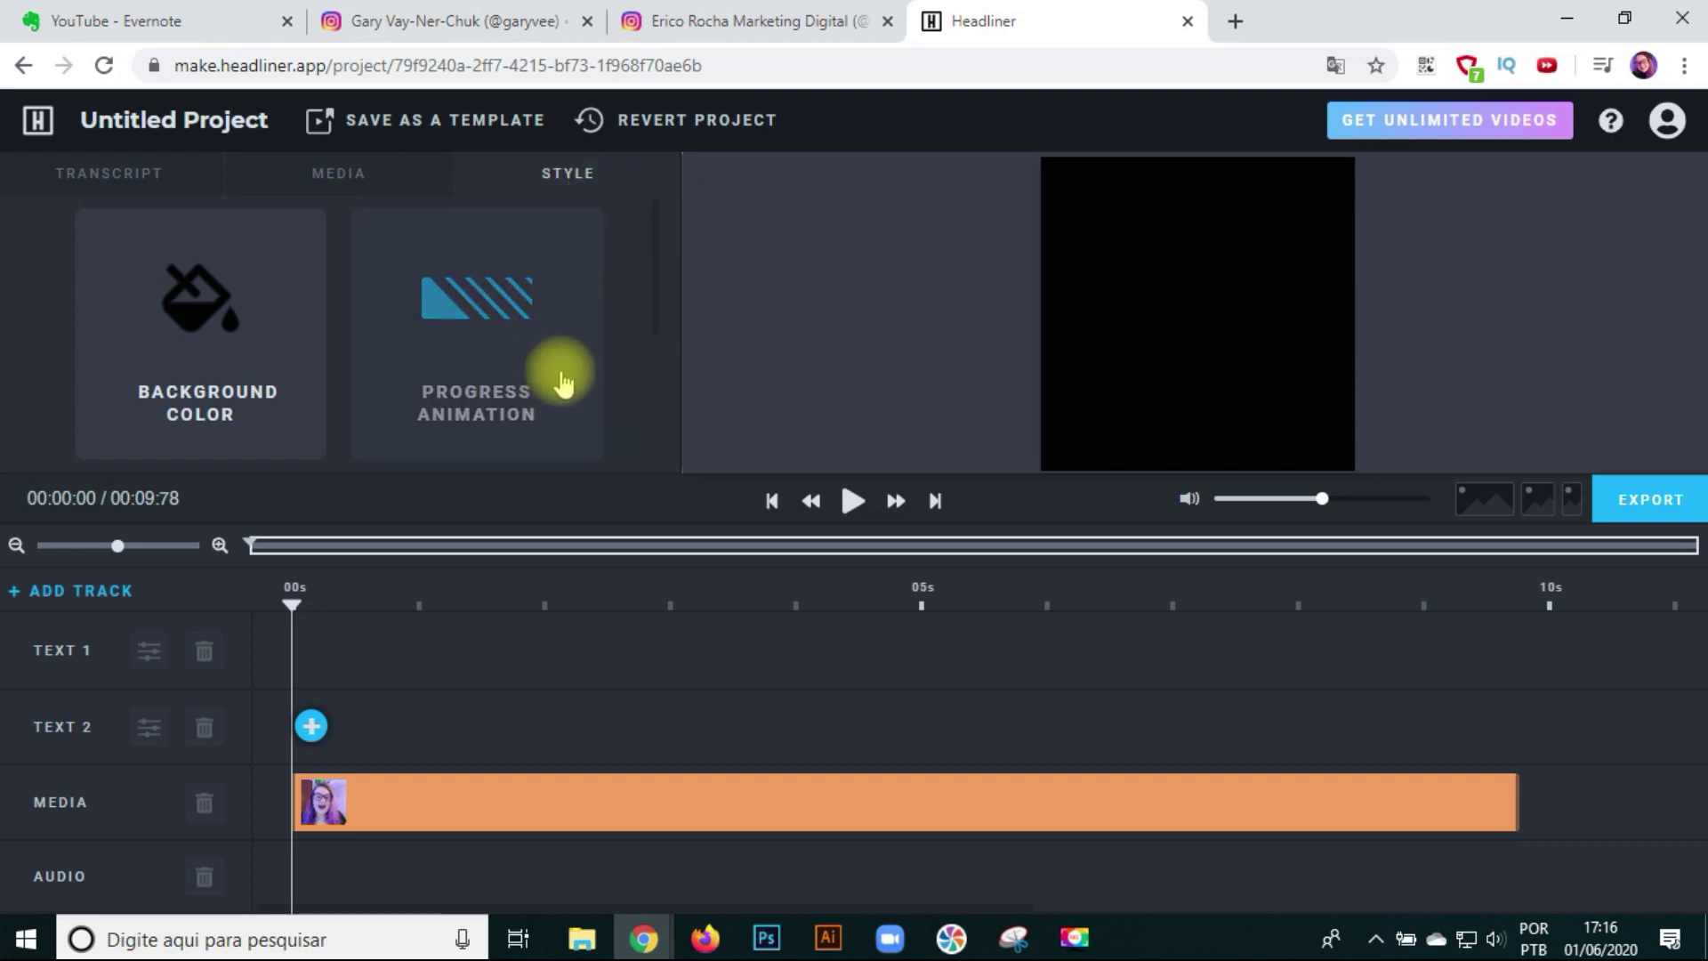
{"action": "left_click", "coordinate": [403, 312]}
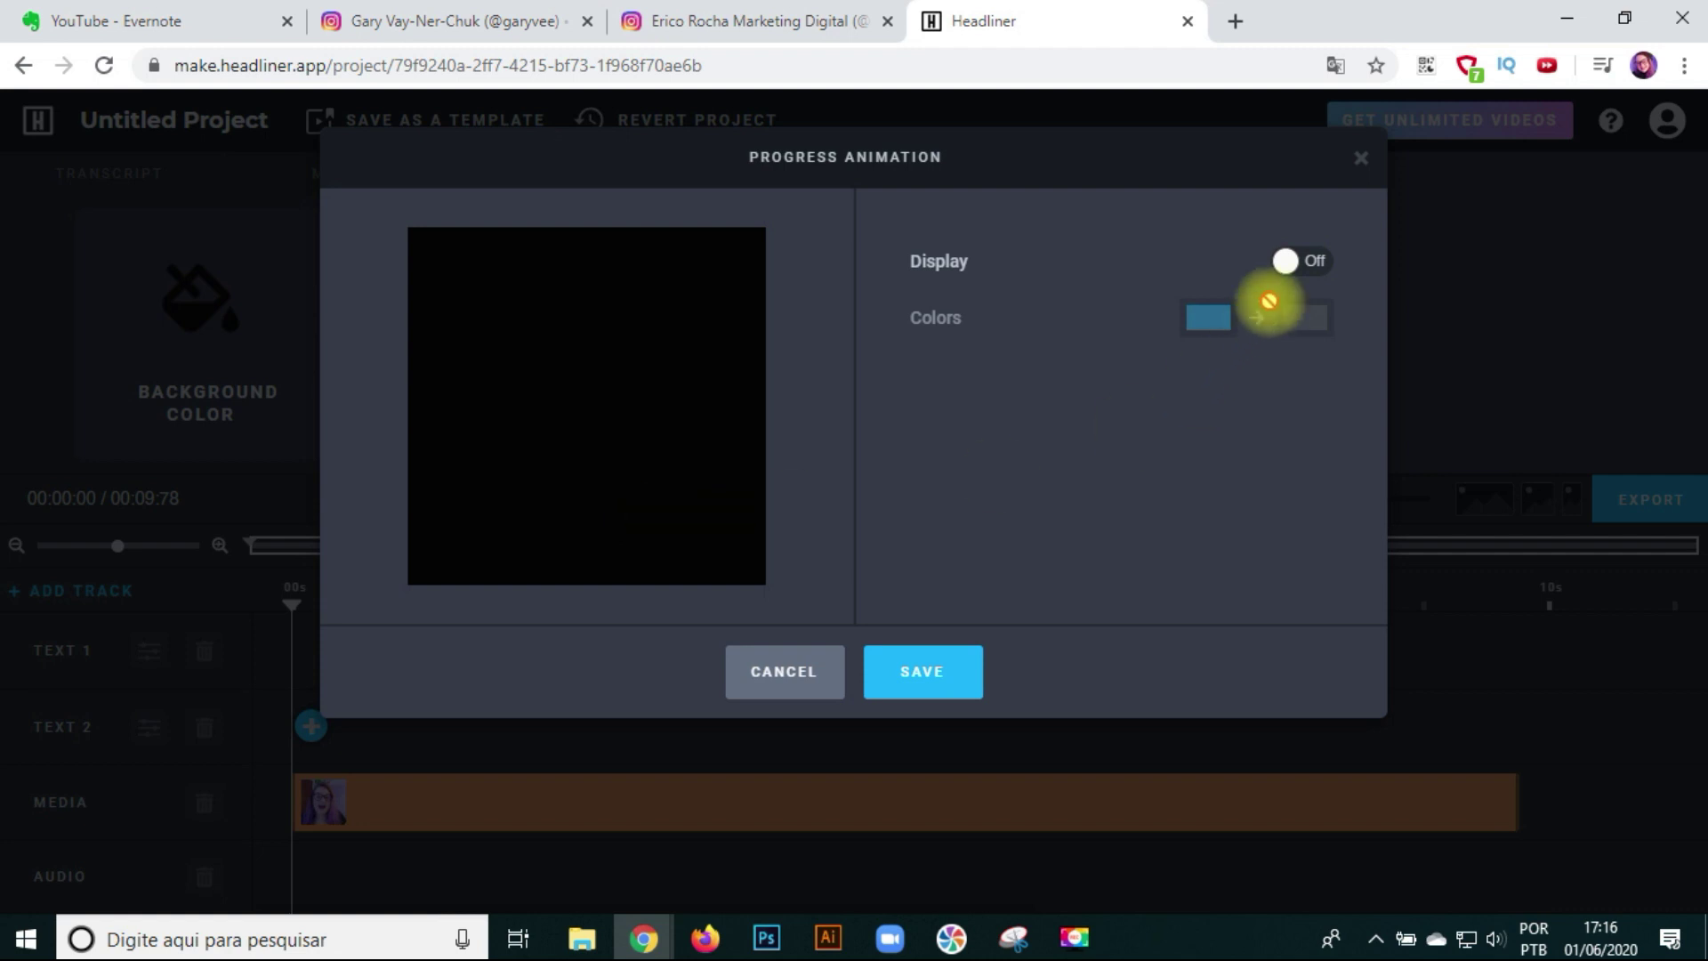
{"action": "left_click", "coordinate": [1321, 267]}
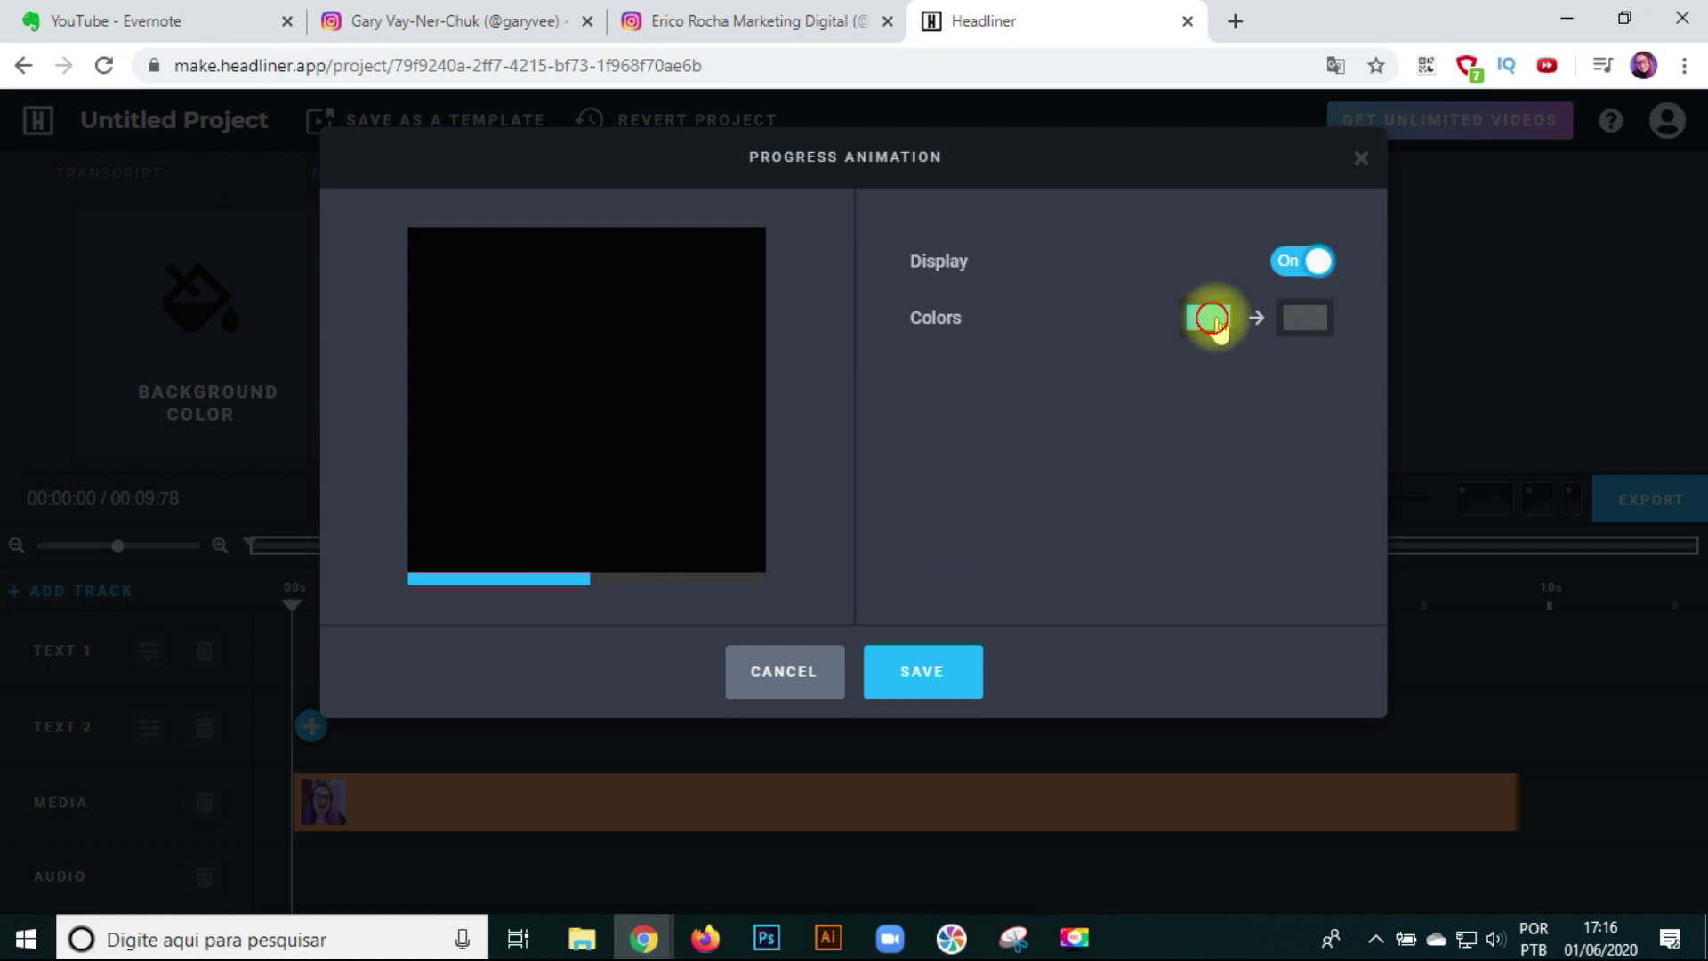
{"action": "left_click", "coordinate": [1212, 318]}
{"action": "left_click", "coordinate": [1434, 678]}
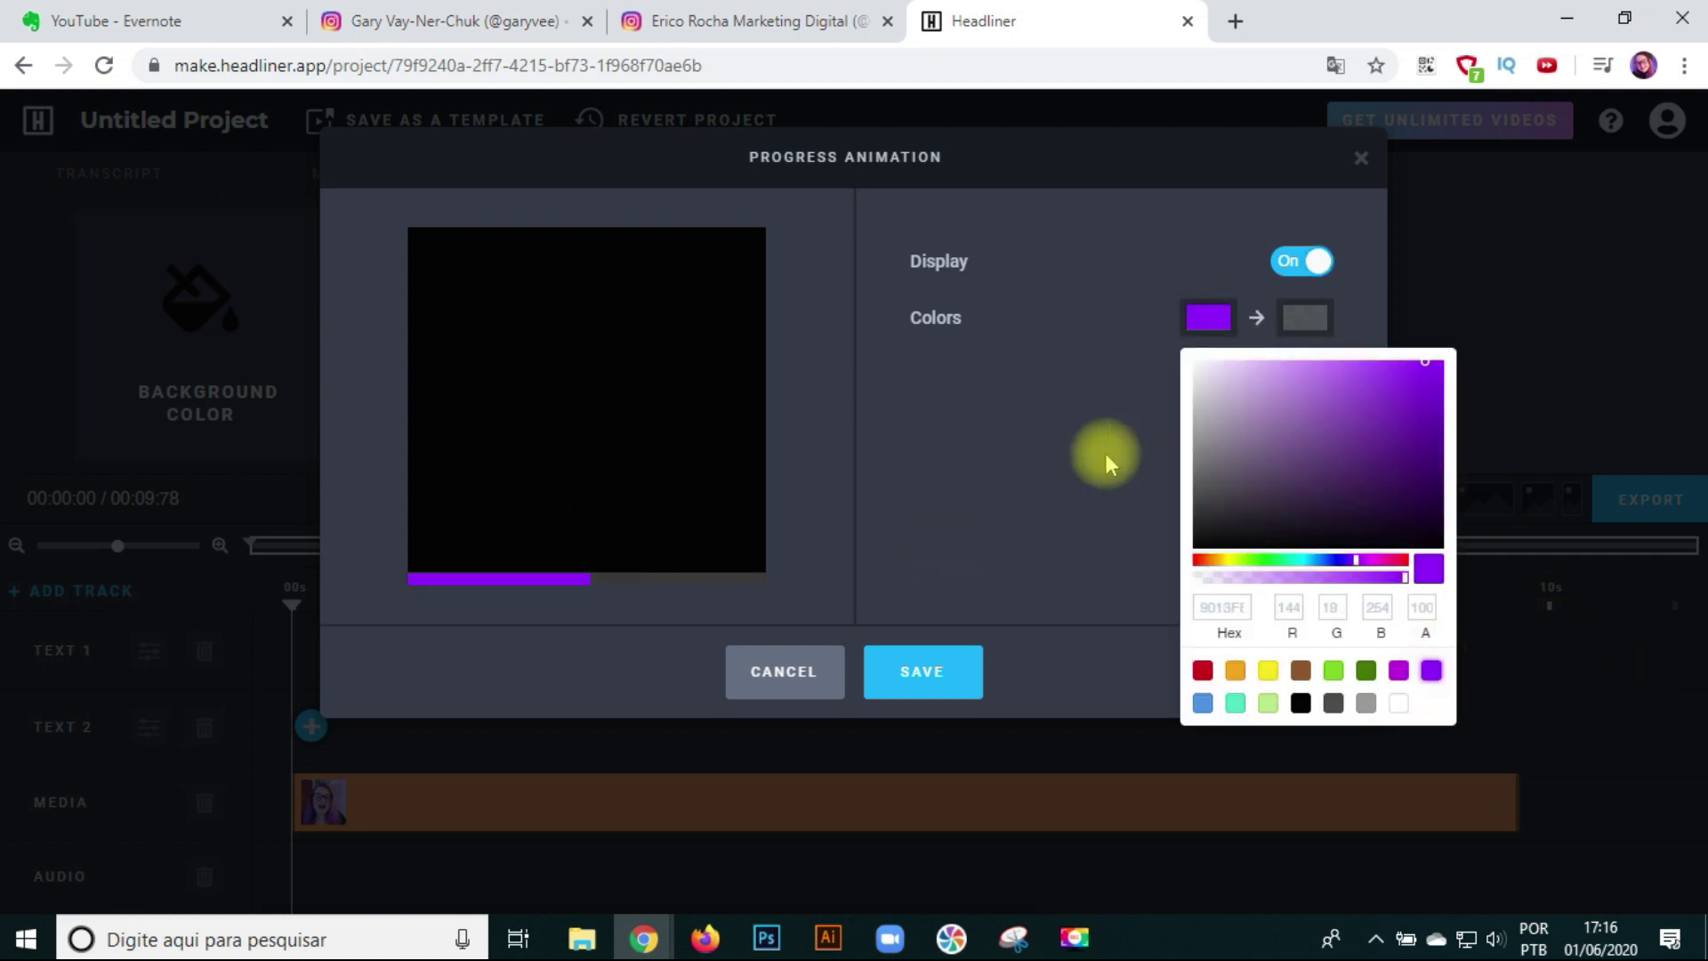
{"action": "left_click", "coordinate": [1106, 458]}
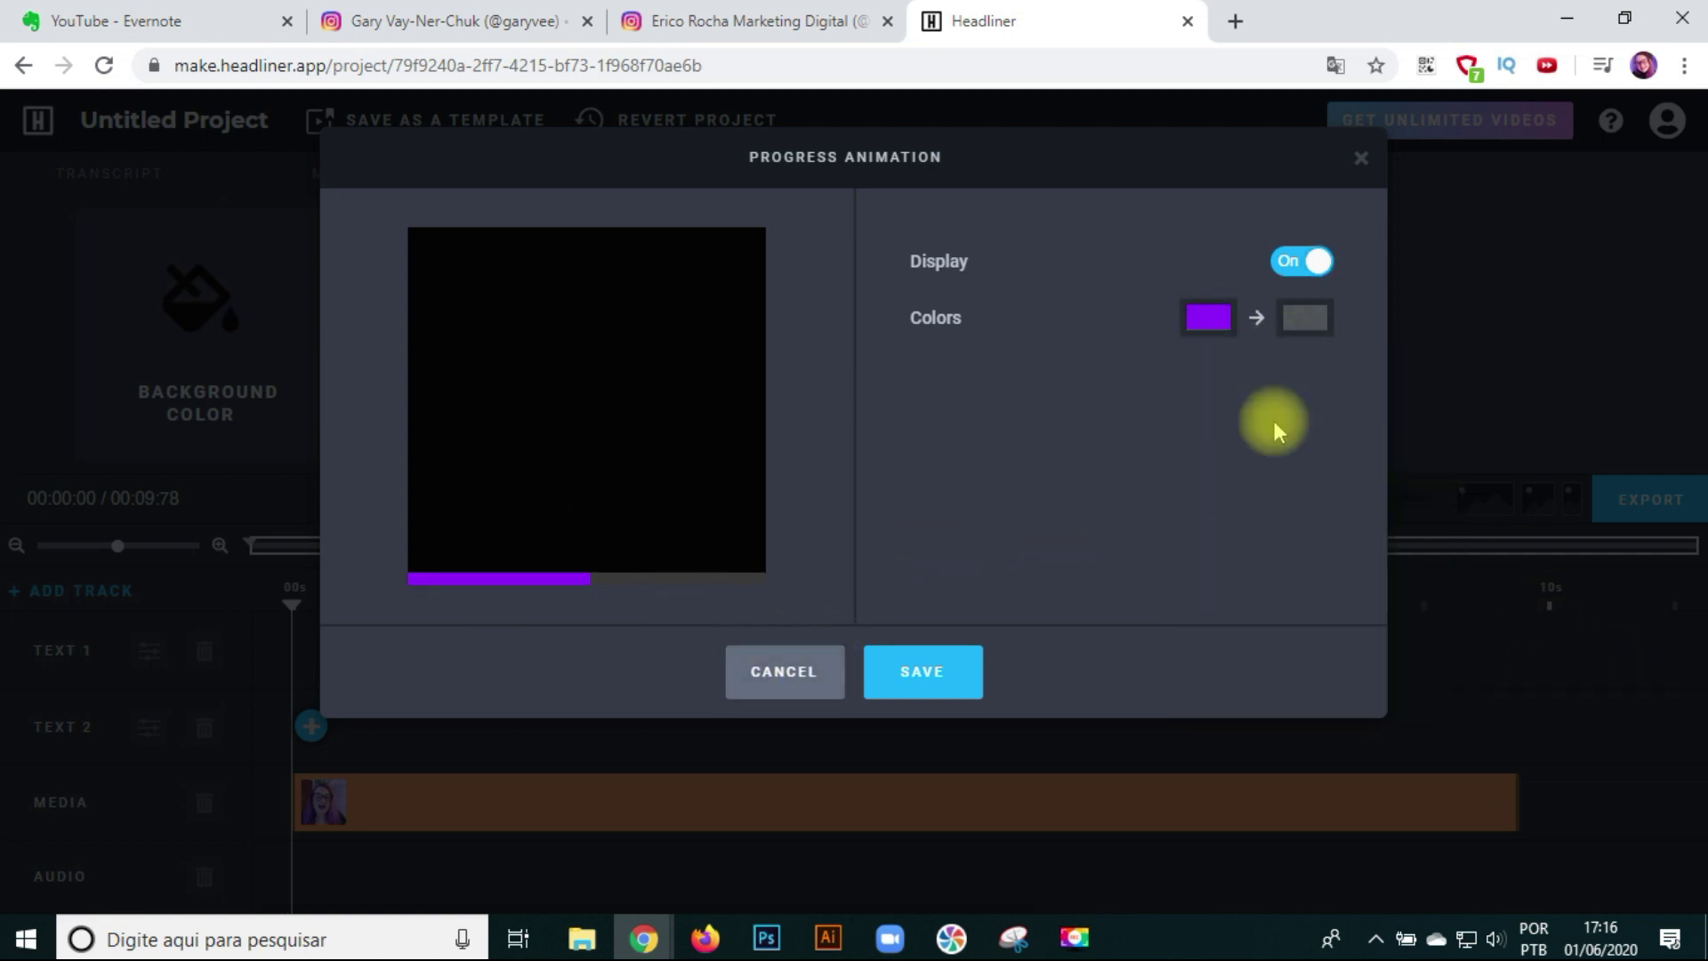
{"action": "left_click", "coordinate": [1305, 318]}
{"action": "left_click", "coordinate": [1396, 702]}
{"action": "left_click", "coordinate": [915, 481]}
{"action": "left_click", "coordinate": [934, 673]}
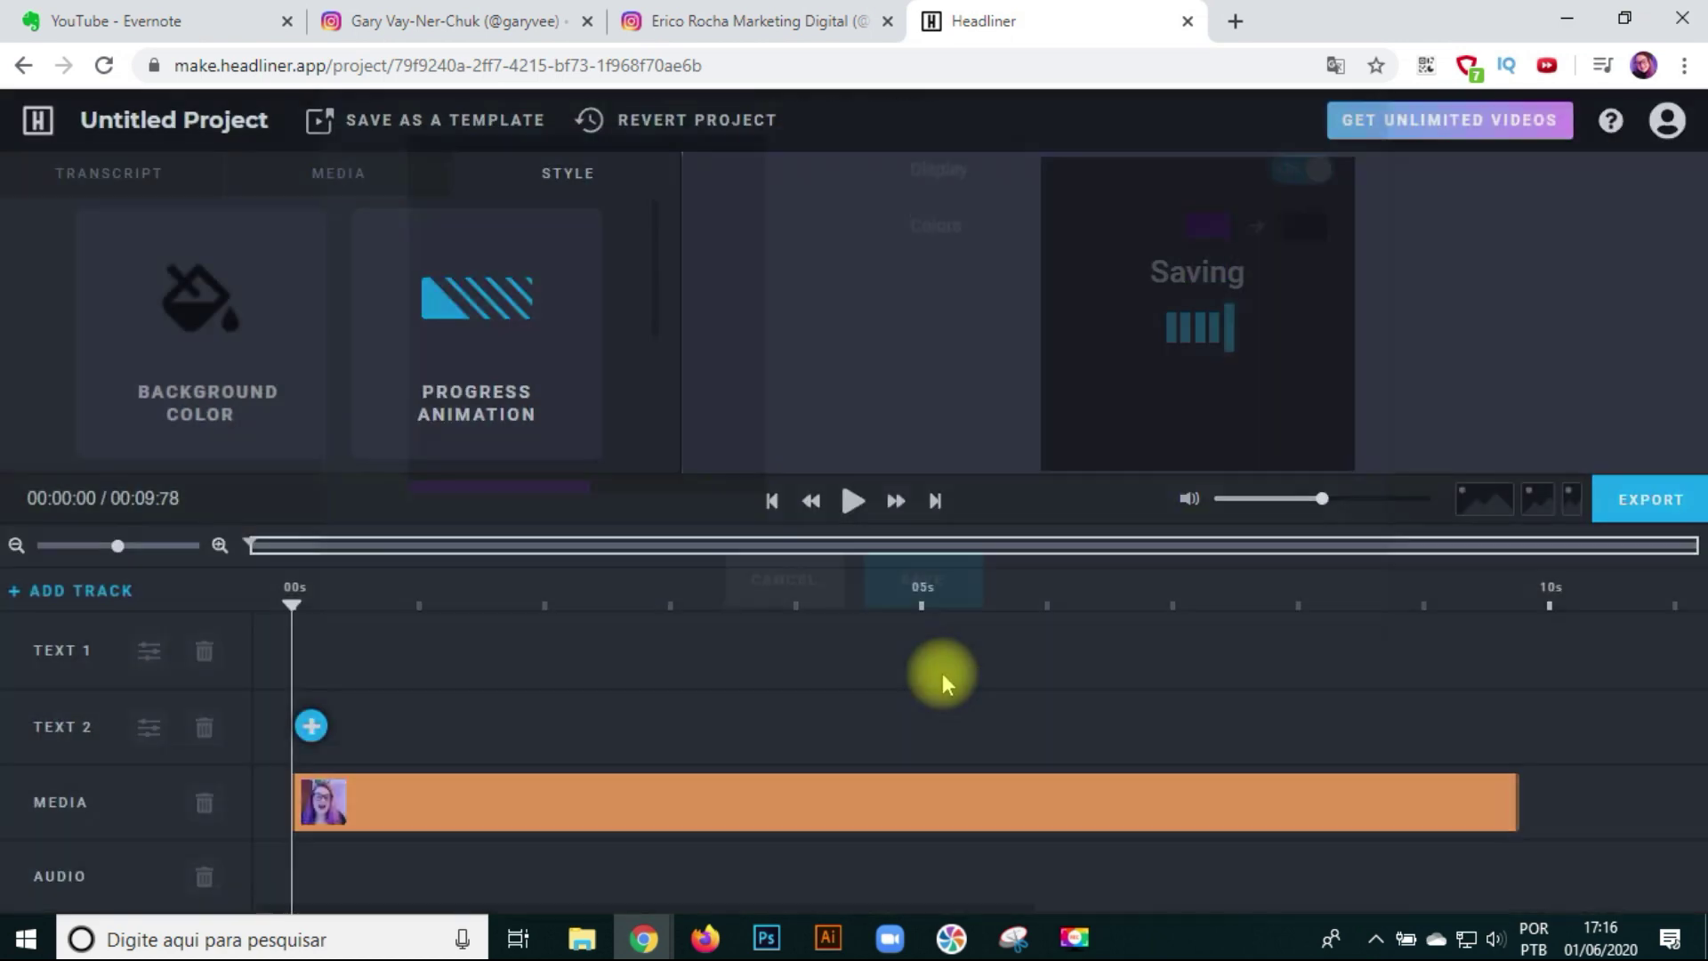
- Set the project's background color to white
{"action": "key", "text": "space"}
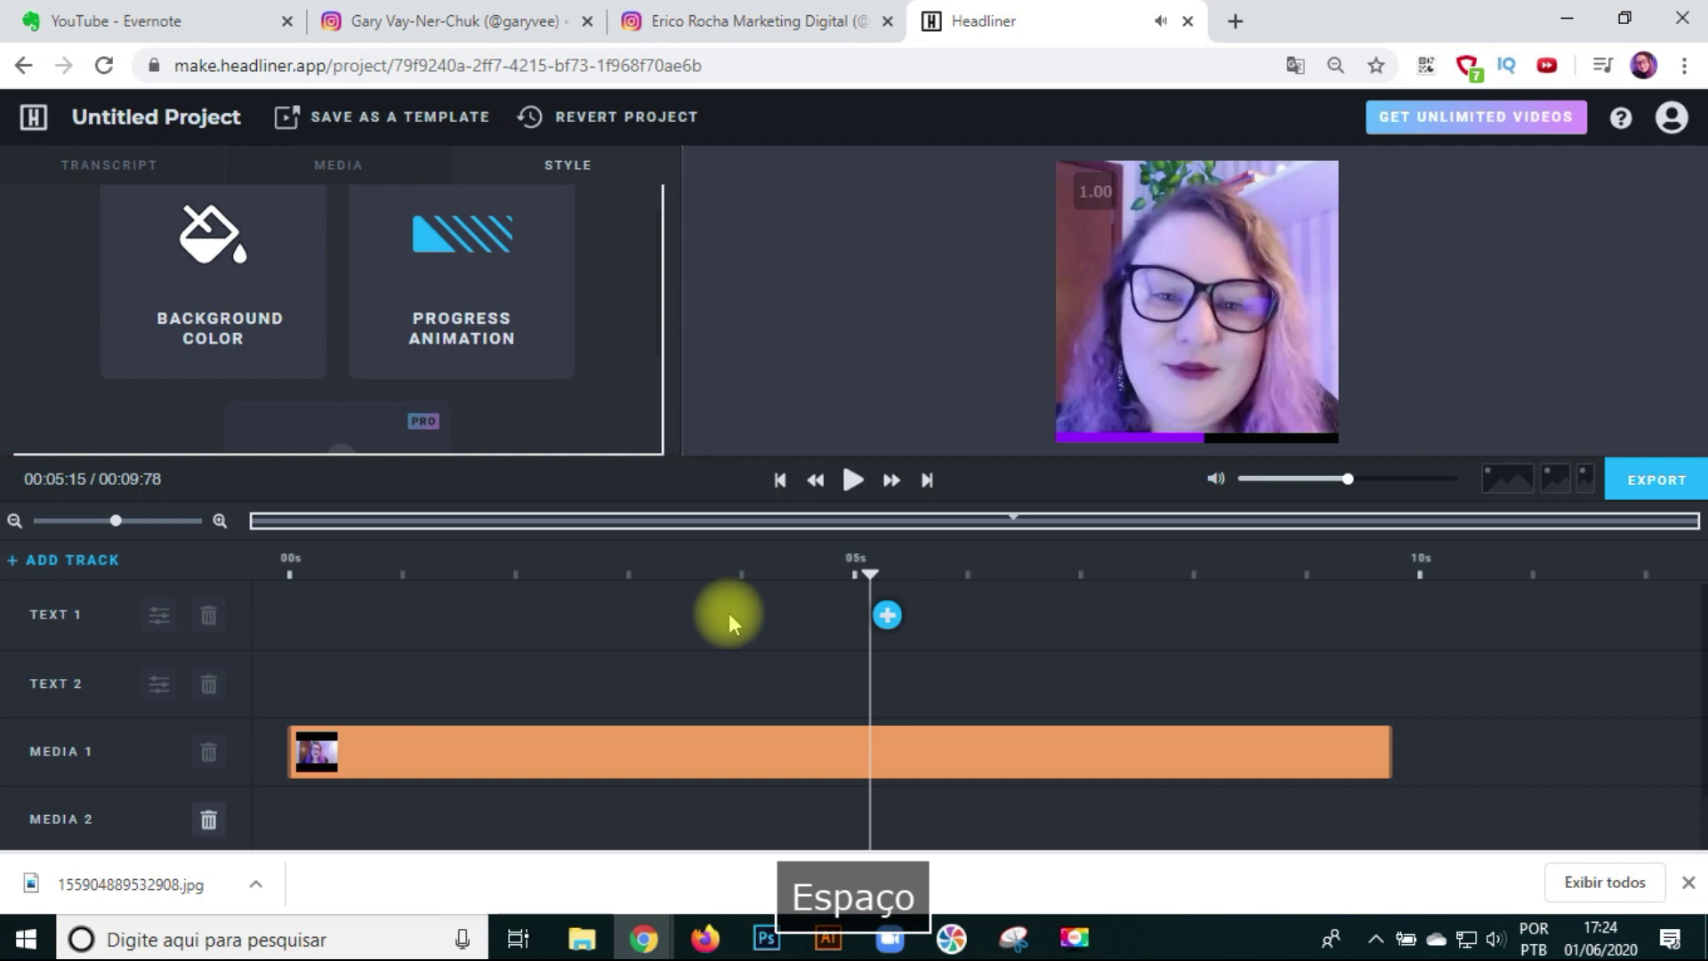
{"action": "left_click", "coordinate": [423, 605]}
{"action": "left_click", "coordinate": [532, 618]}
{"action": "left_click", "coordinate": [201, 293]}
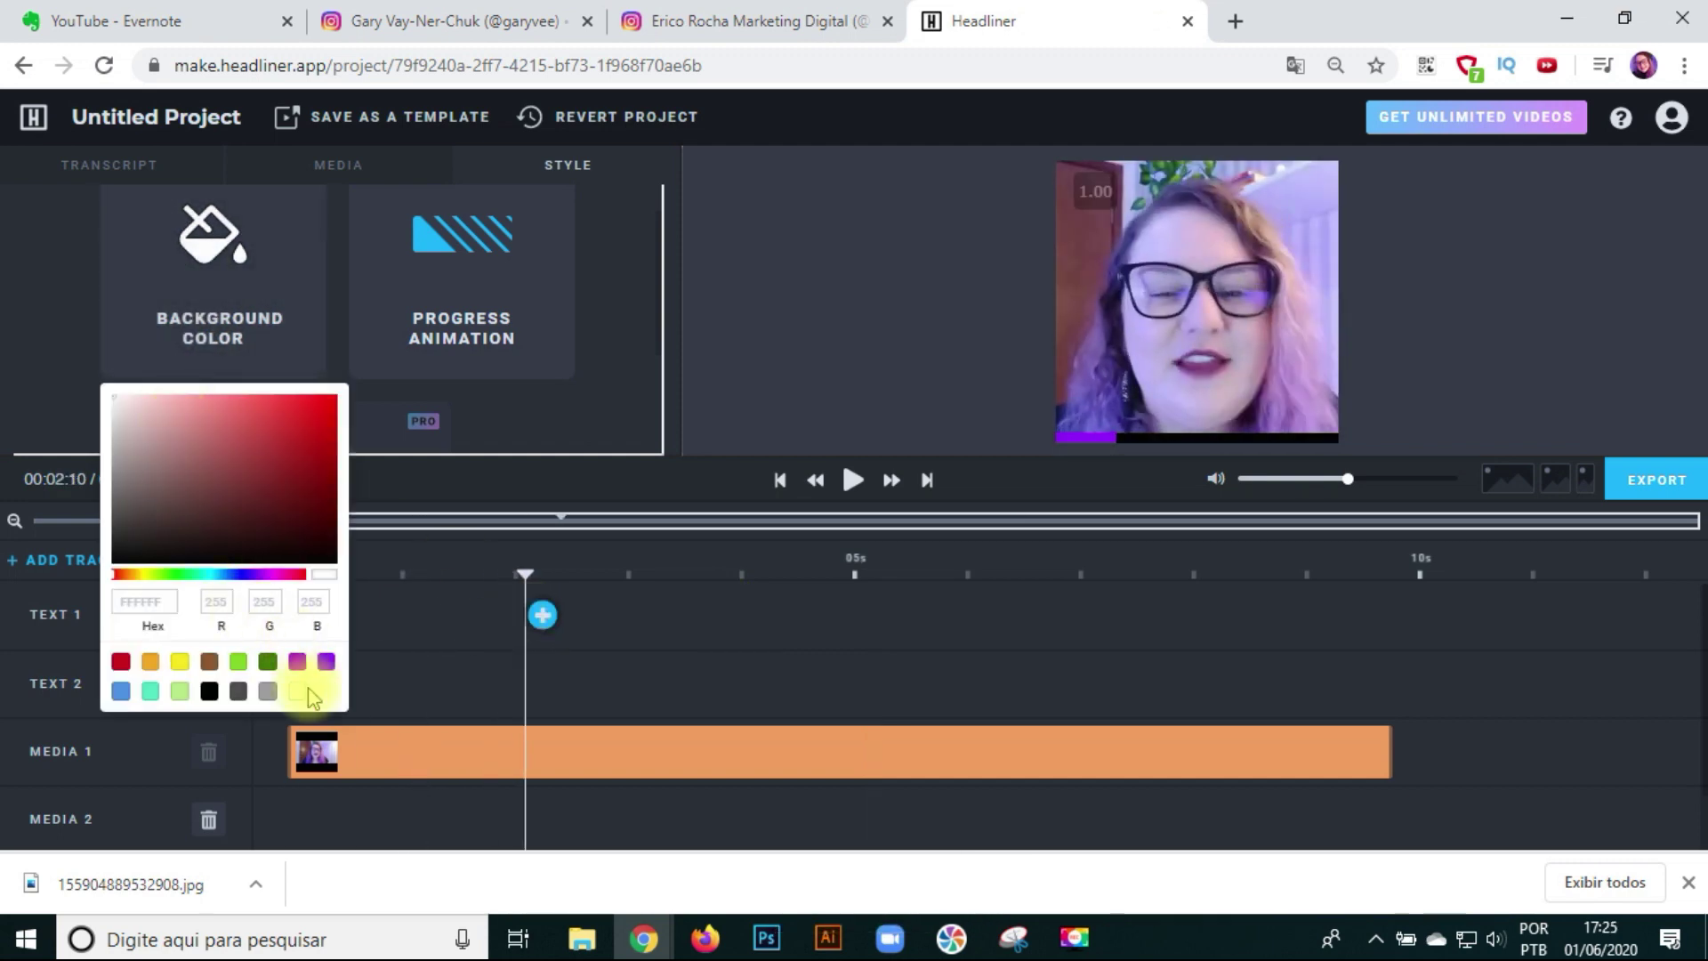
{"action": "left_click", "coordinate": [856, 648]}
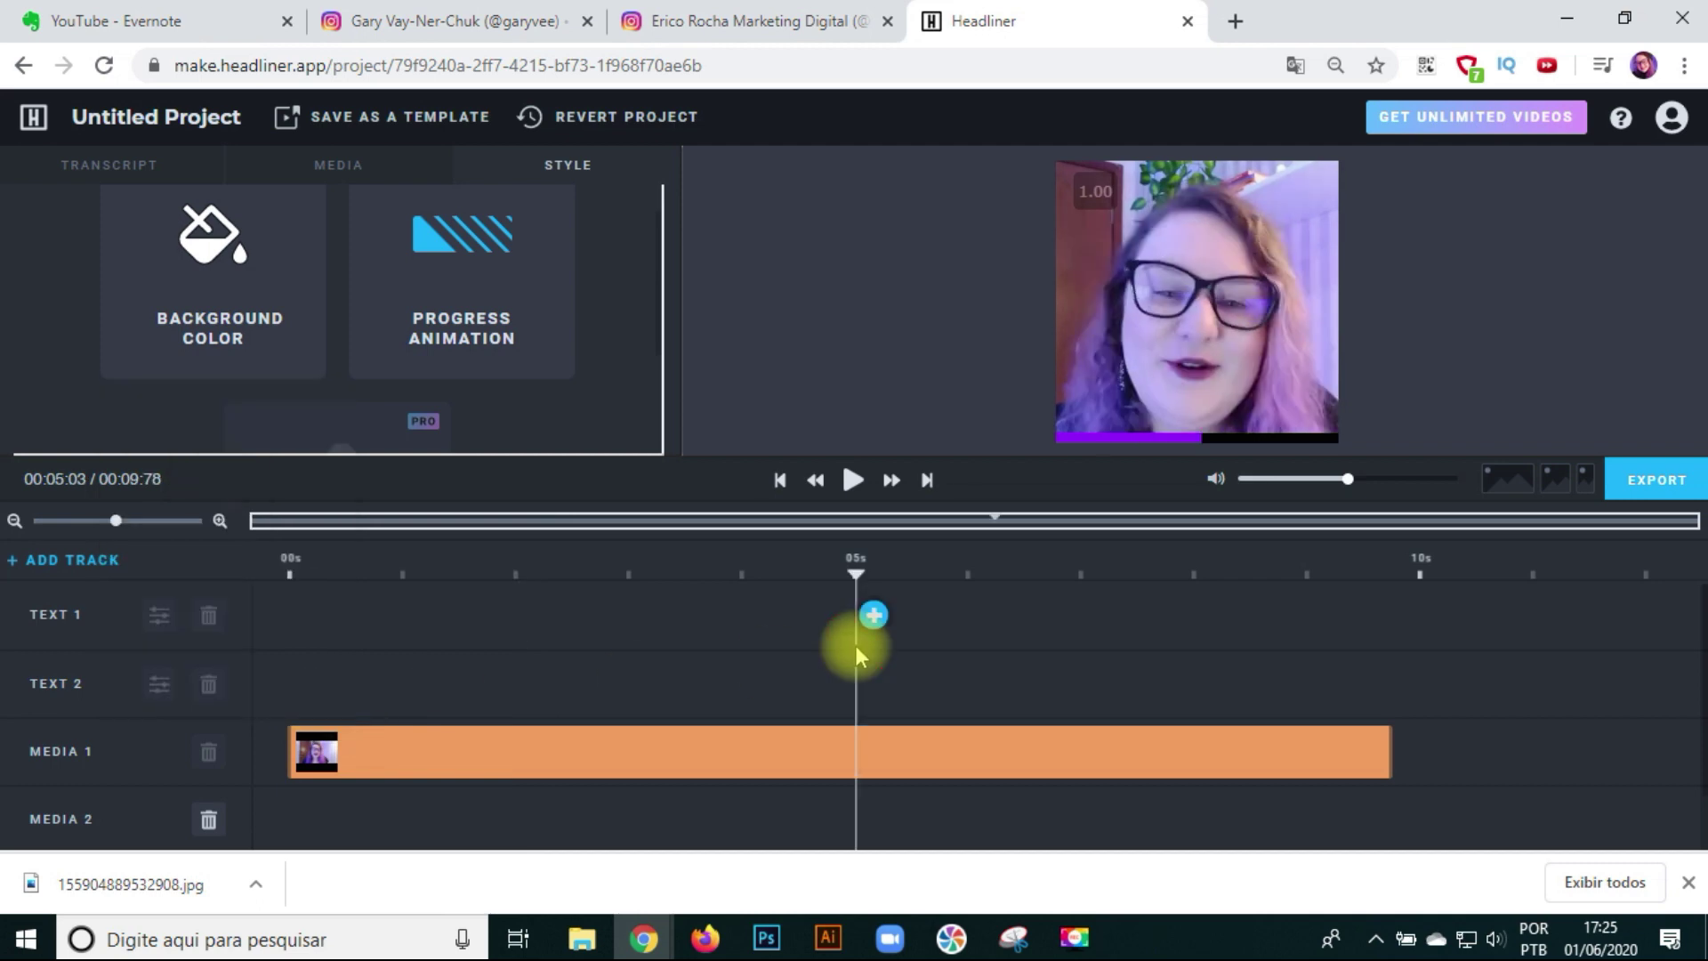
- Scale down the video clip and reposition it to leave an empty band above the picture, update it and preview the result
{"action": "left_click", "coordinate": [434, 754]}
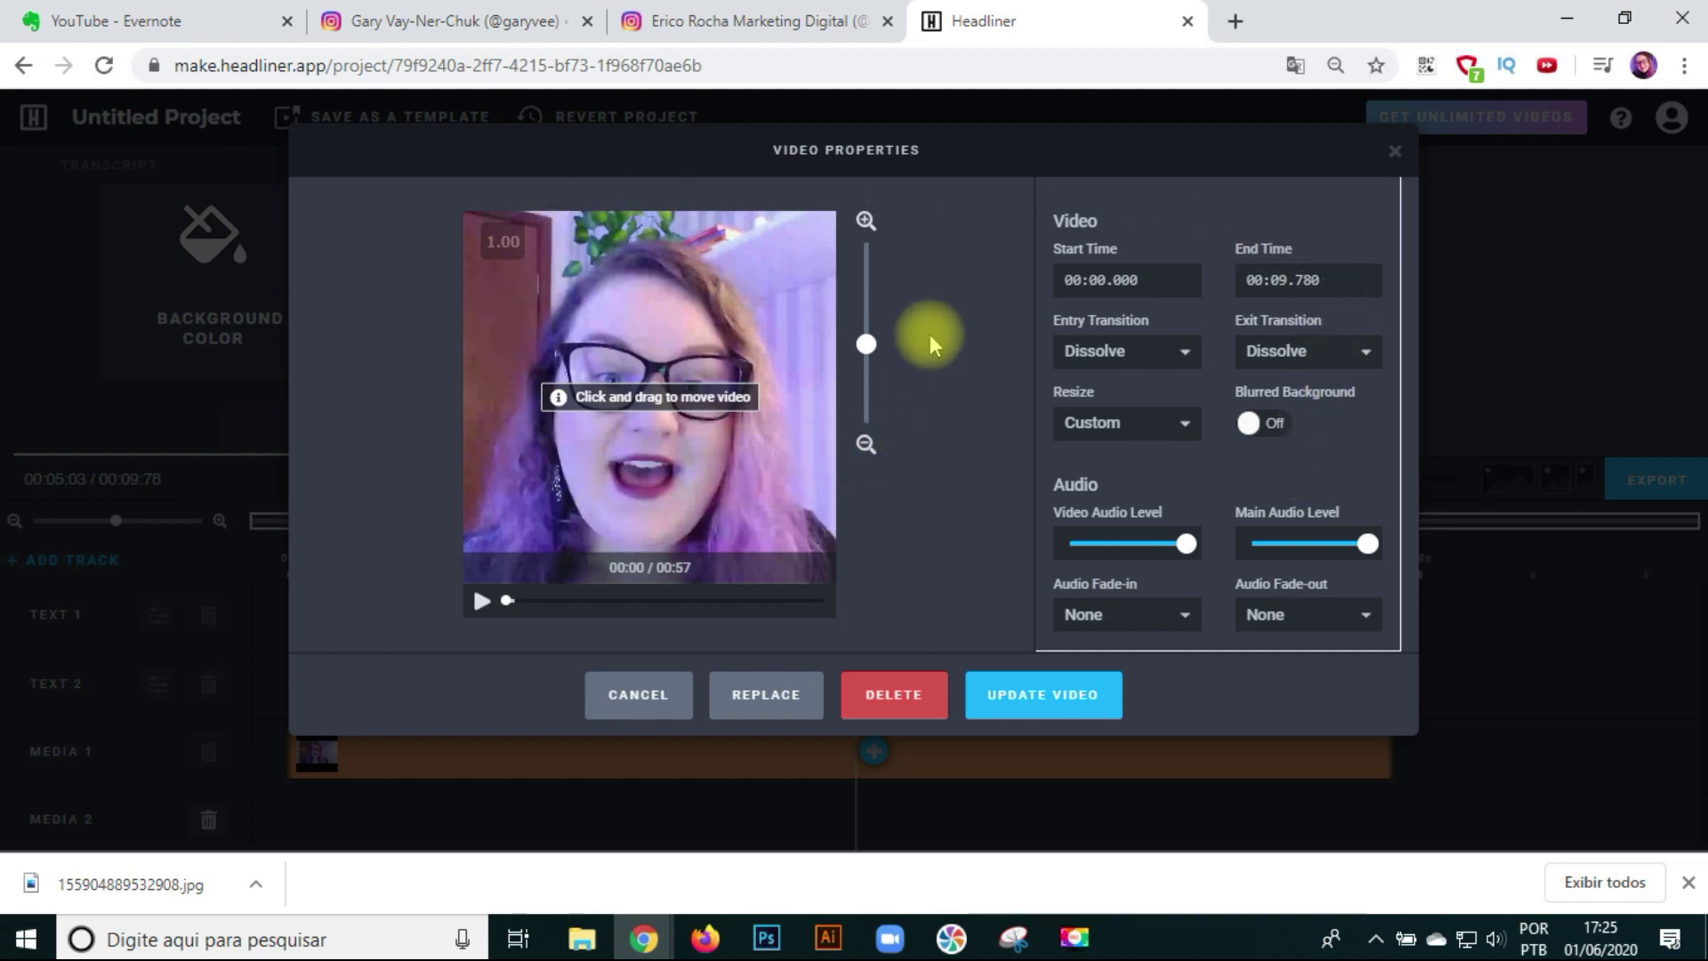
{"action": "left_click_drag", "start_coordinate": [865, 343], "coordinate": [877, 384]}
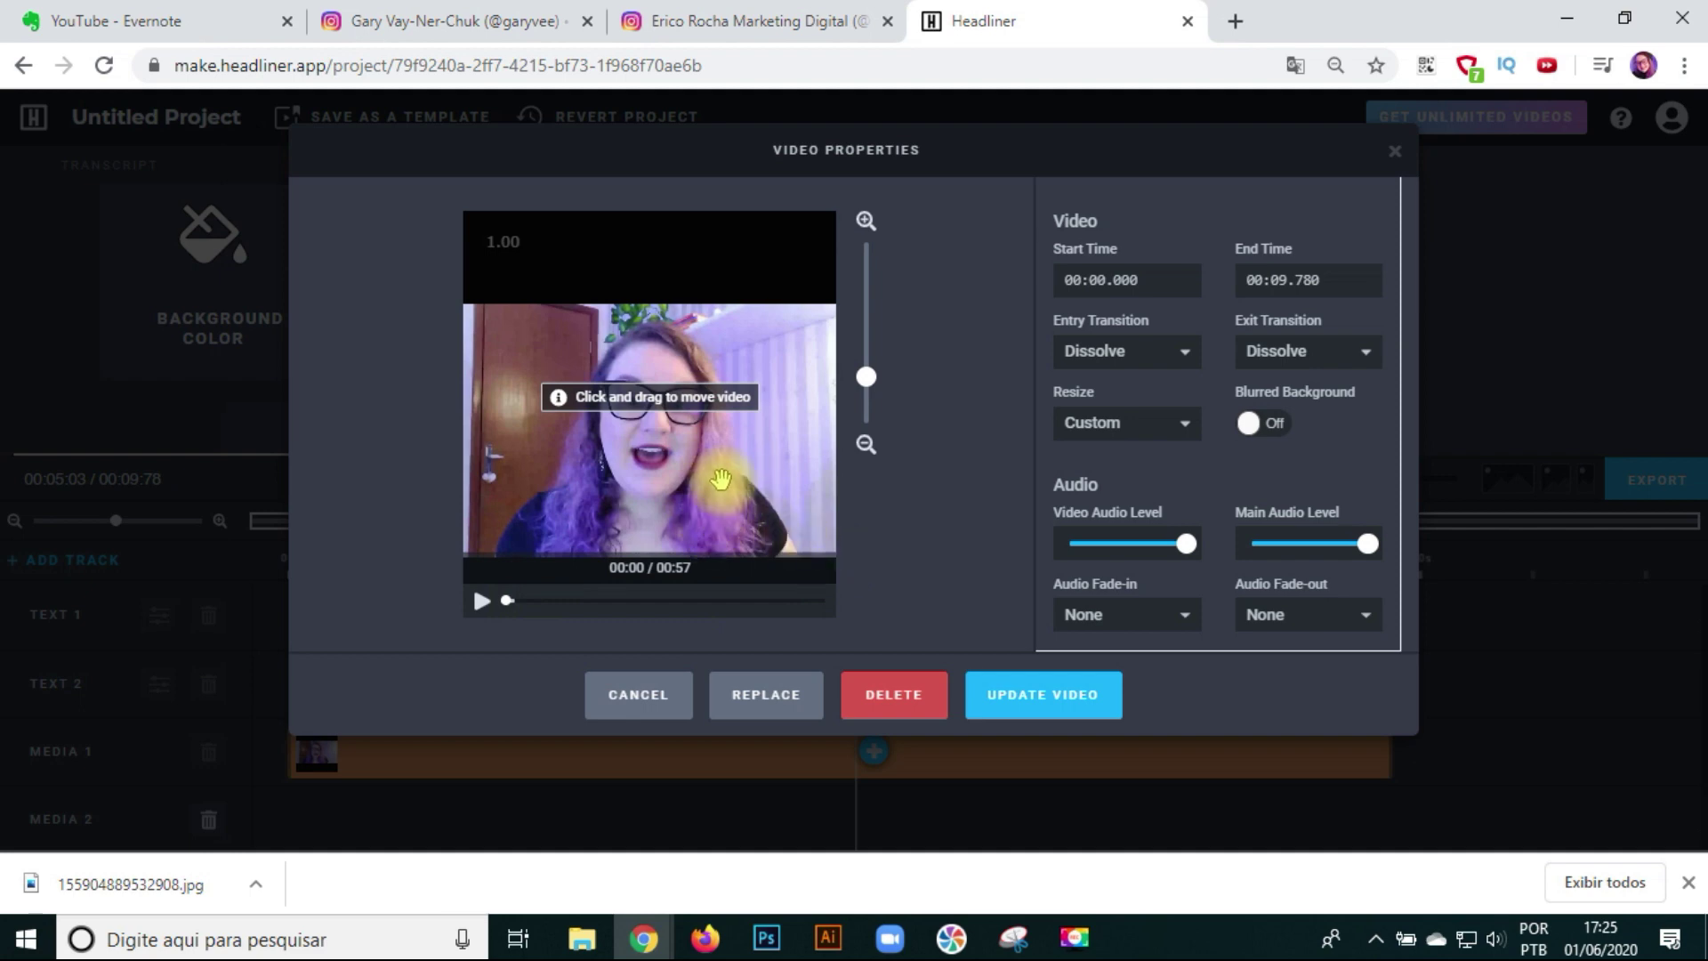
{"action": "left_click_drag", "start_coordinate": [865, 375], "coordinate": [869, 365]}
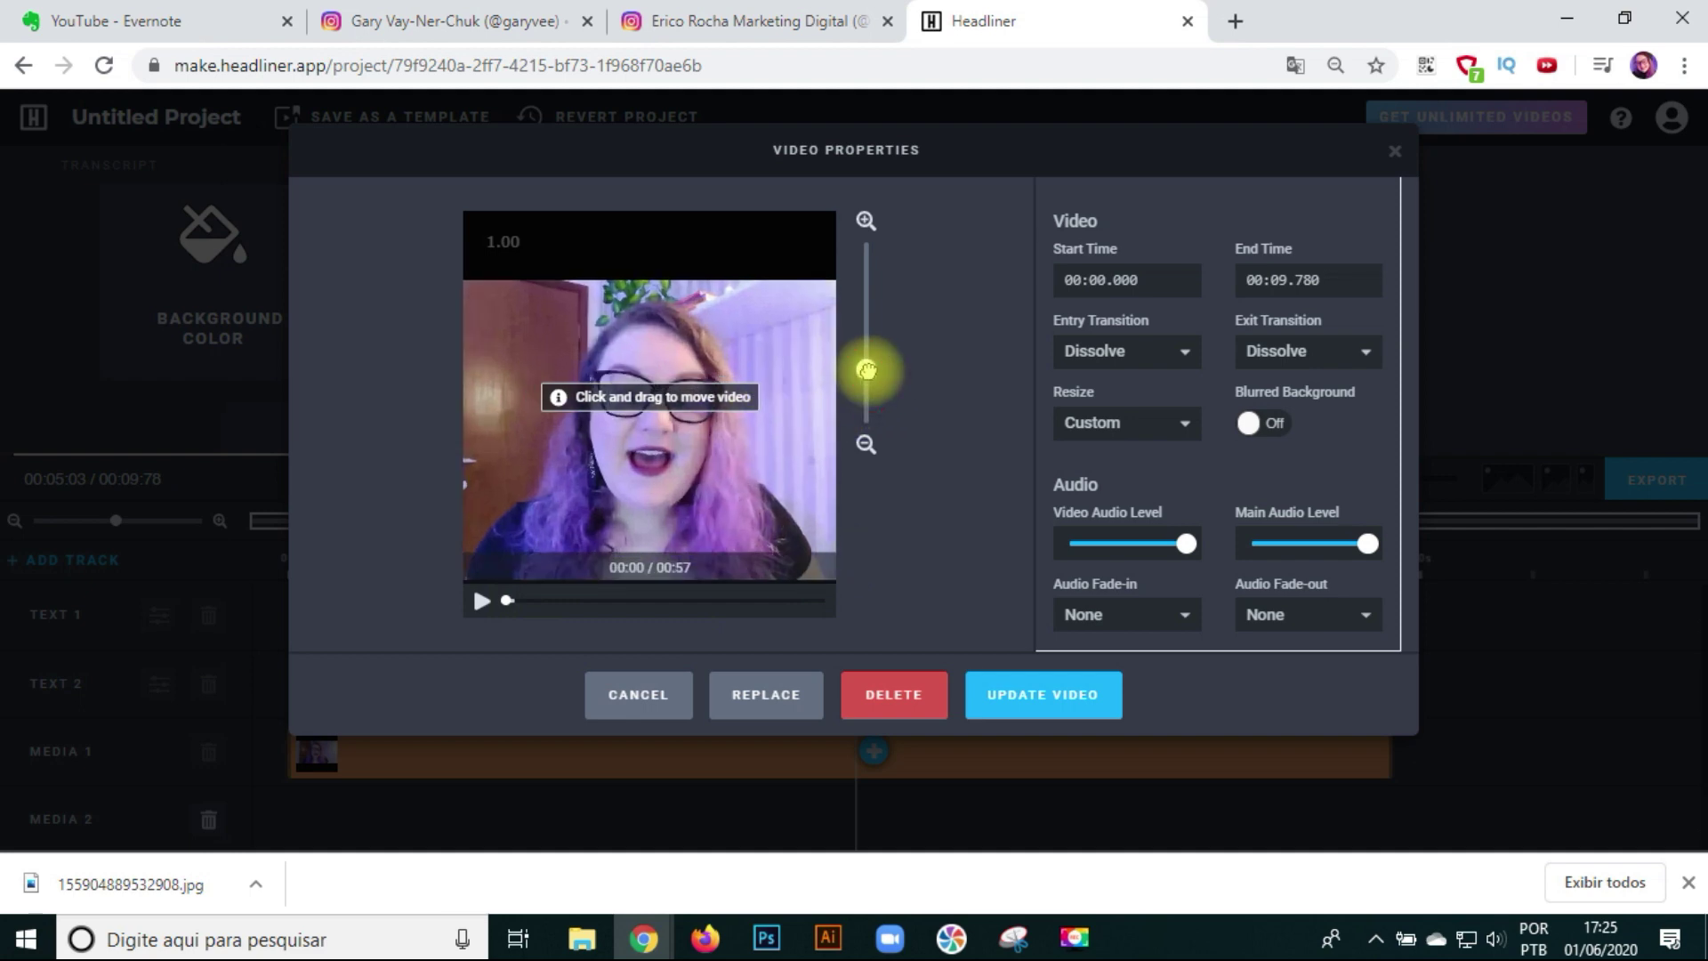
{"action": "left_click_drag", "start_coordinate": [750, 329], "coordinate": [750, 334]}
{"action": "left_click_drag", "start_coordinate": [862, 365], "coordinate": [862, 364]}
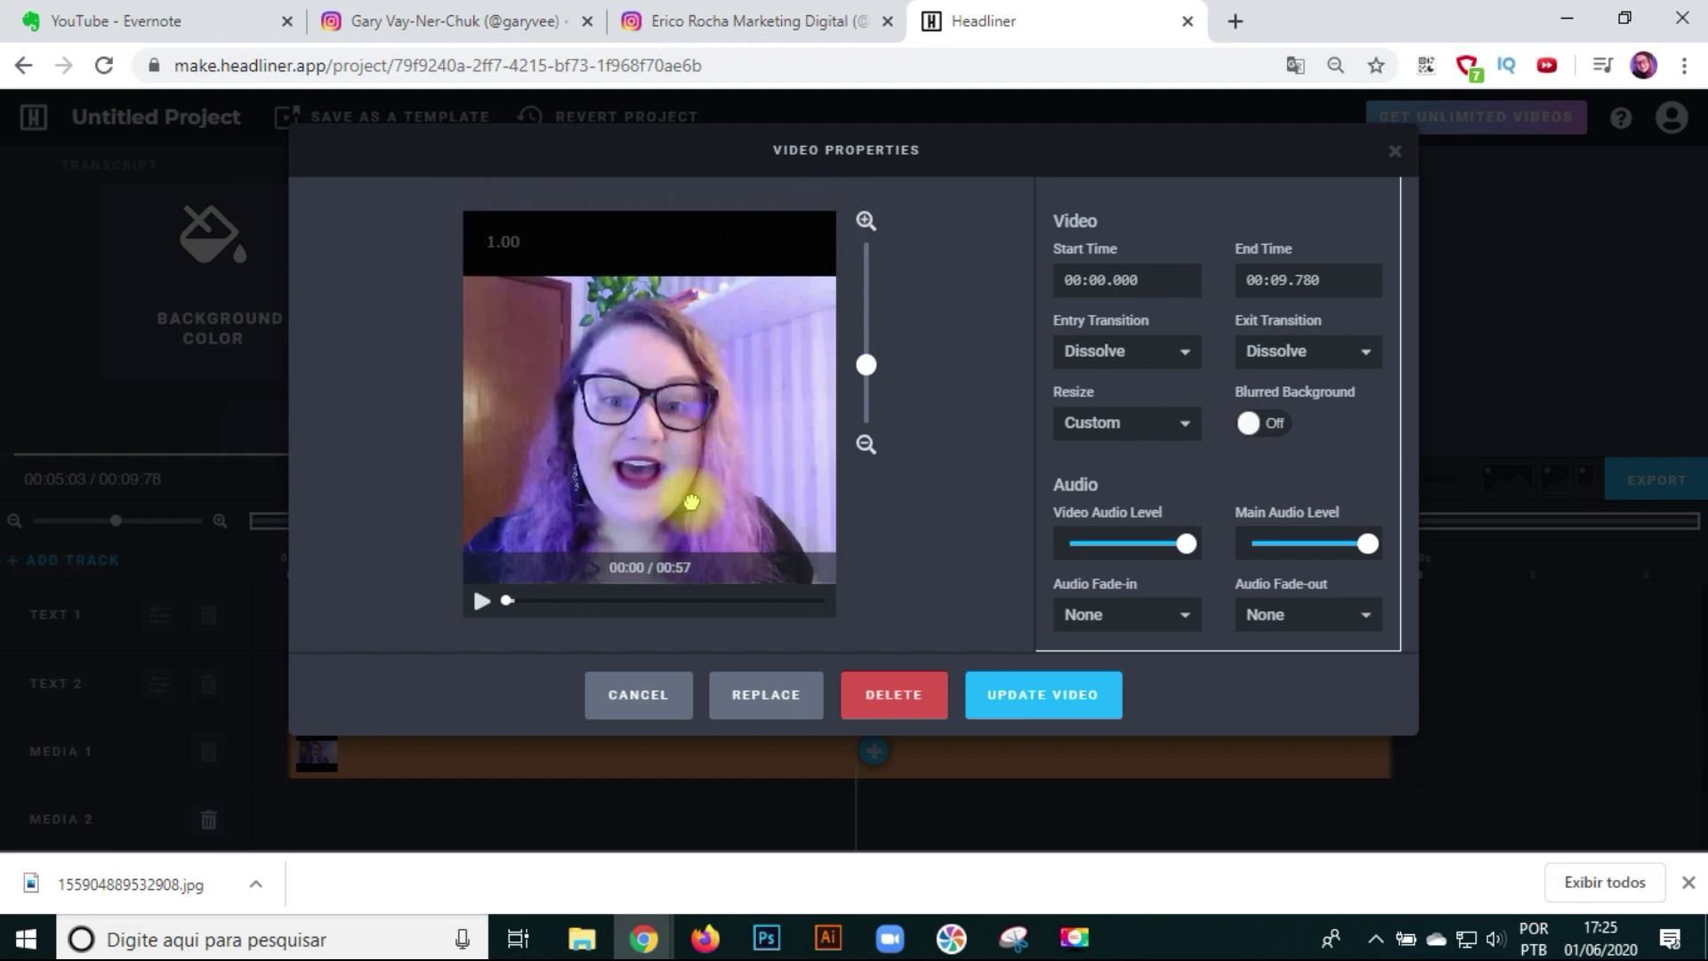
{"action": "left_click_drag", "start_coordinate": [691, 503], "coordinate": [705, 495]}
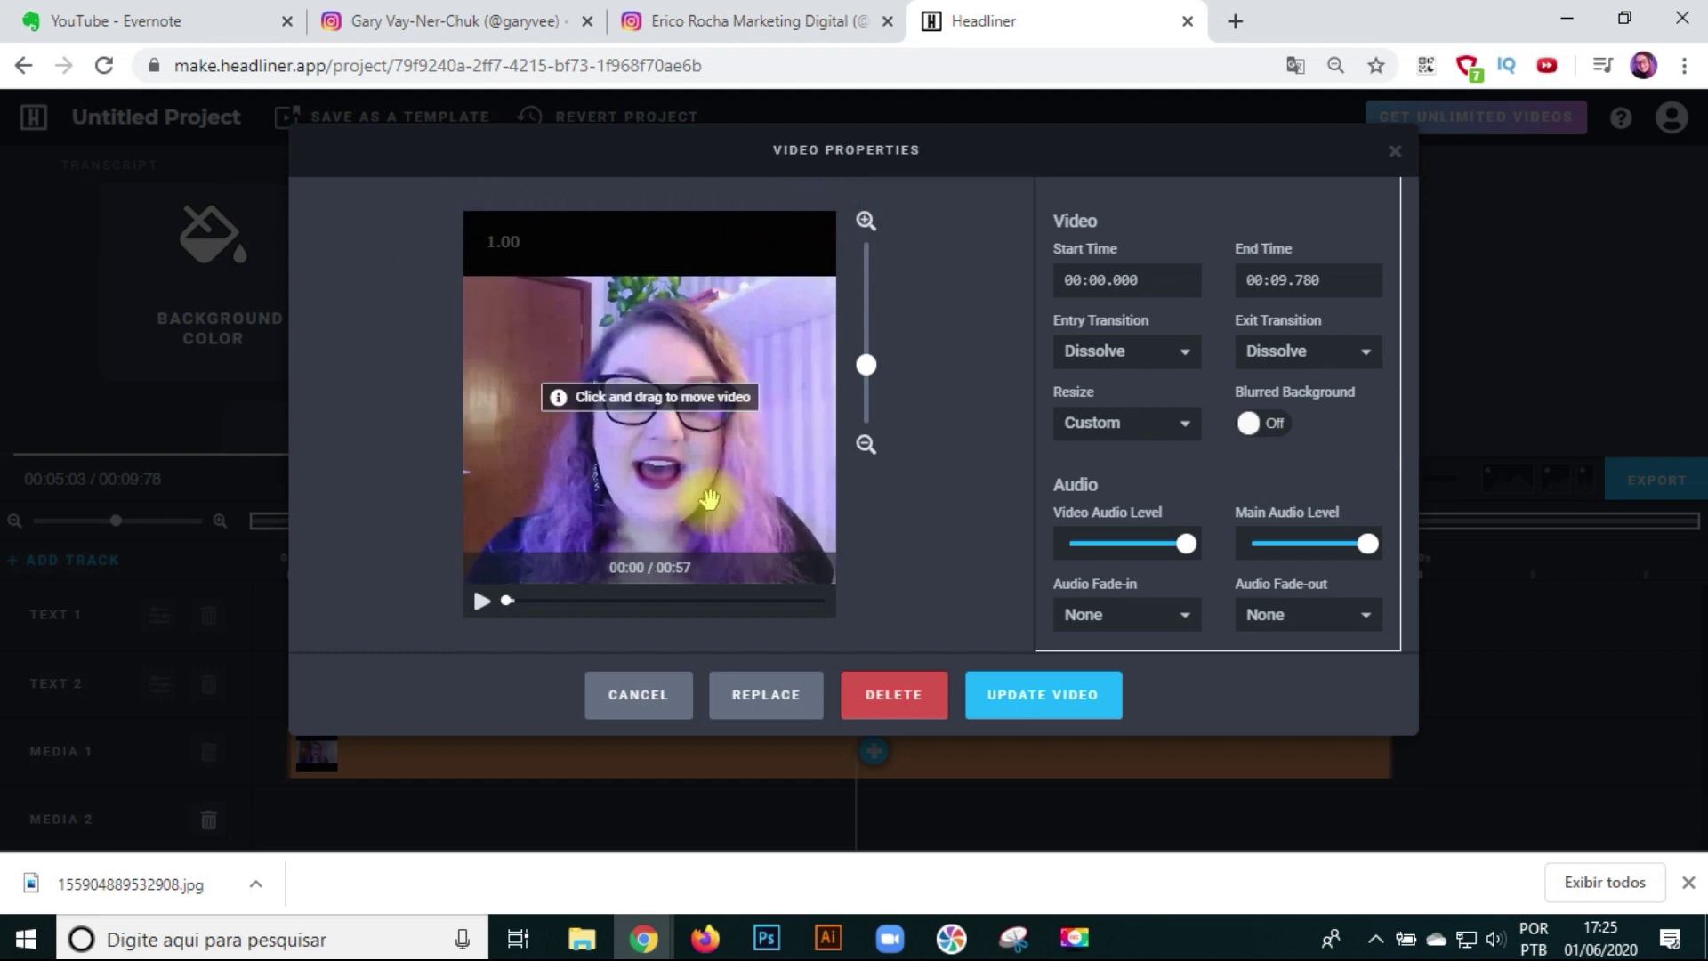
{"action": "left_click", "coordinate": [1055, 698]}
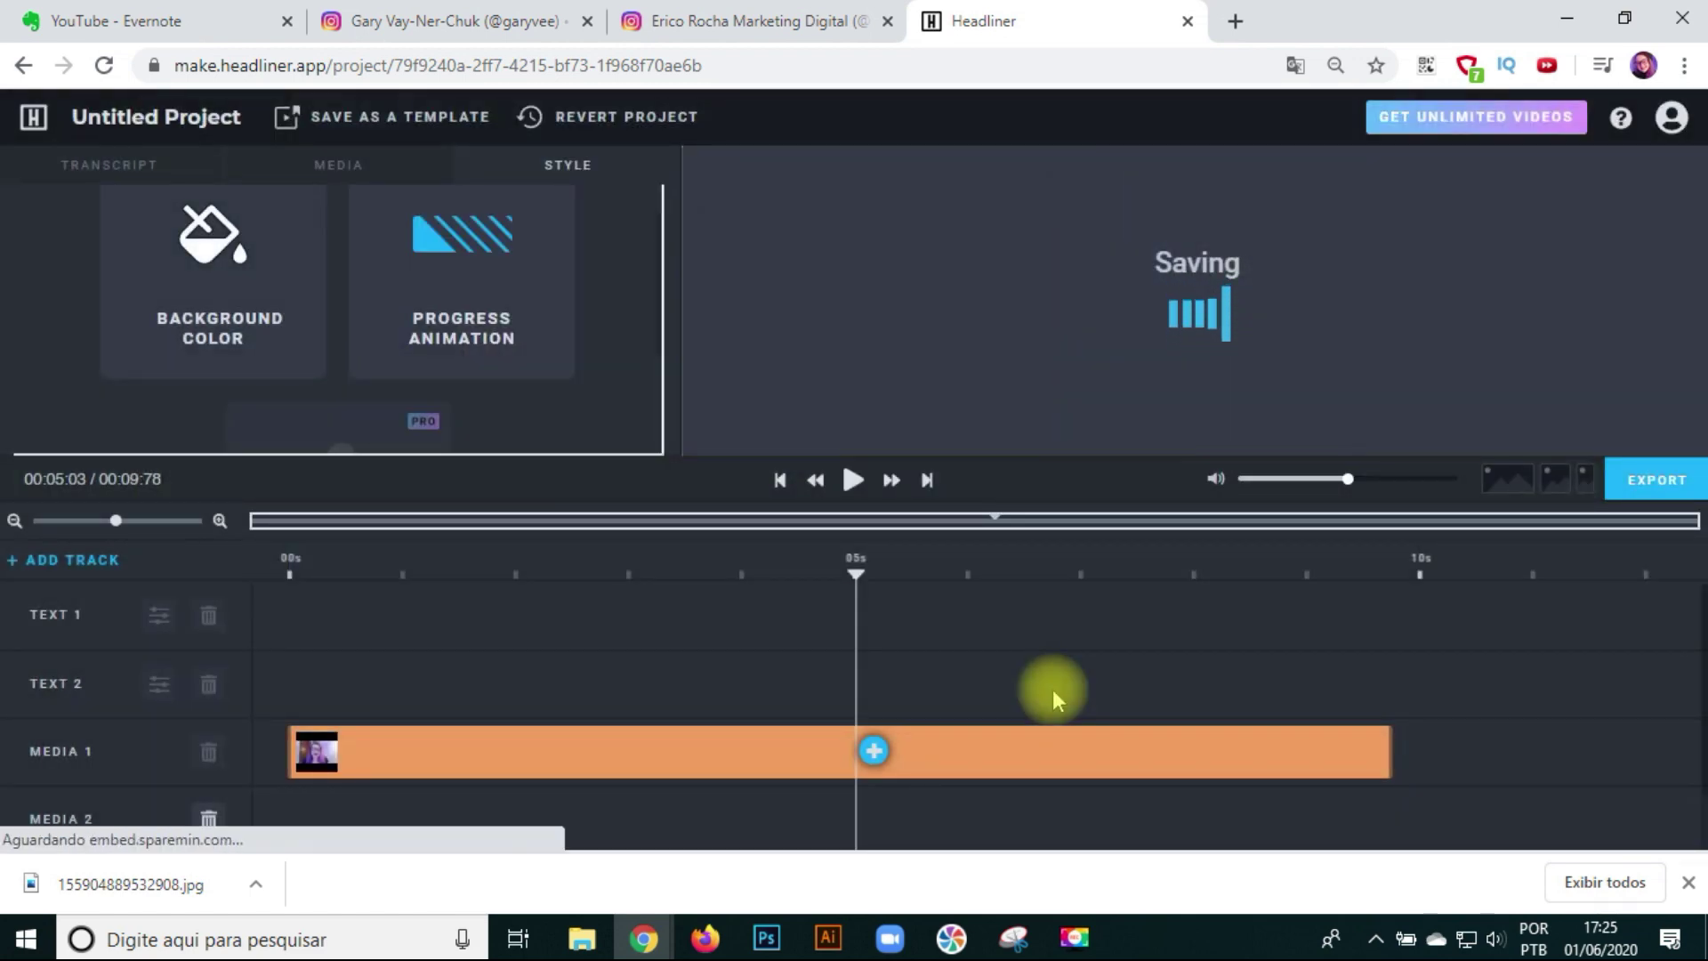
{"action": "key", "text": "space"}
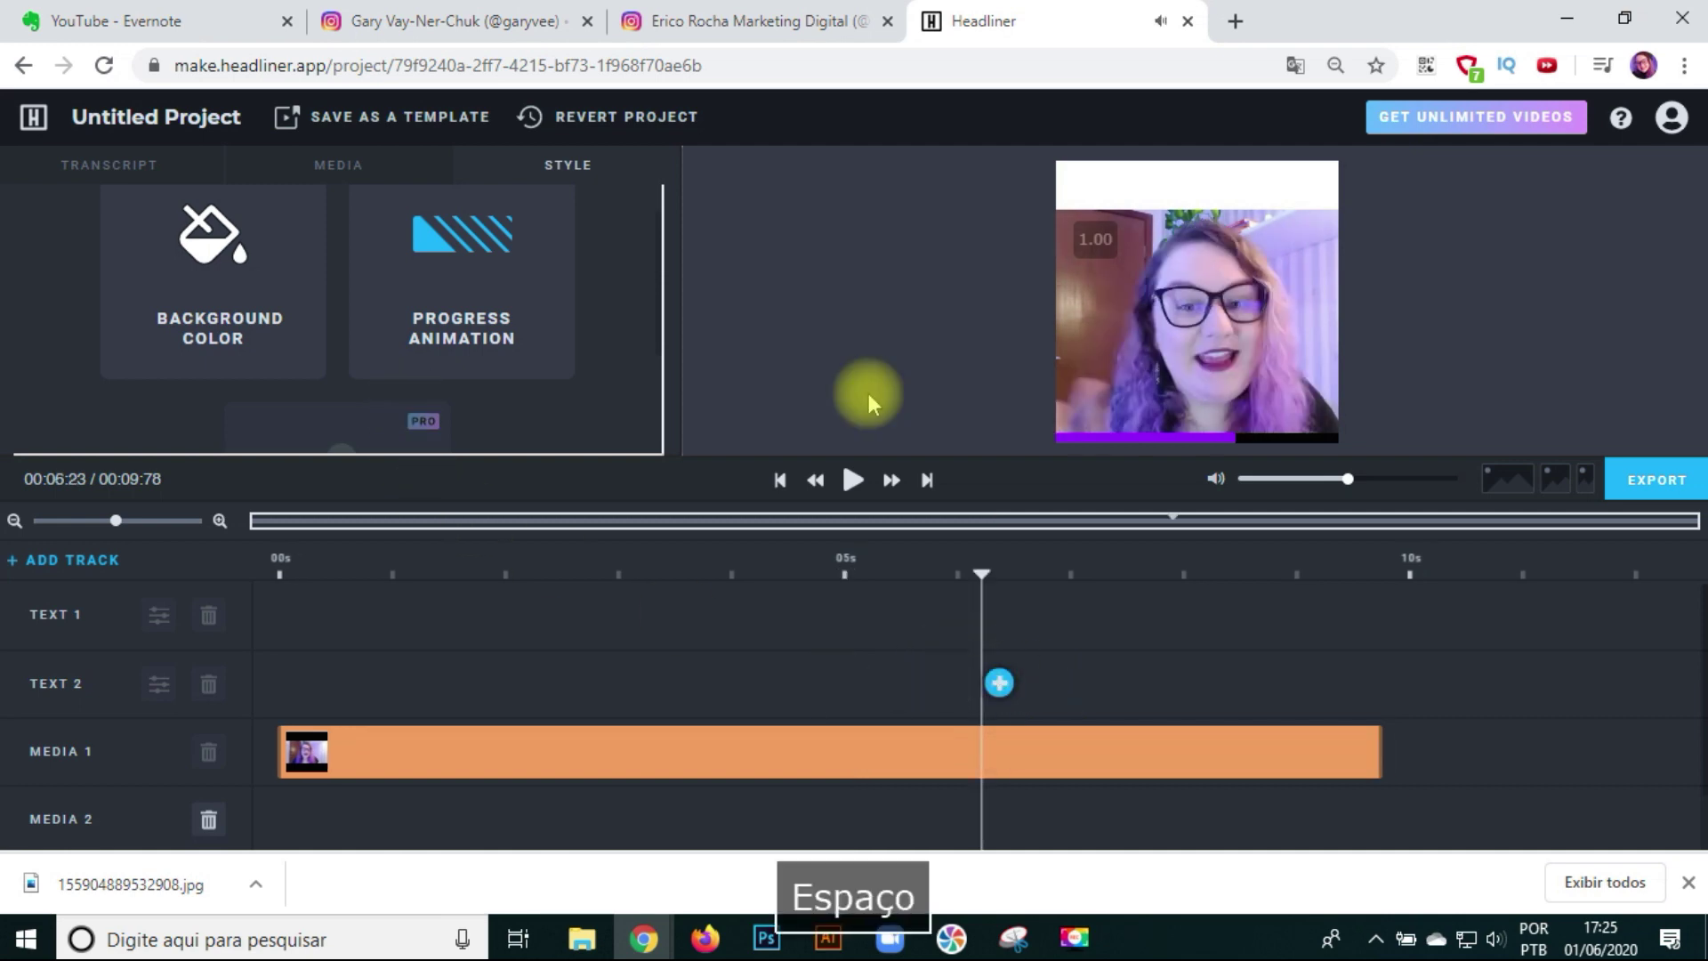
- Add the bold title "MEU TÍTULO VAI AQUI" to the Text 2 track at the start of the video
{"action": "left_click_drag", "start_coordinate": [975, 589], "coordinate": [164, 676]}
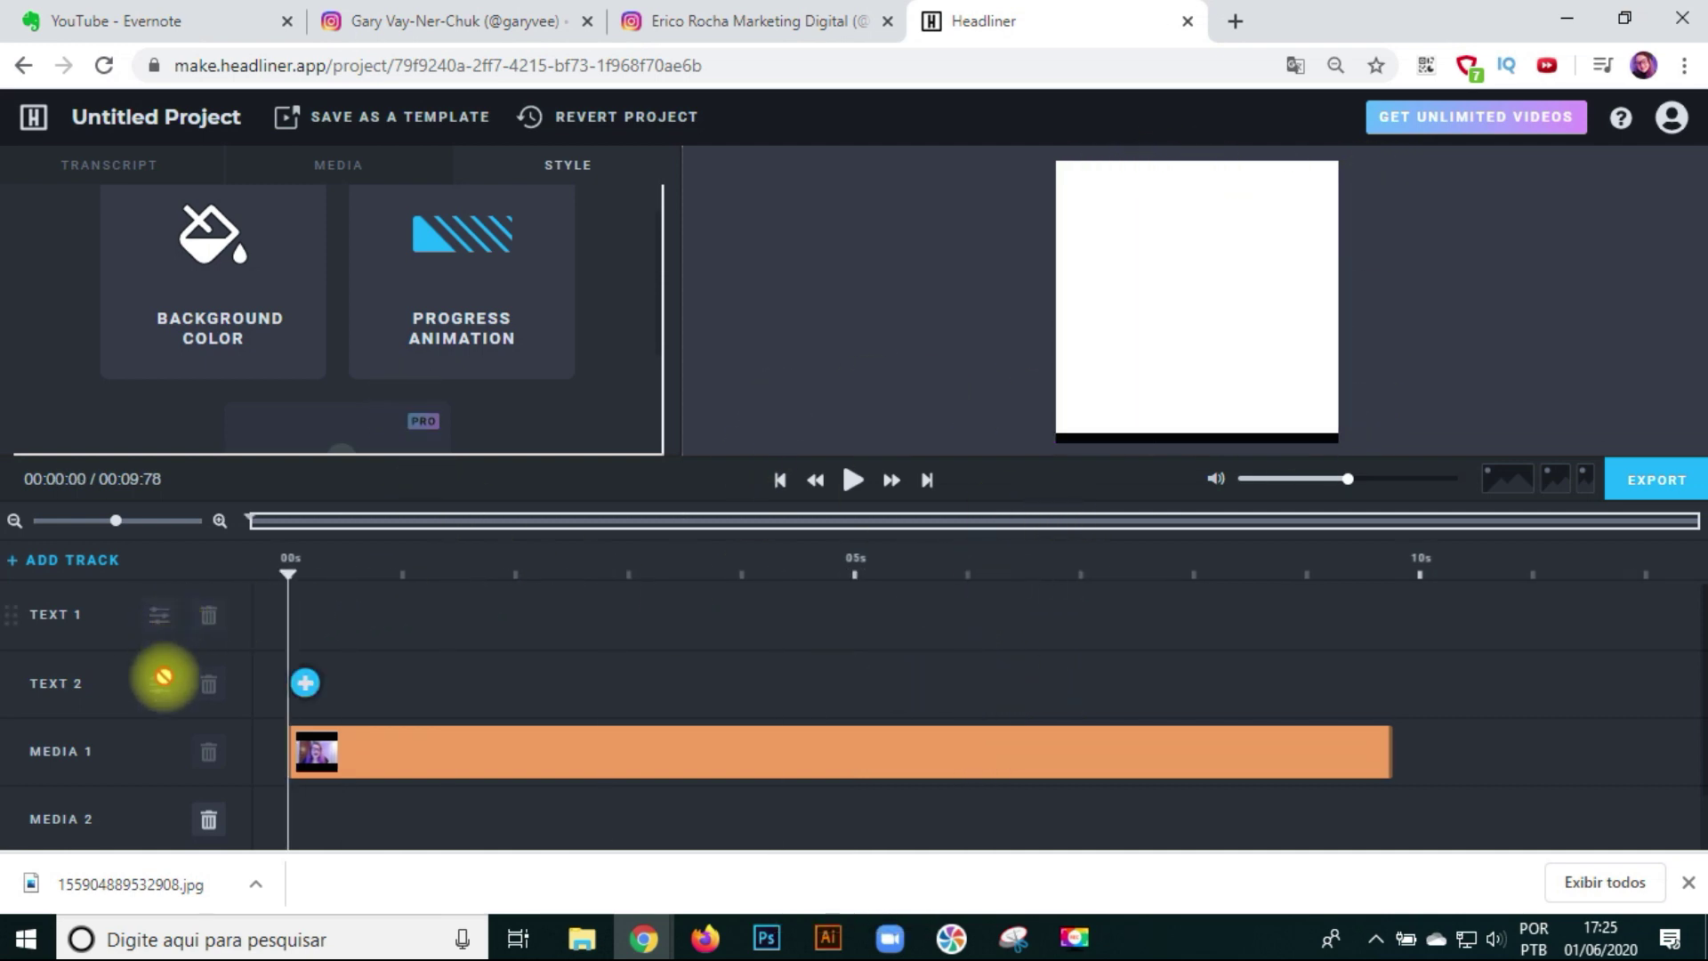
{"action": "left_click", "coordinate": [304, 683]}
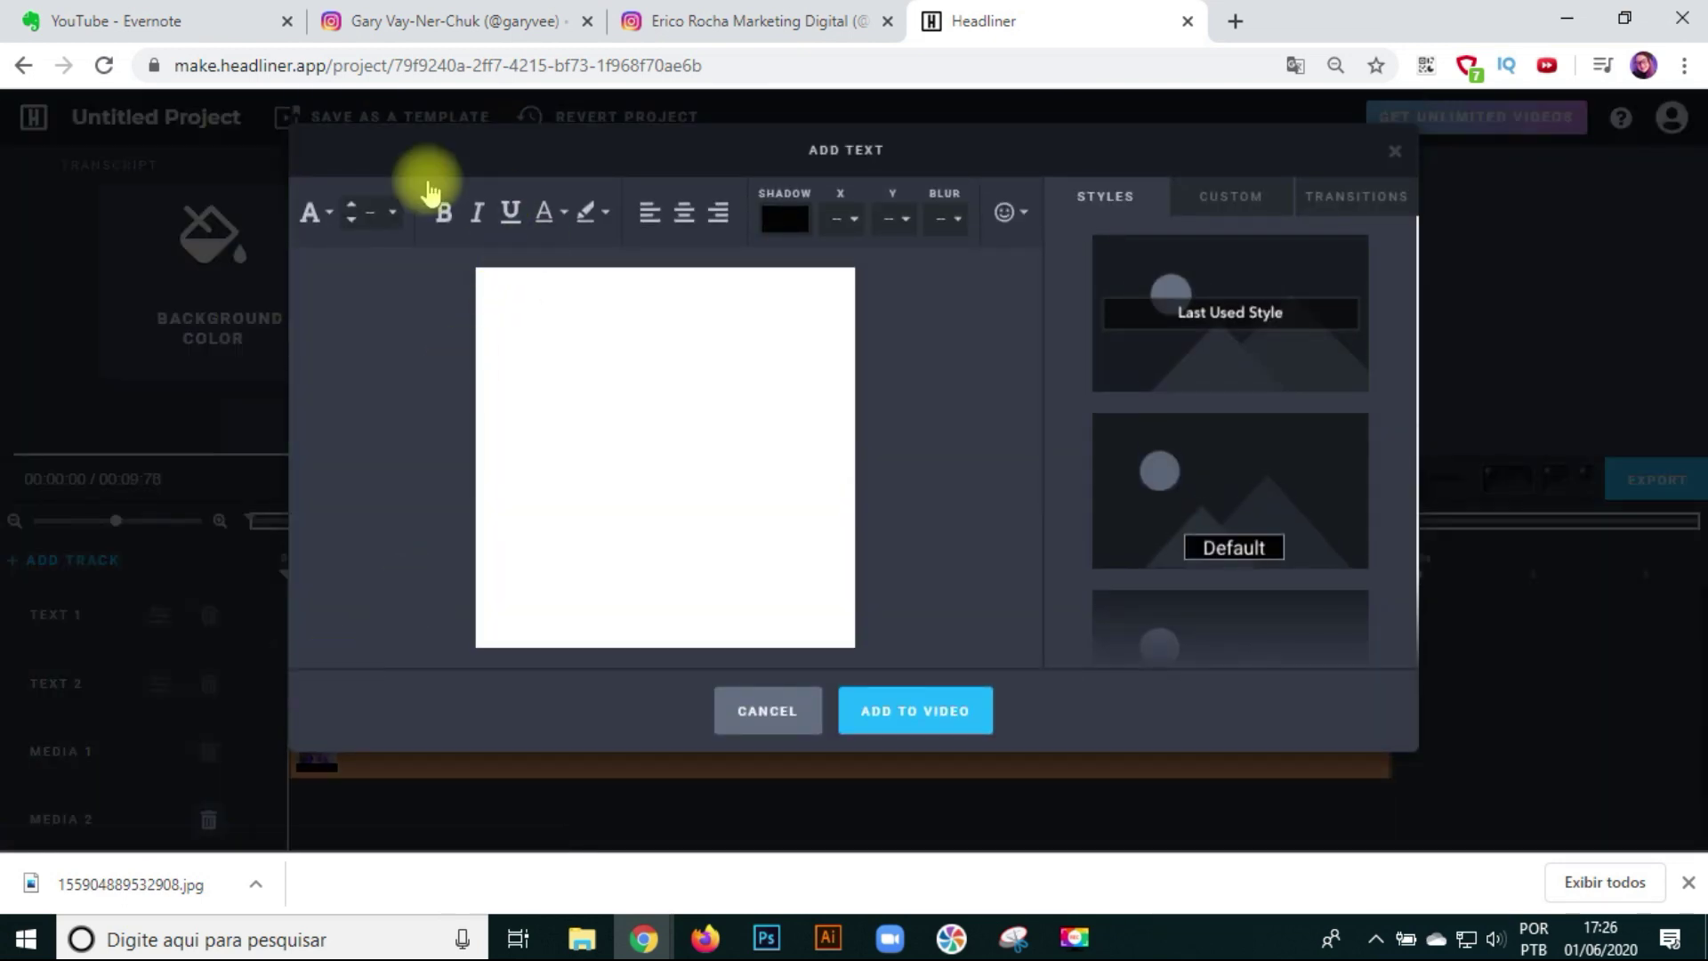
{"action": "double_click", "coordinate": [738, 319]}
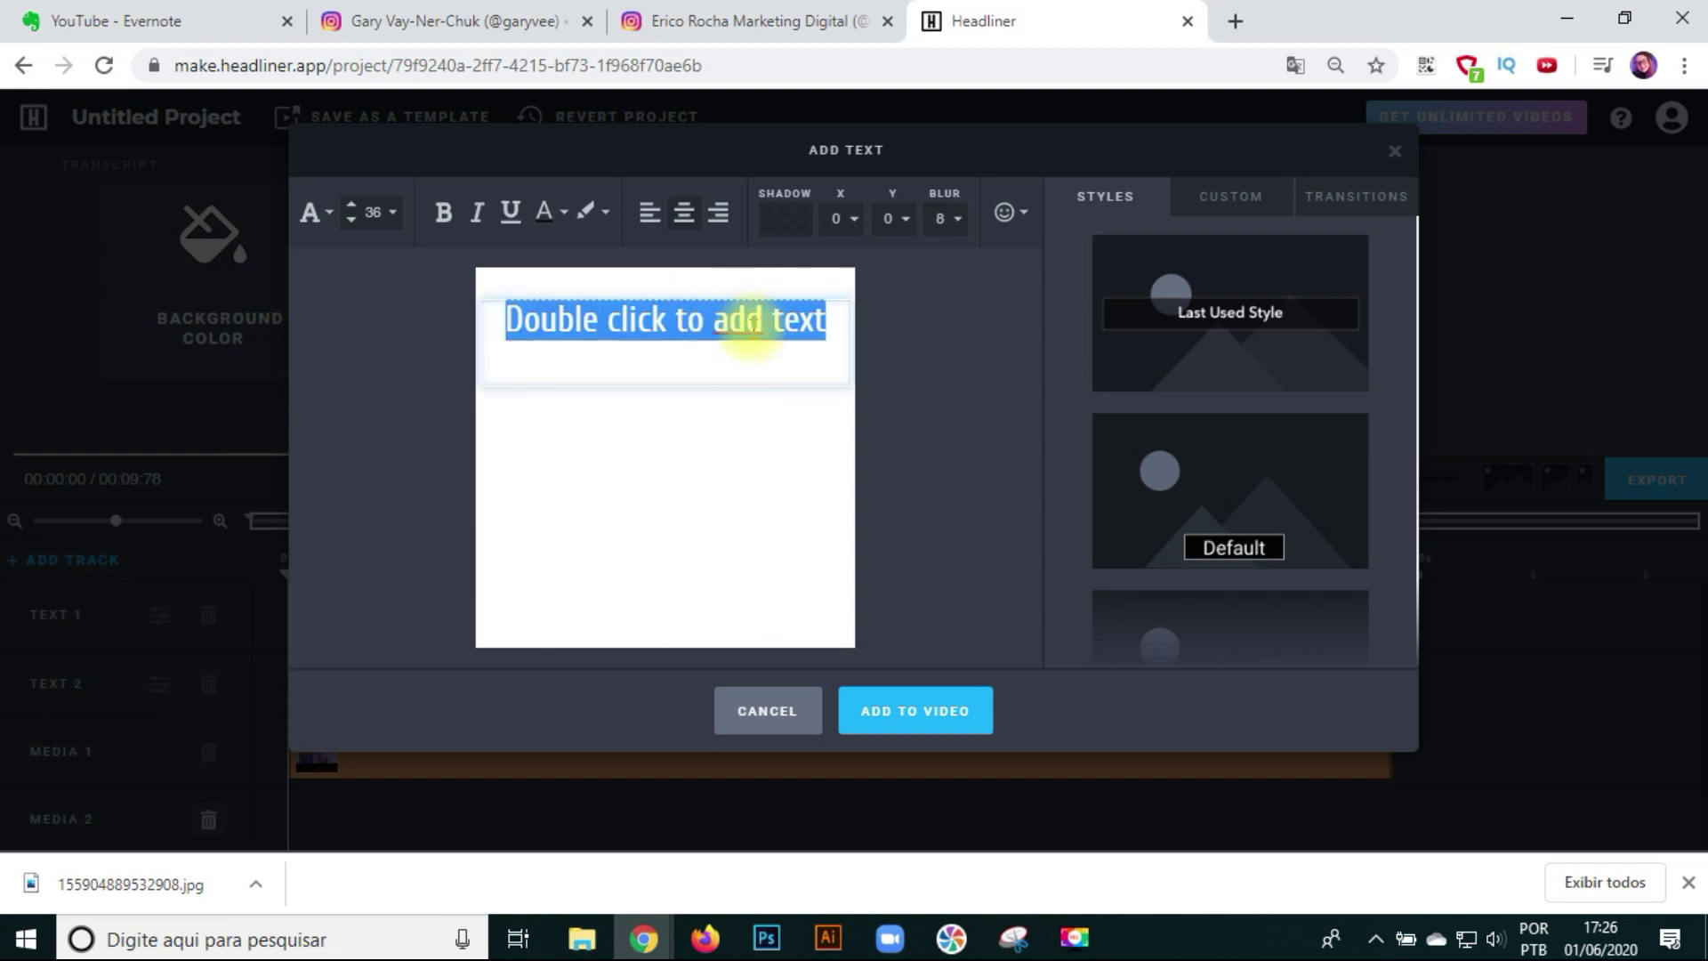
{"action": "type", "text": "MEU TÍTULO VAI AQUI"}
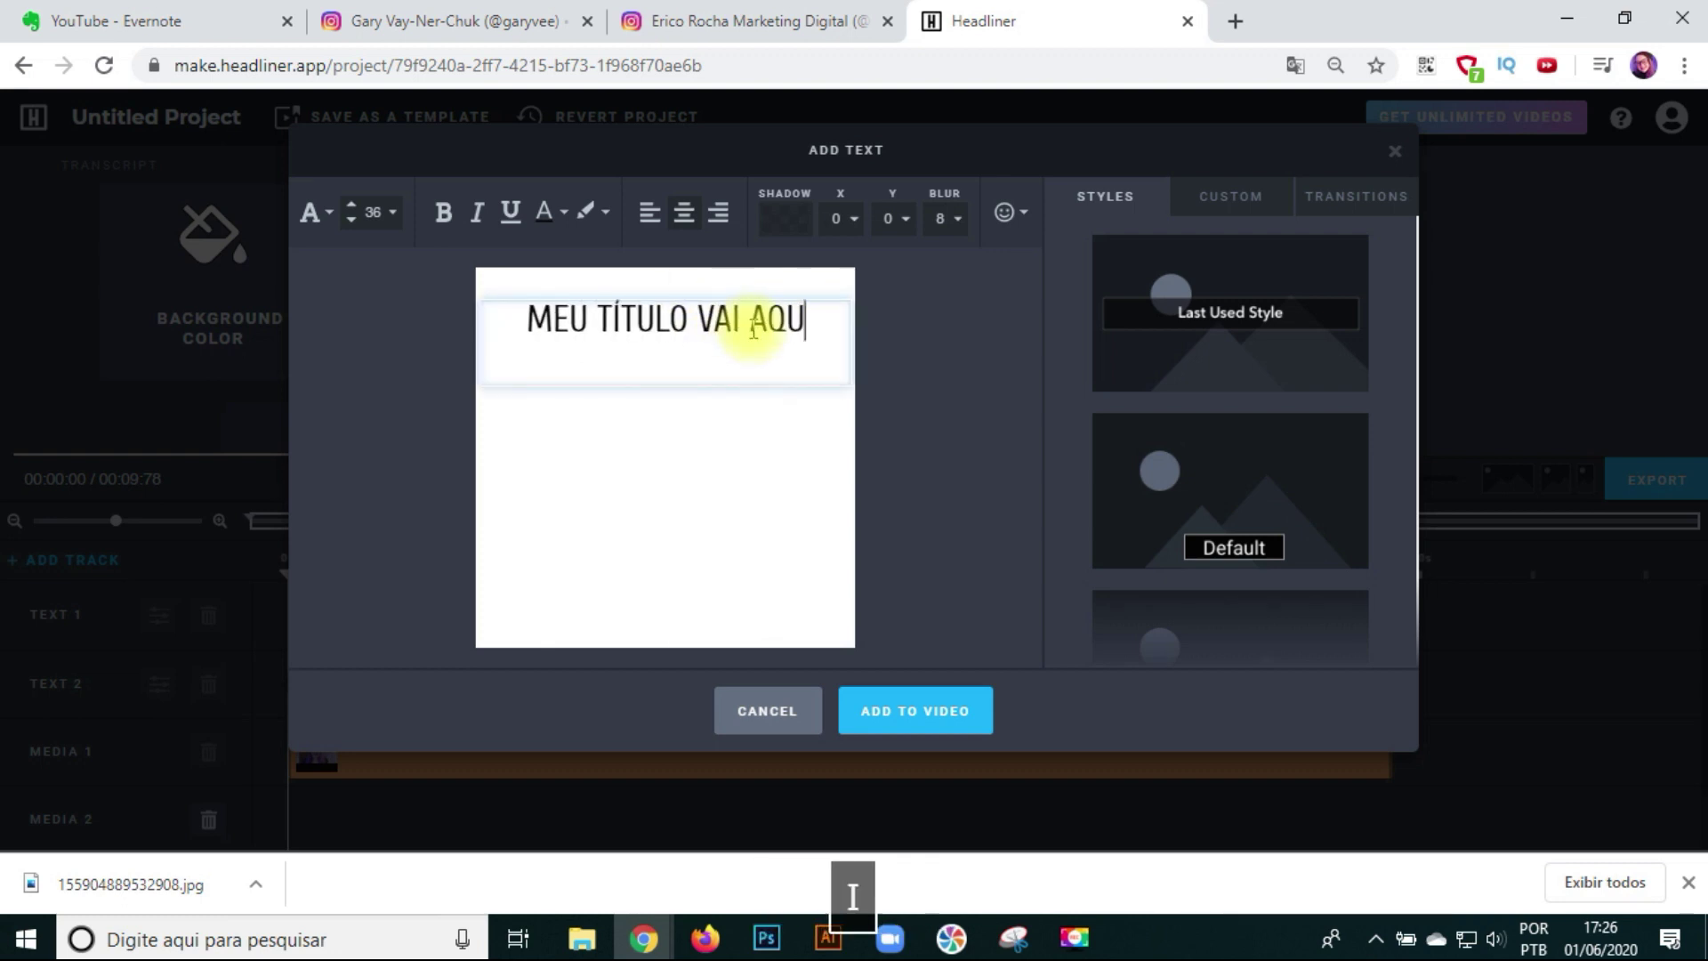
{"action": "key", "text": "Caps_Lock"}
{"action": "left_click", "coordinate": [845, 380]}
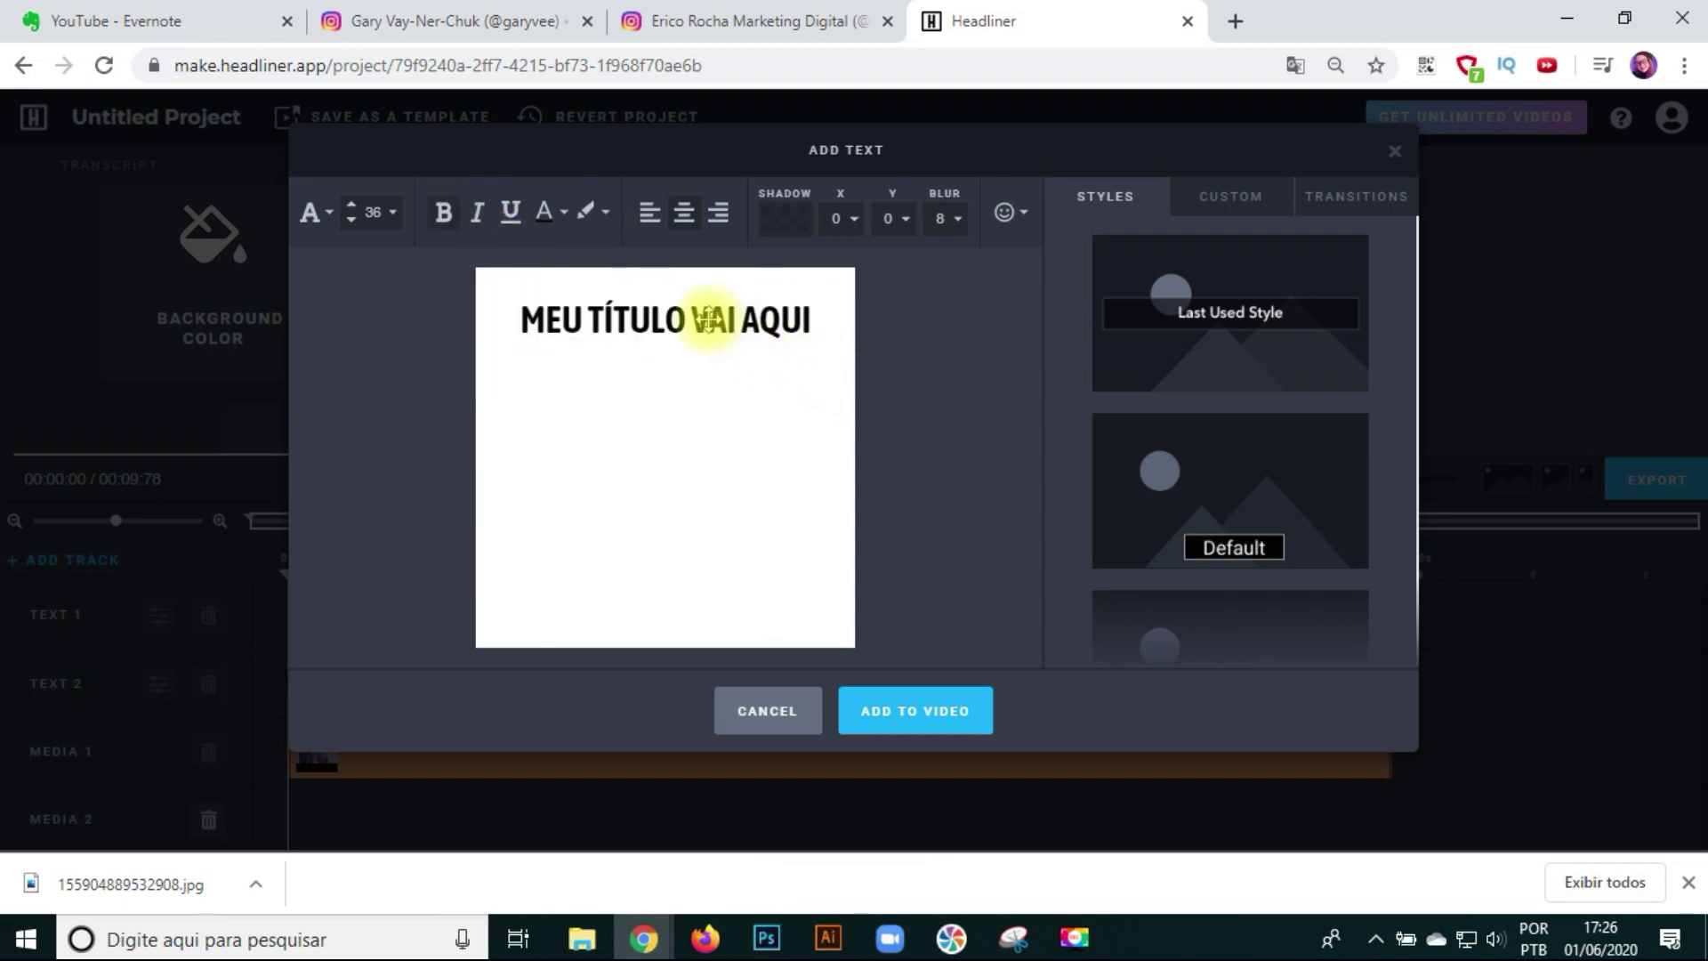
{"action": "left_click", "coordinate": [909, 712]}
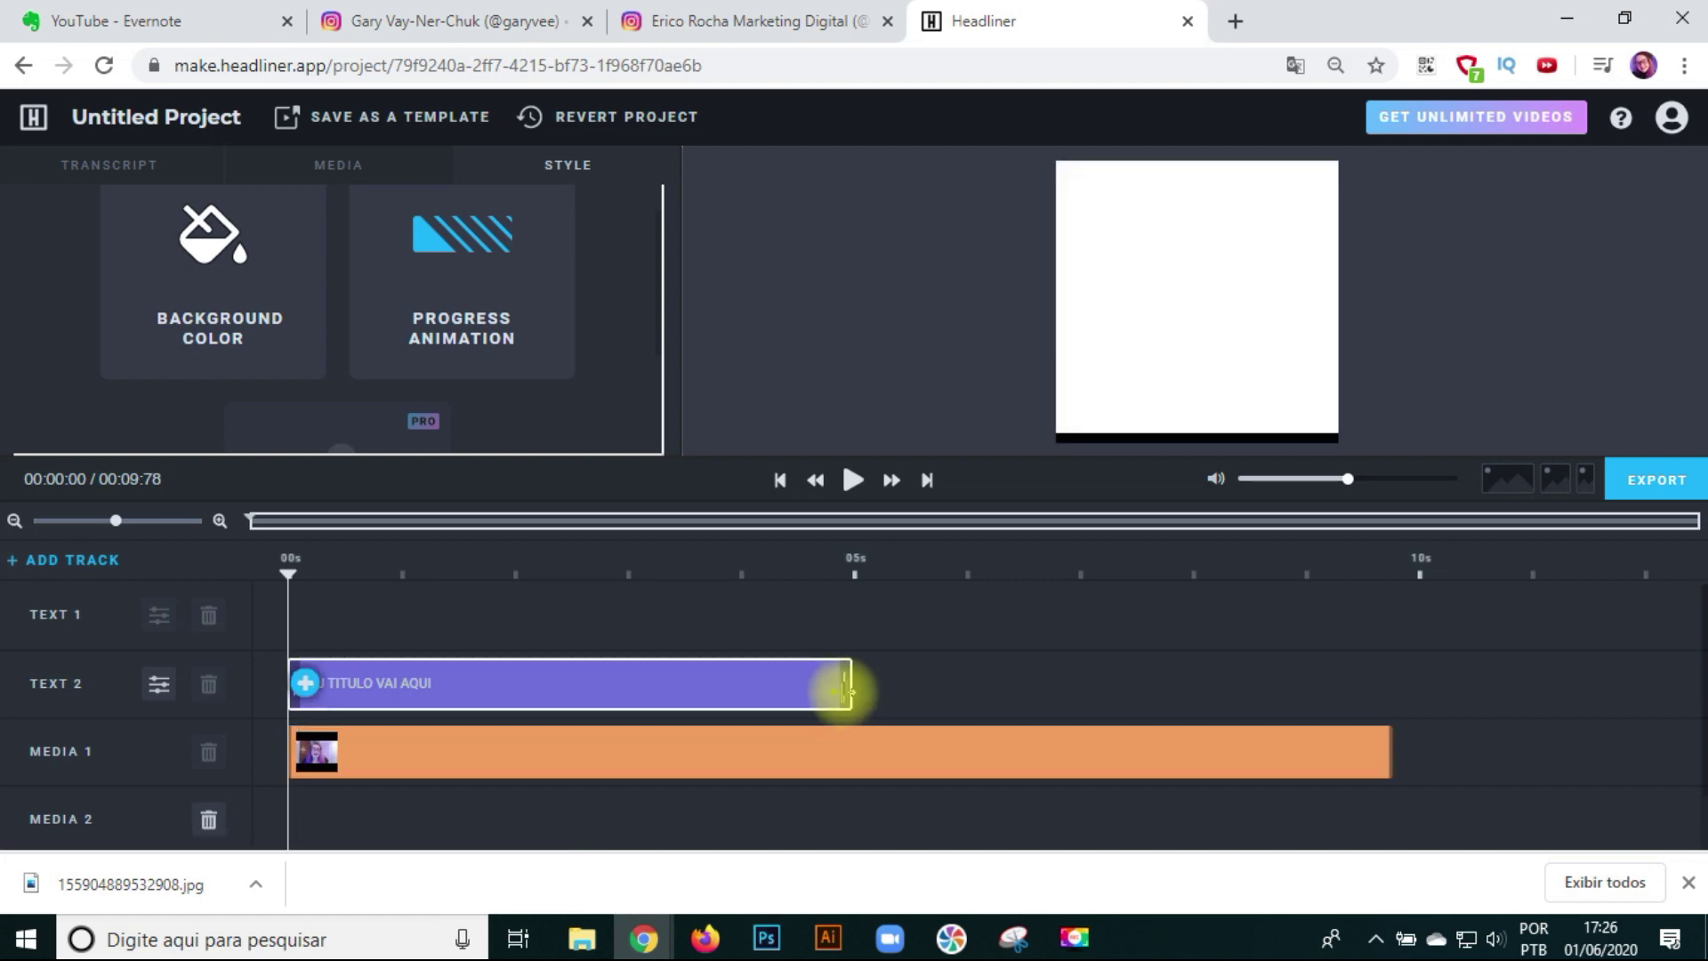
- Extend the title clip to the end of the video and move the title slightly higher in the white band
{"action": "left_click_drag", "start_coordinate": [844, 691], "coordinate": [1381, 703]}
{"action": "key", "text": "space"}
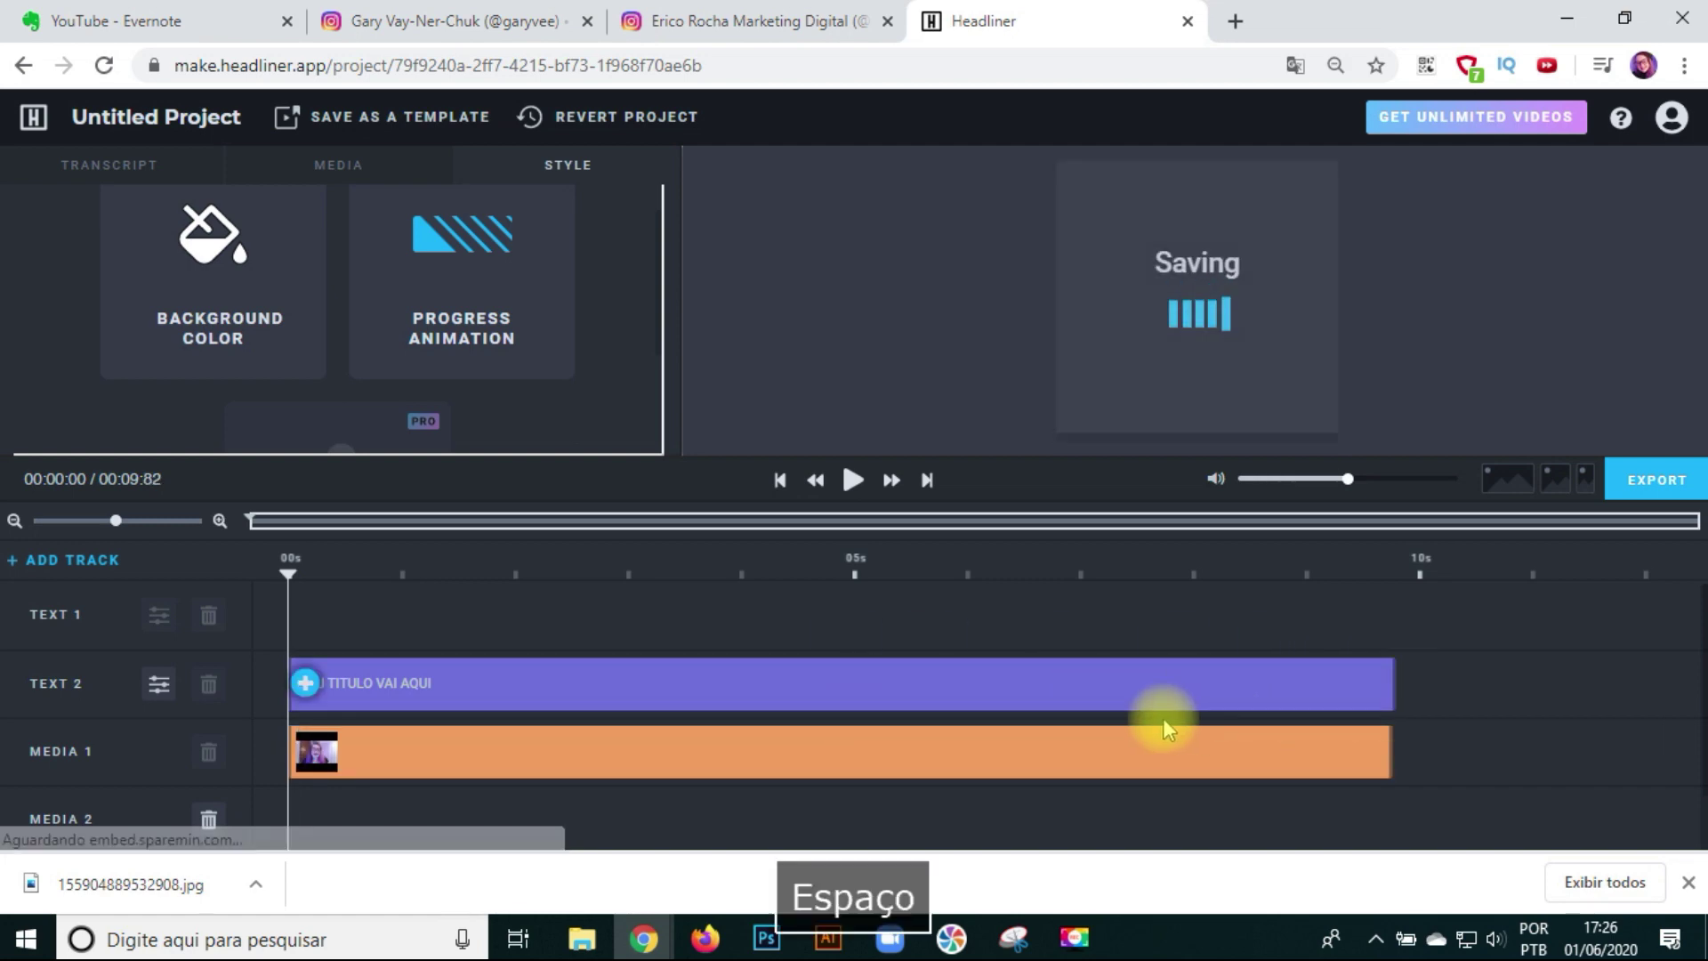
{"action": "double_click", "coordinate": [573, 690]}
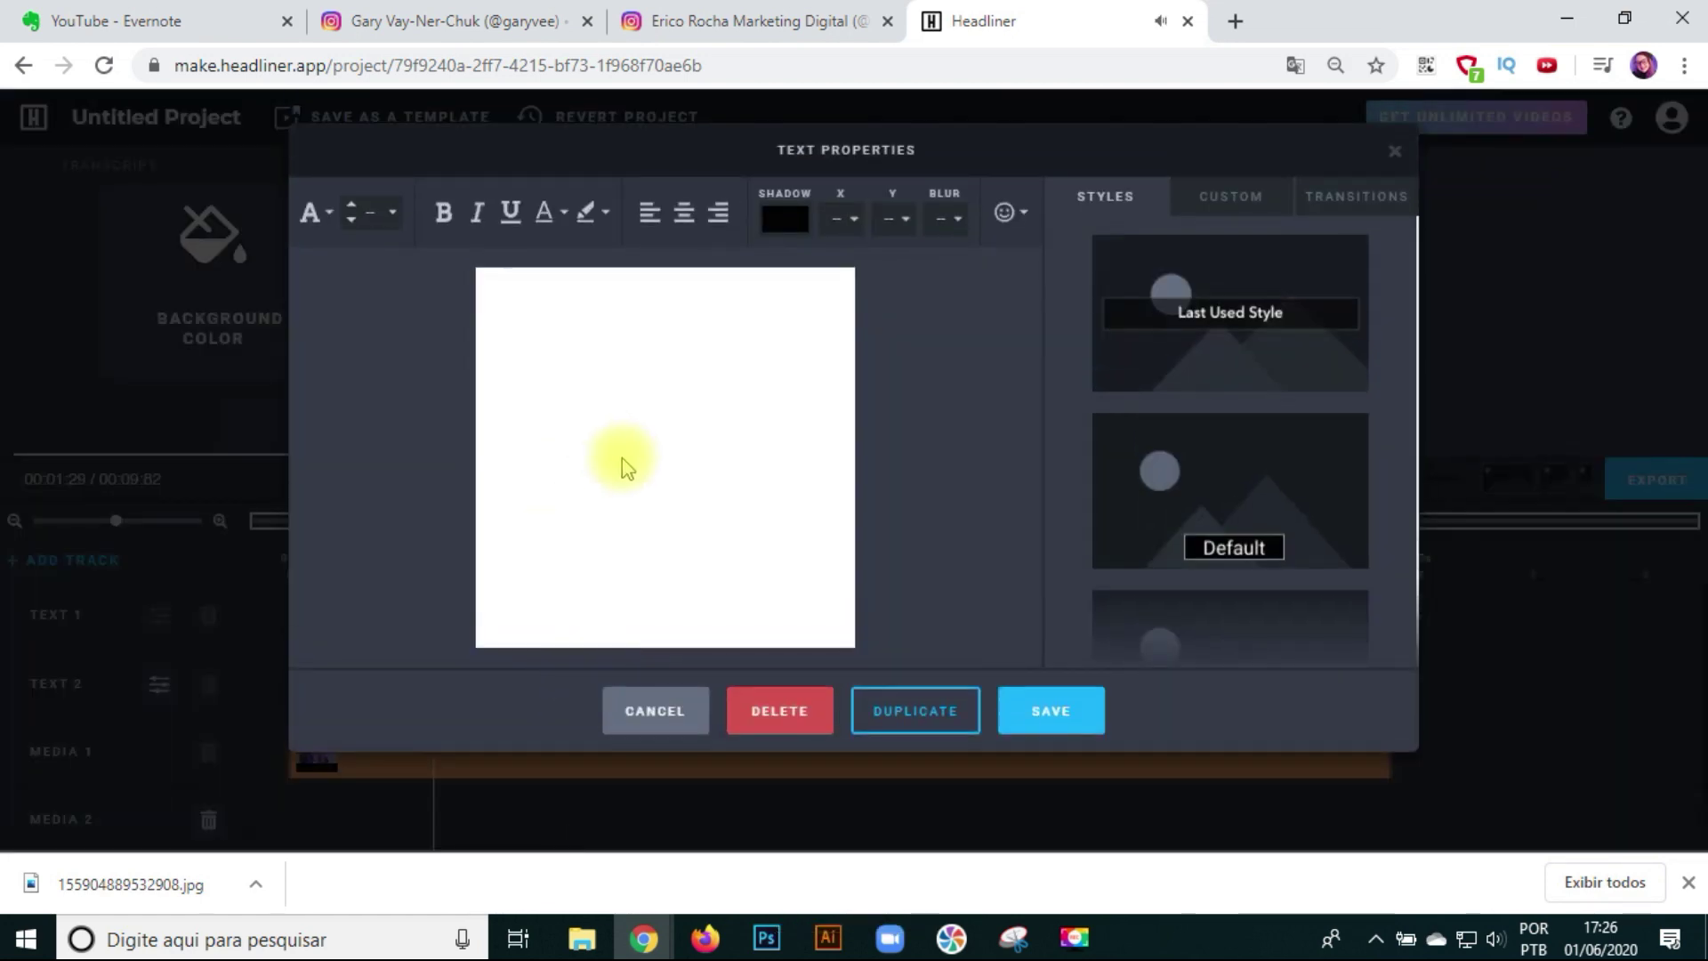
{"action": "left_click_drag", "start_coordinate": [655, 329], "coordinate": [659, 313]}
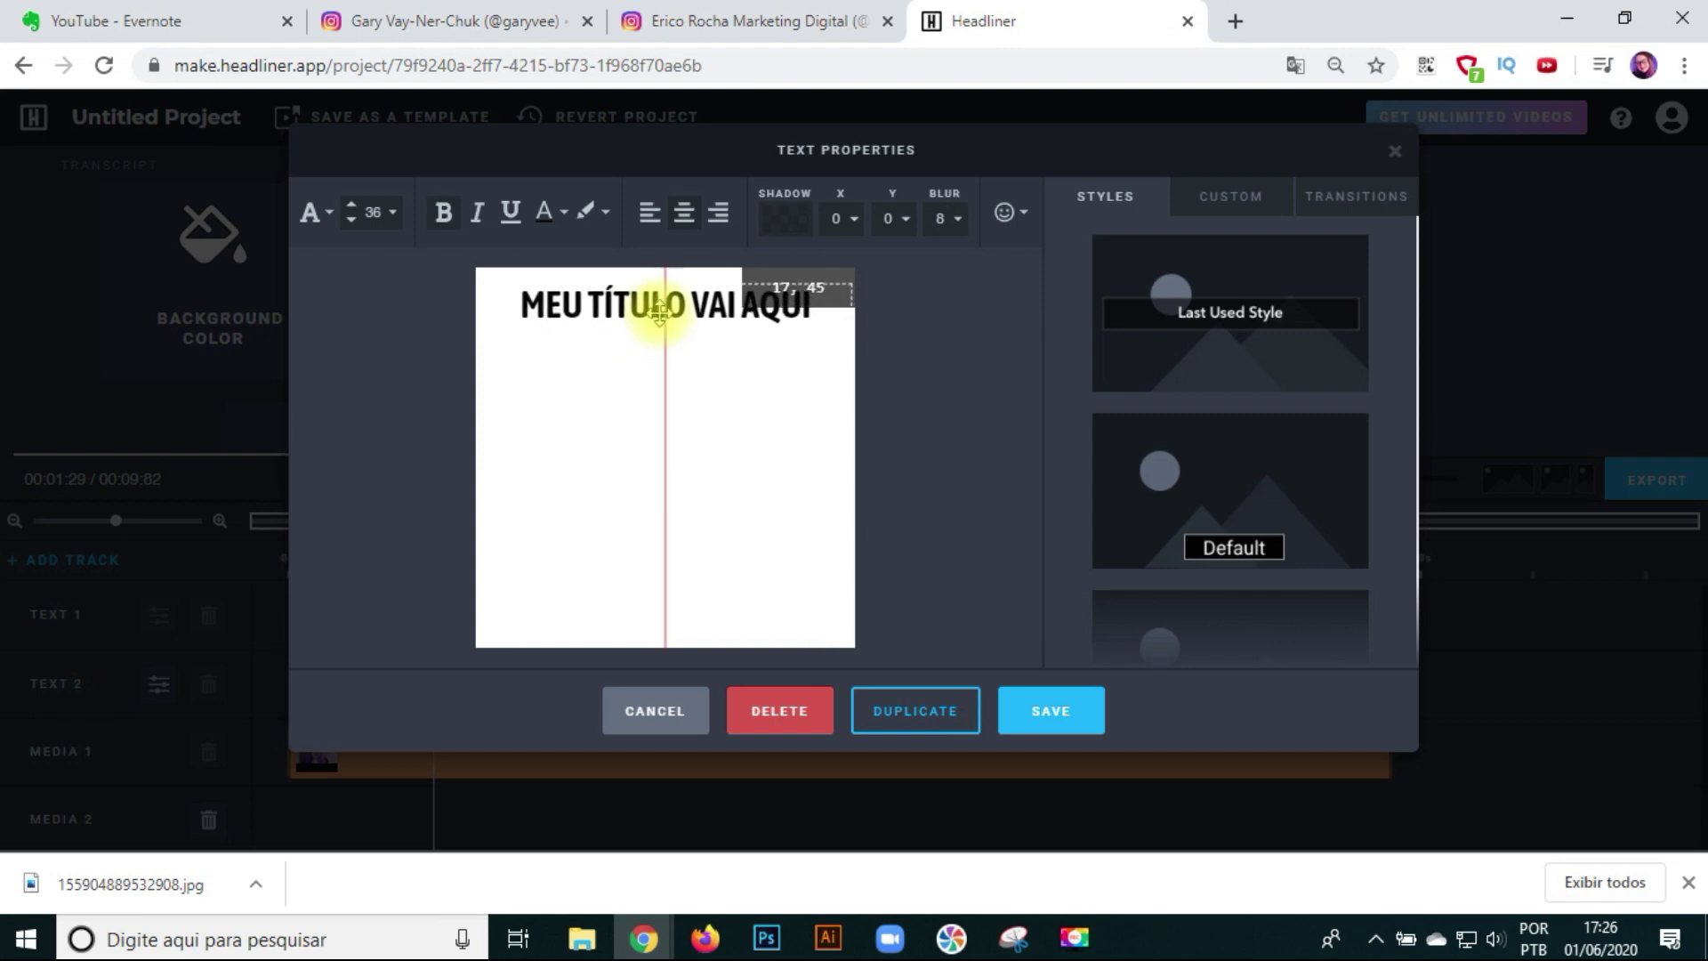
{"action": "left_click", "coordinate": [1063, 723]}
- Play the video from the beginning to check how the title looks
{"action": "key", "text": "space"}
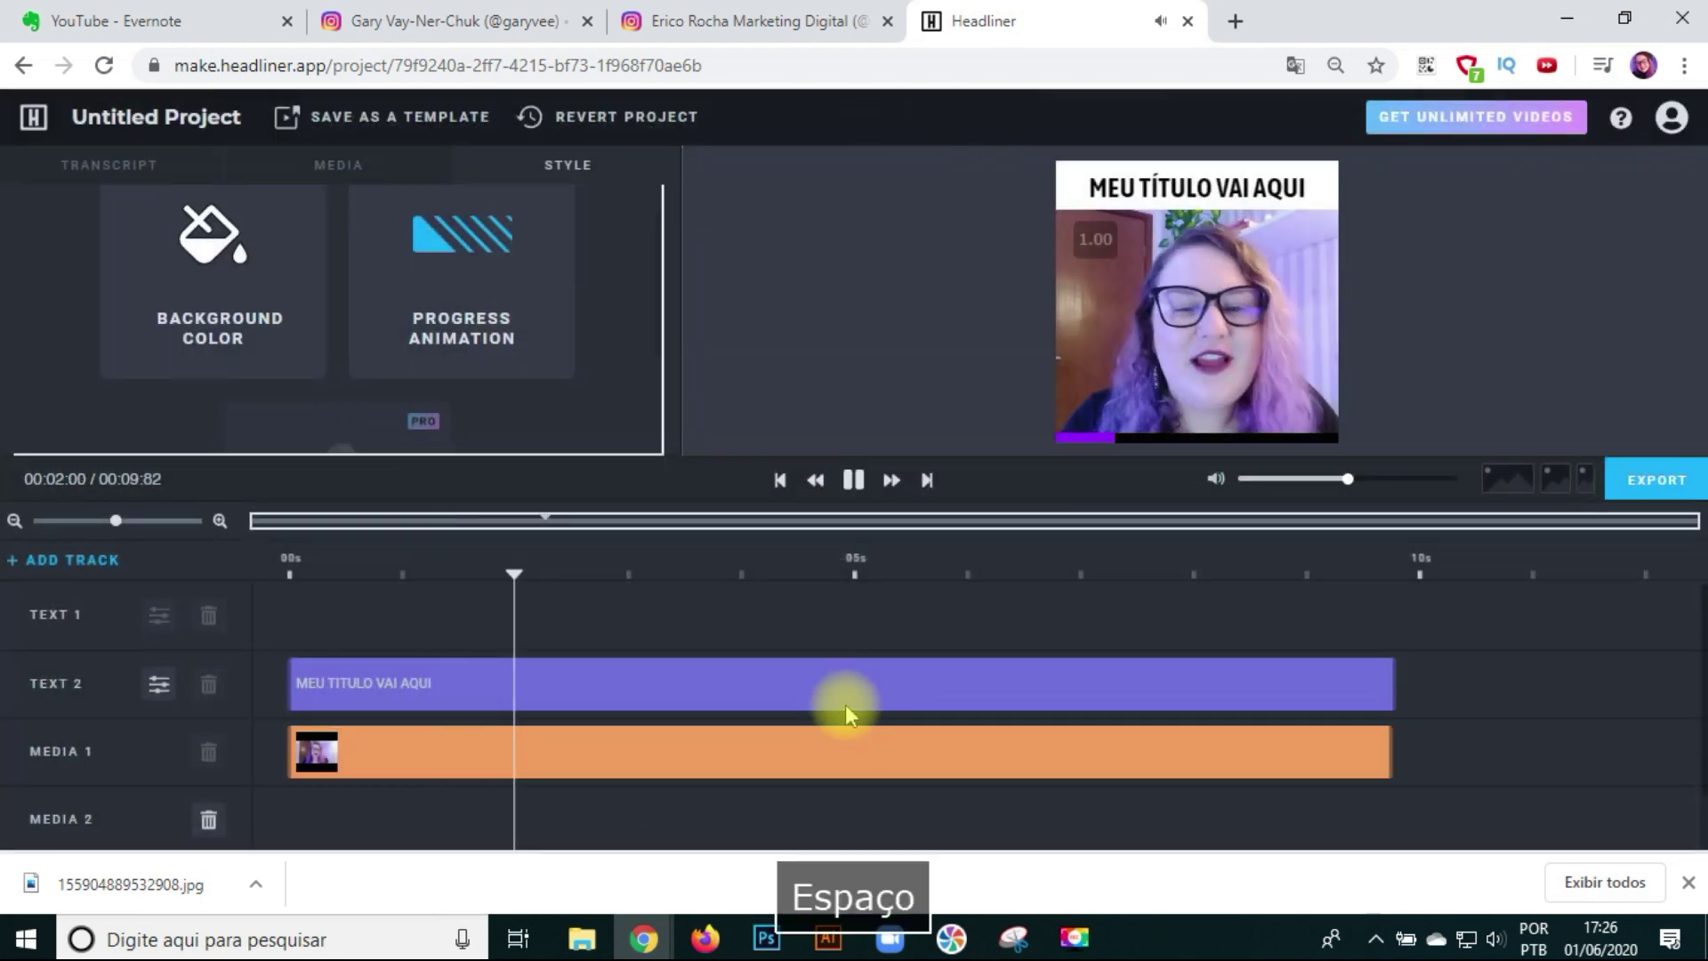
{"action": "left_click", "coordinate": [278, 564]}
{"action": "left_click", "coordinate": [286, 561]}
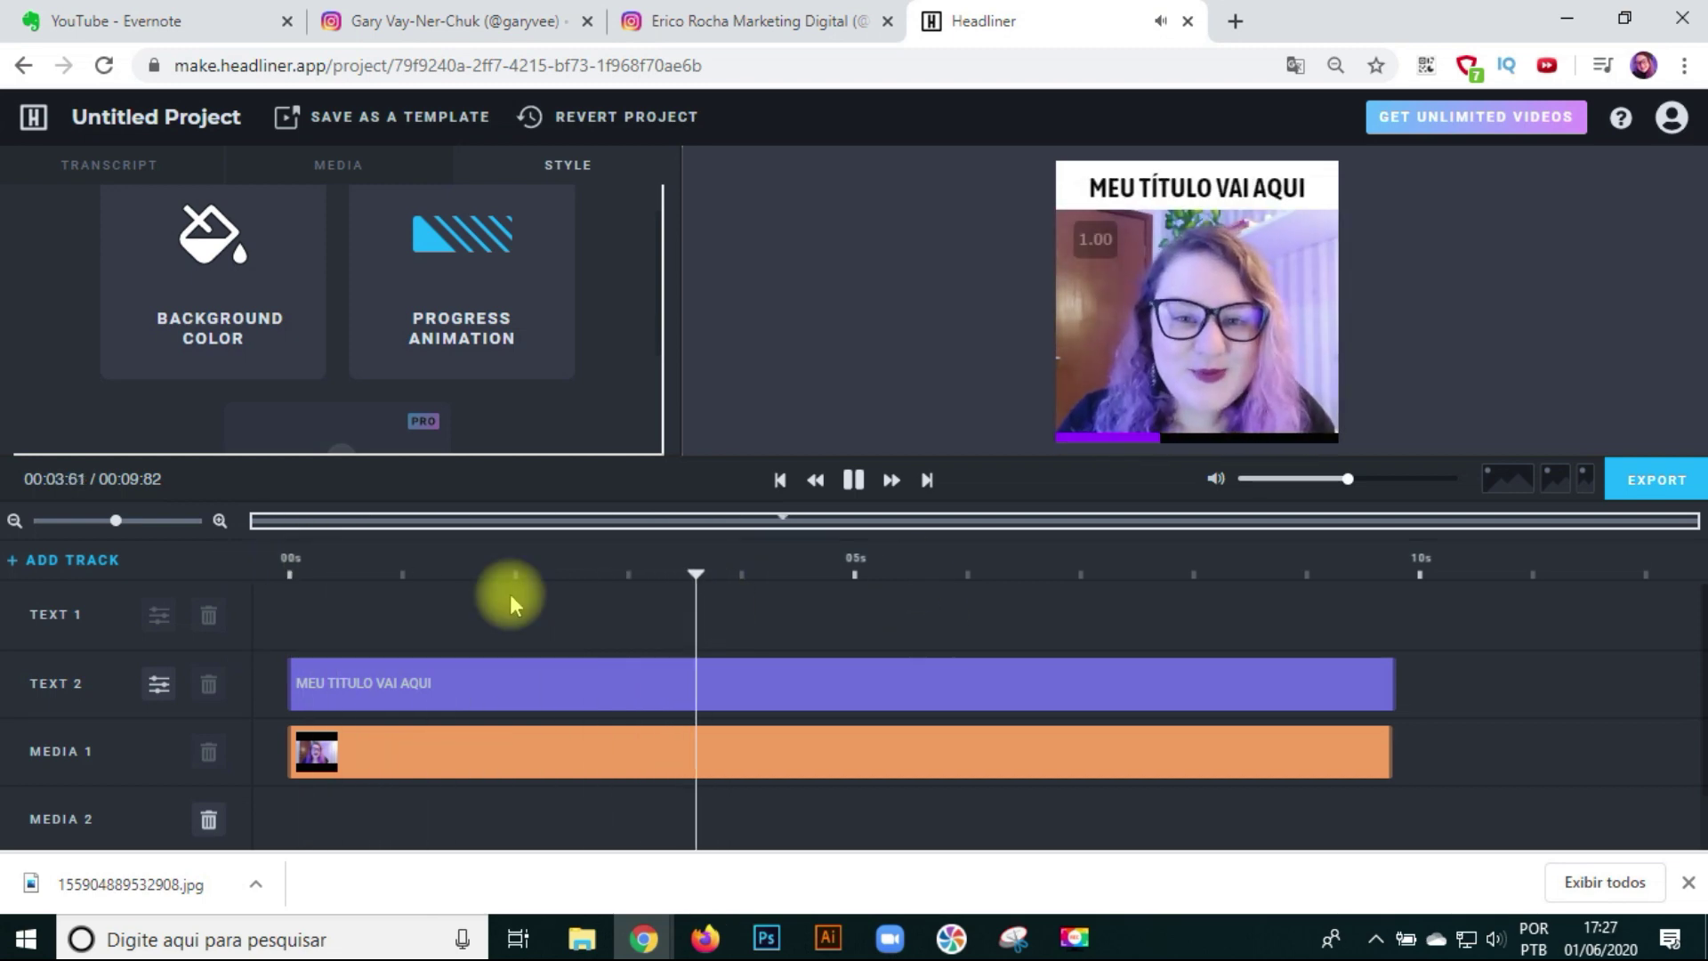
{"action": "key", "text": "space"}
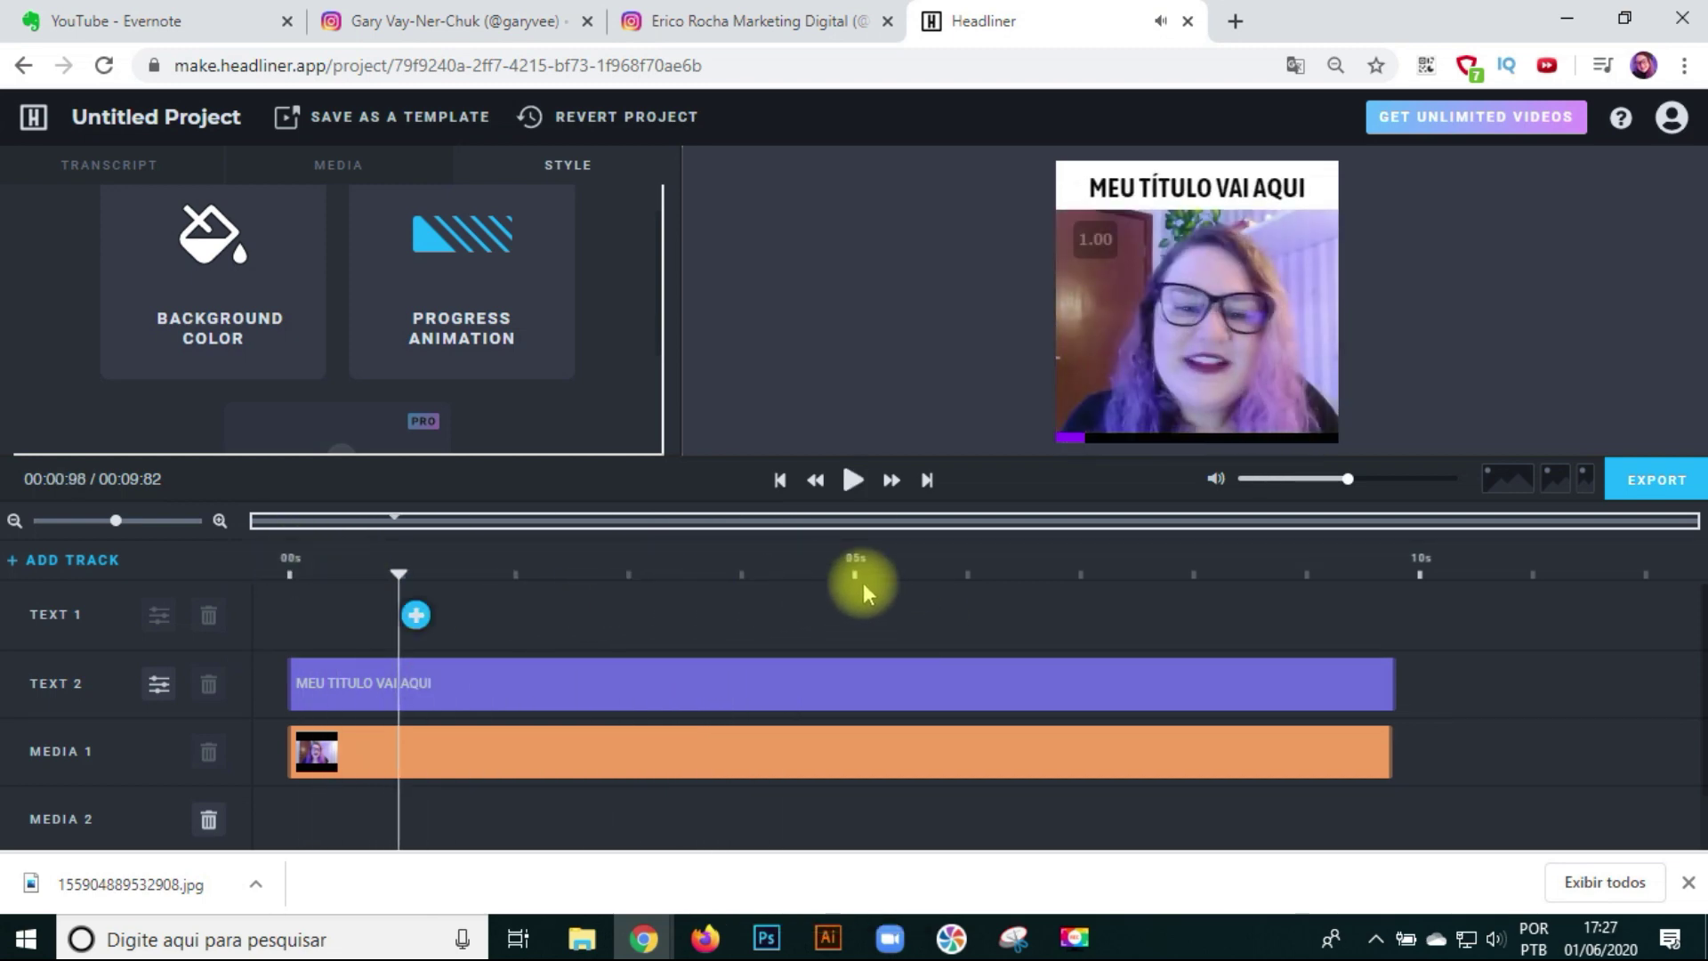
- Add a placeholder text in the Italics Speech style with a black shadow at the start of the Text 1 track
{"action": "left_click_drag", "start_coordinate": [394, 576], "coordinate": [281, 574]}
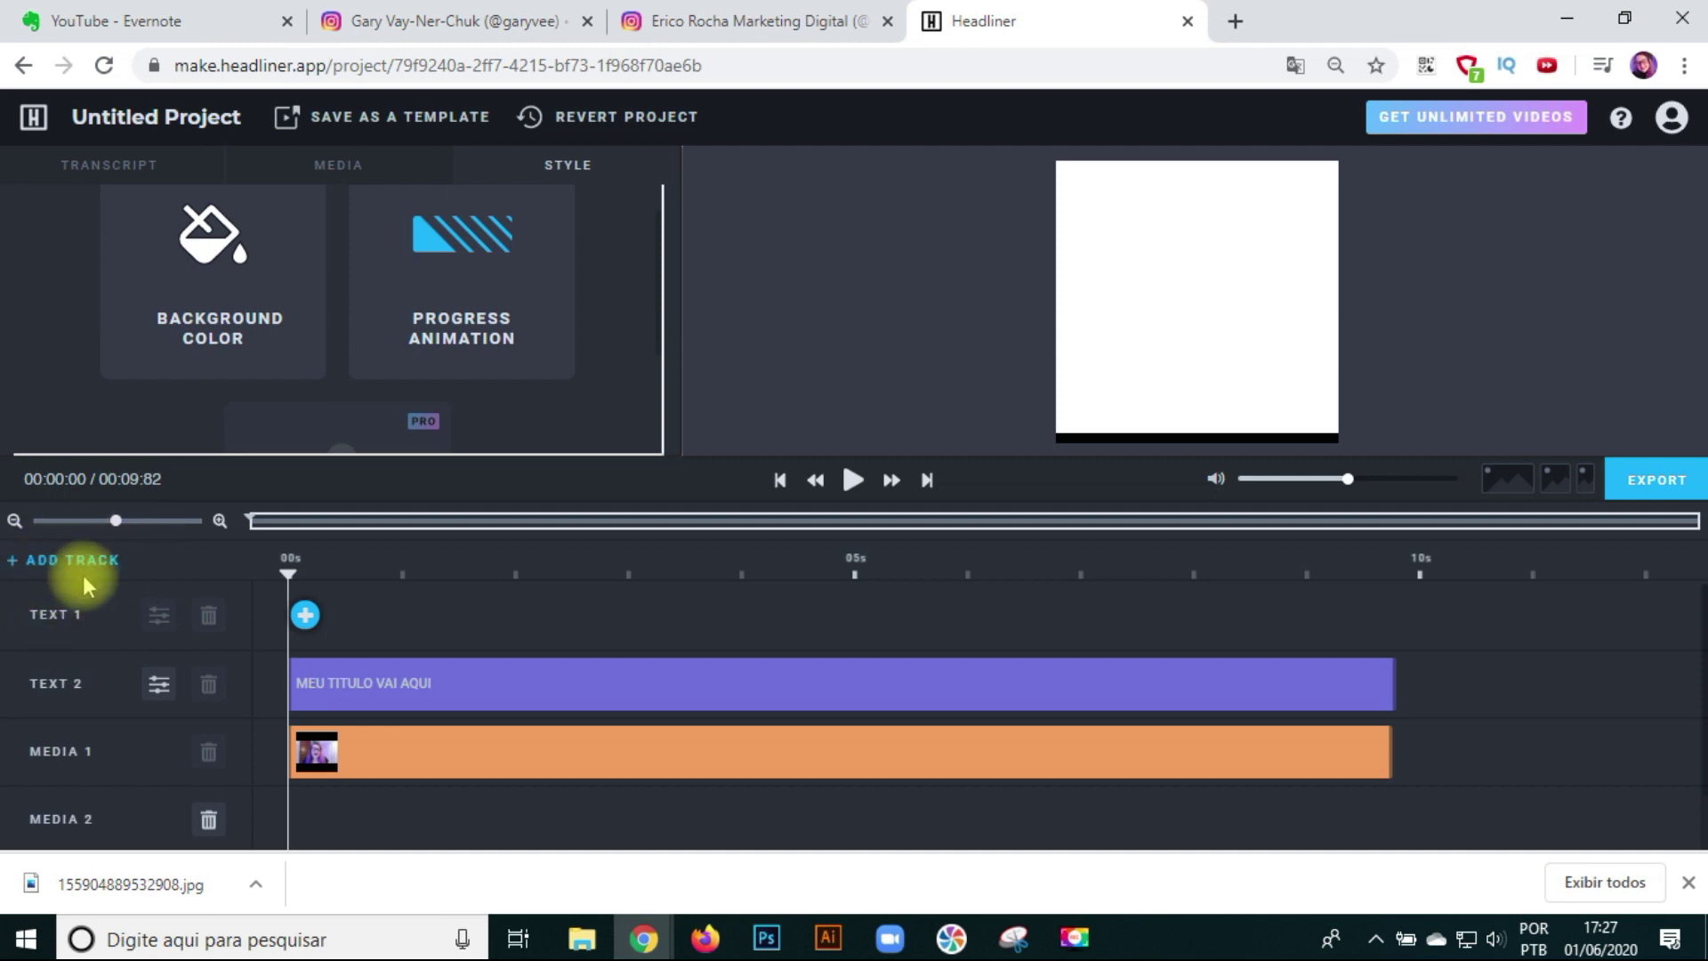
{"action": "left_click", "coordinate": [306, 615]}
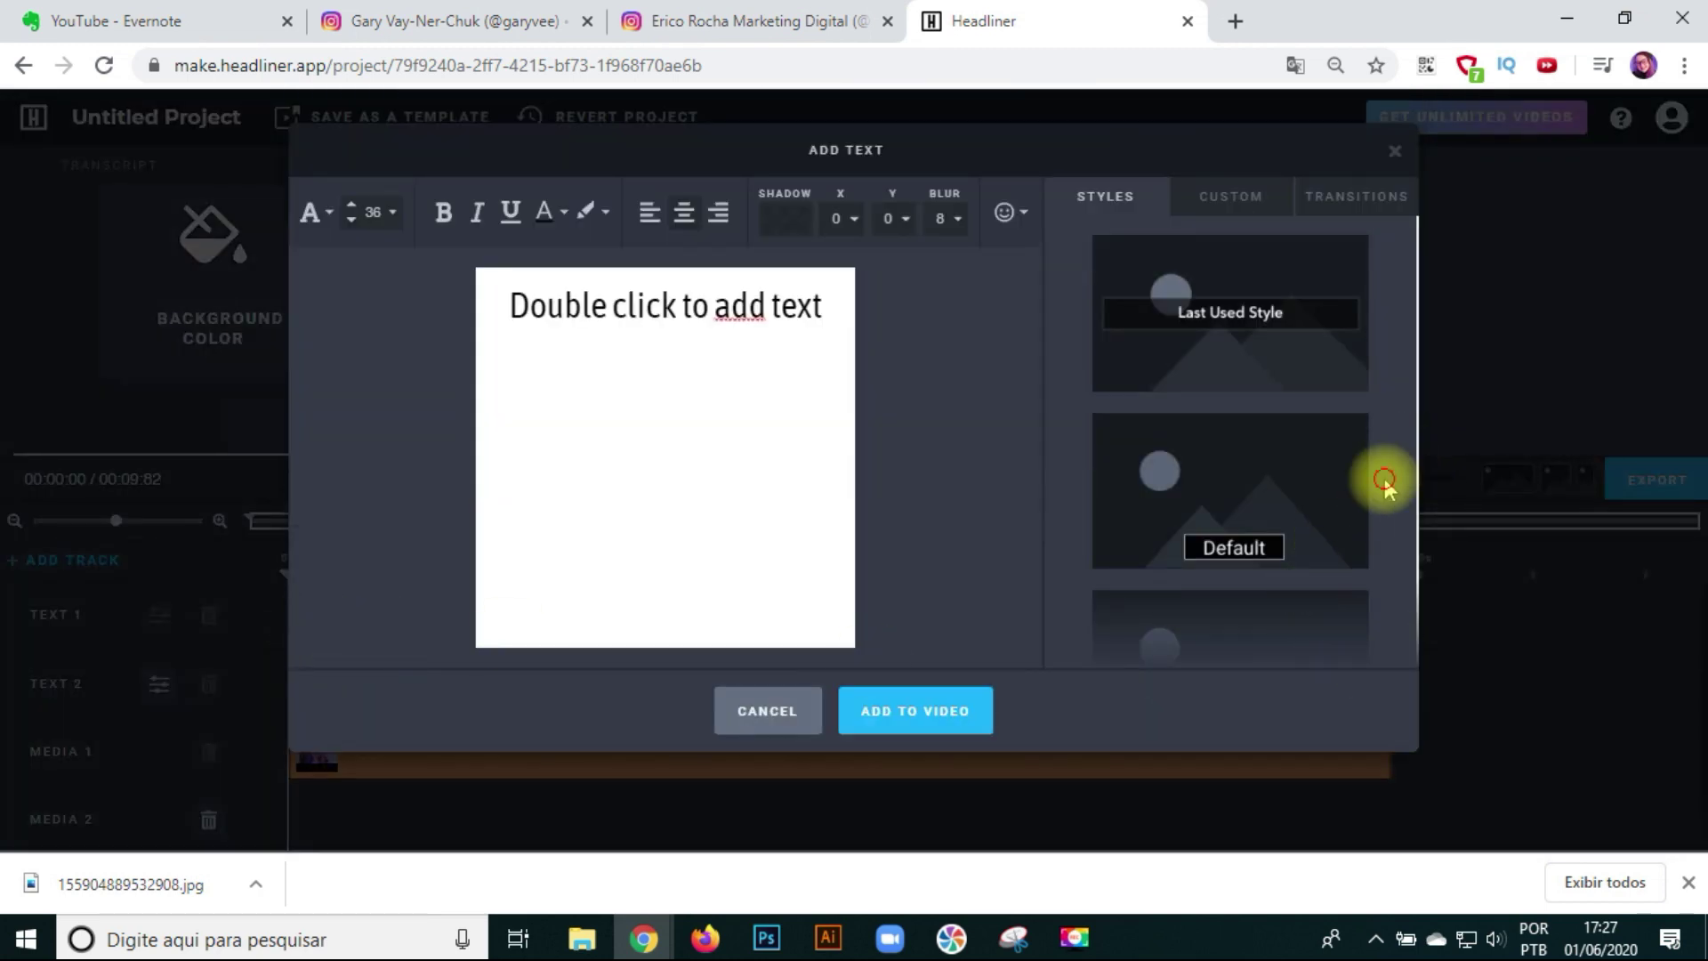
{"action": "scroll", "coordinate": [1389, 547], "scroll_direction": "down", "scroll_amount": 3}
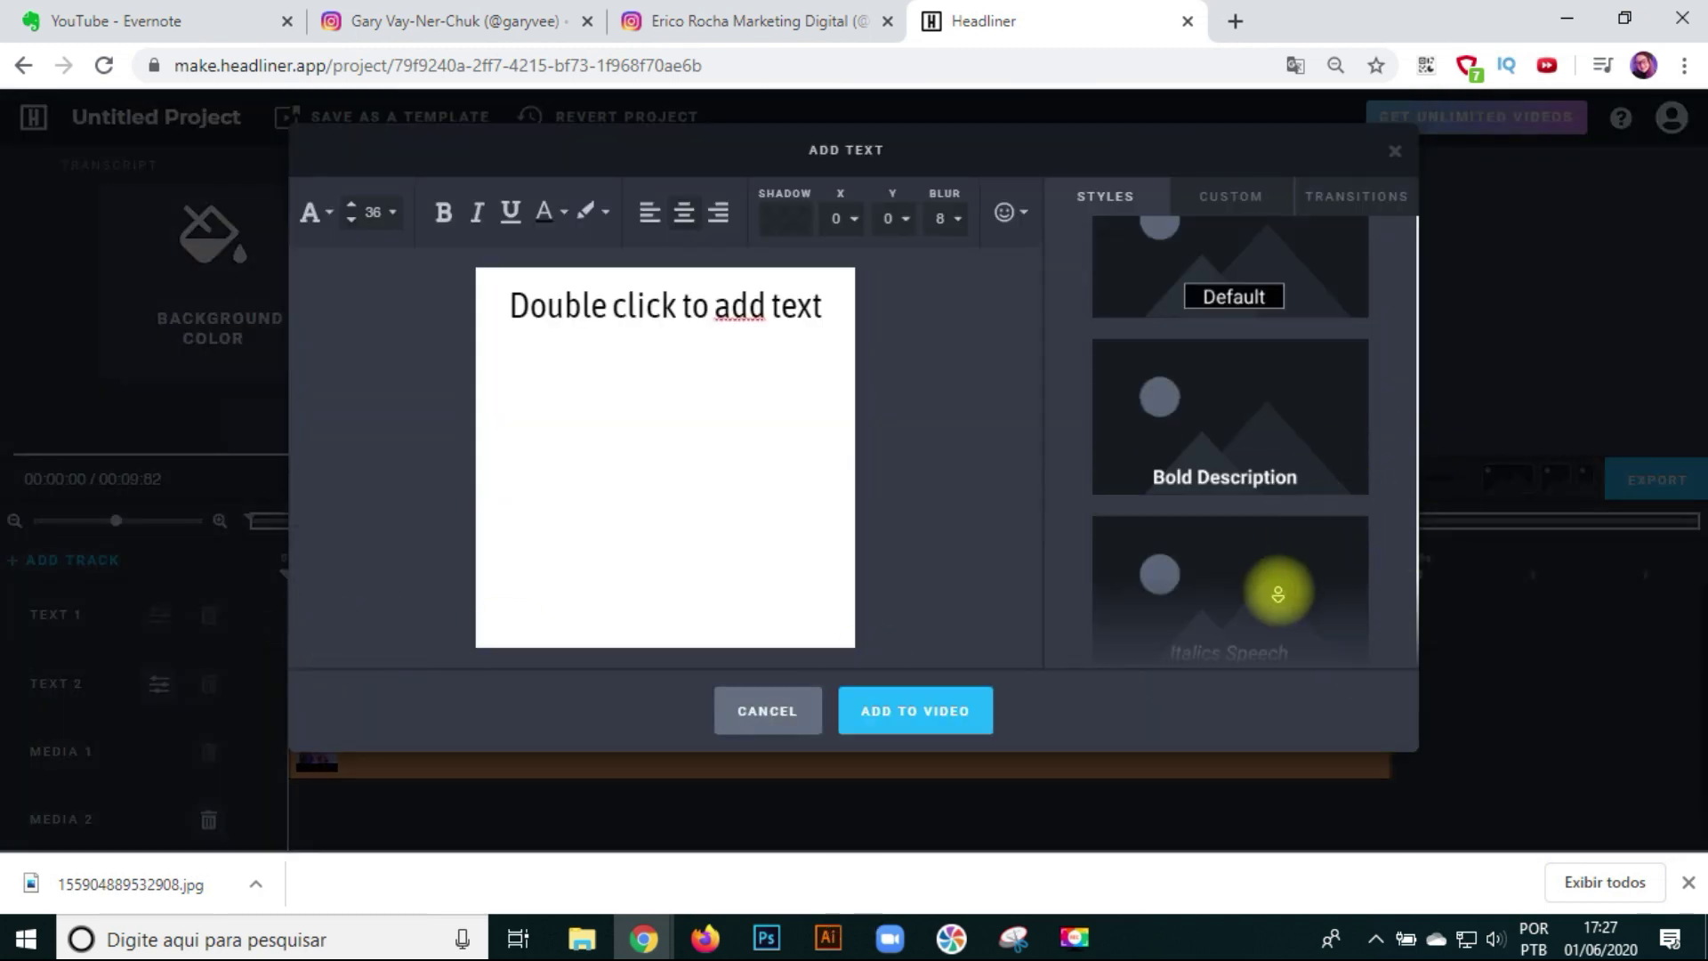
{"action": "left_click", "coordinate": [1250, 633]}
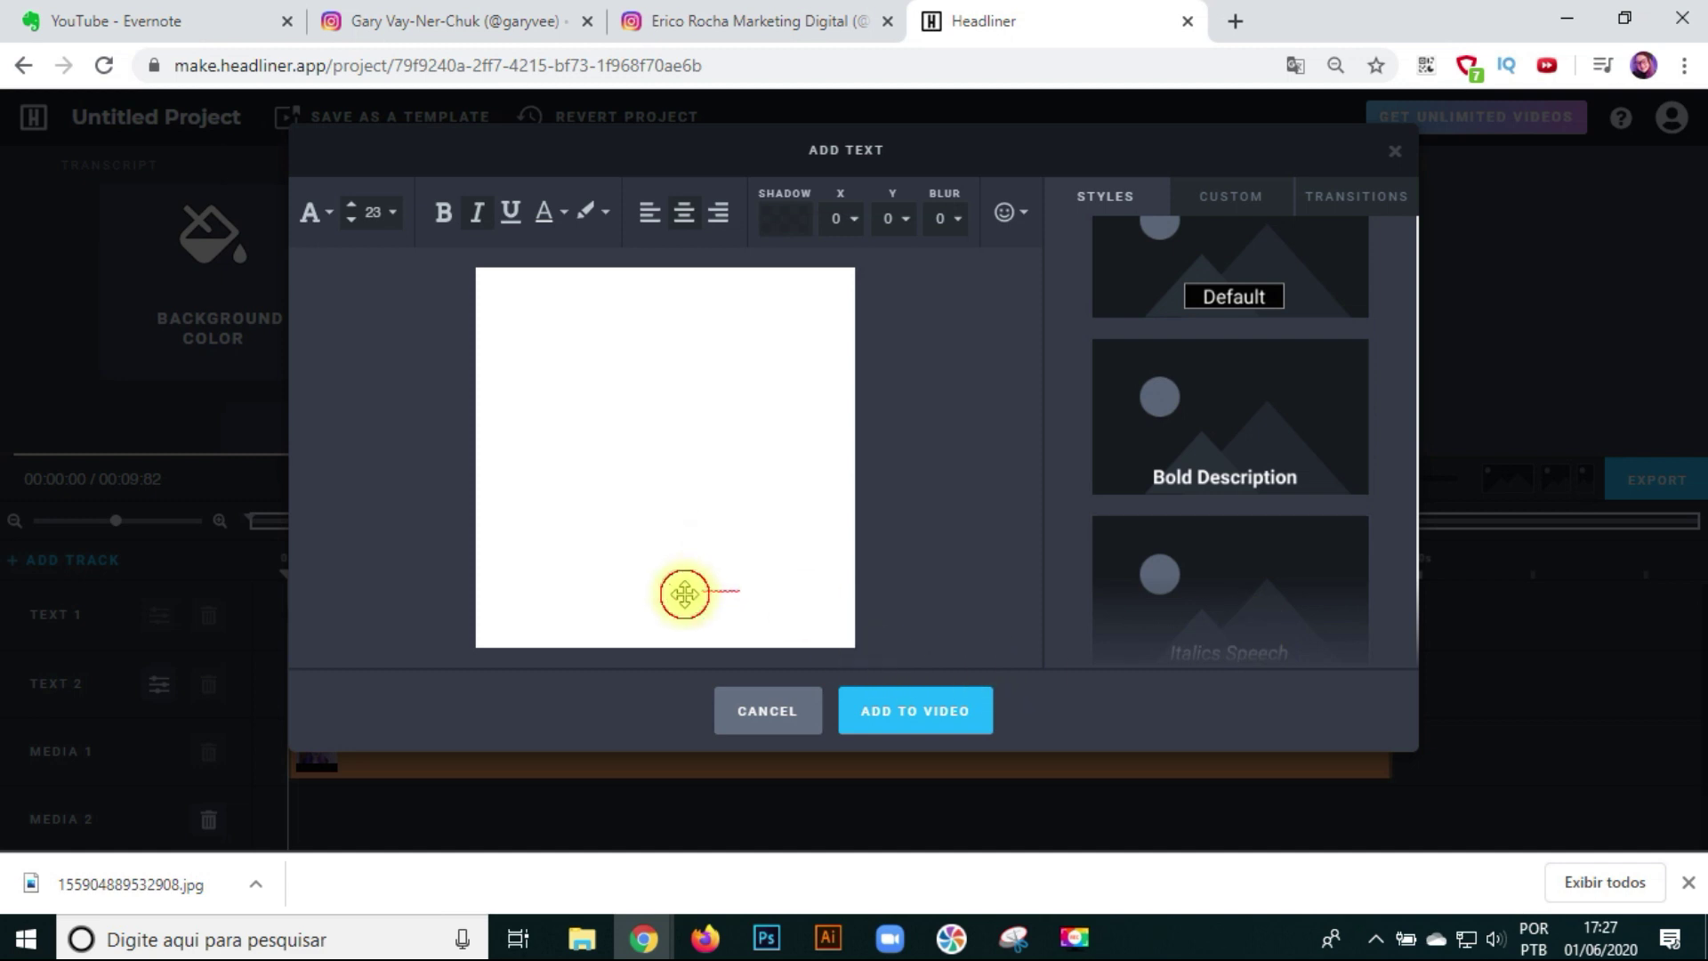
{"action": "double_click", "coordinate": [689, 594]}
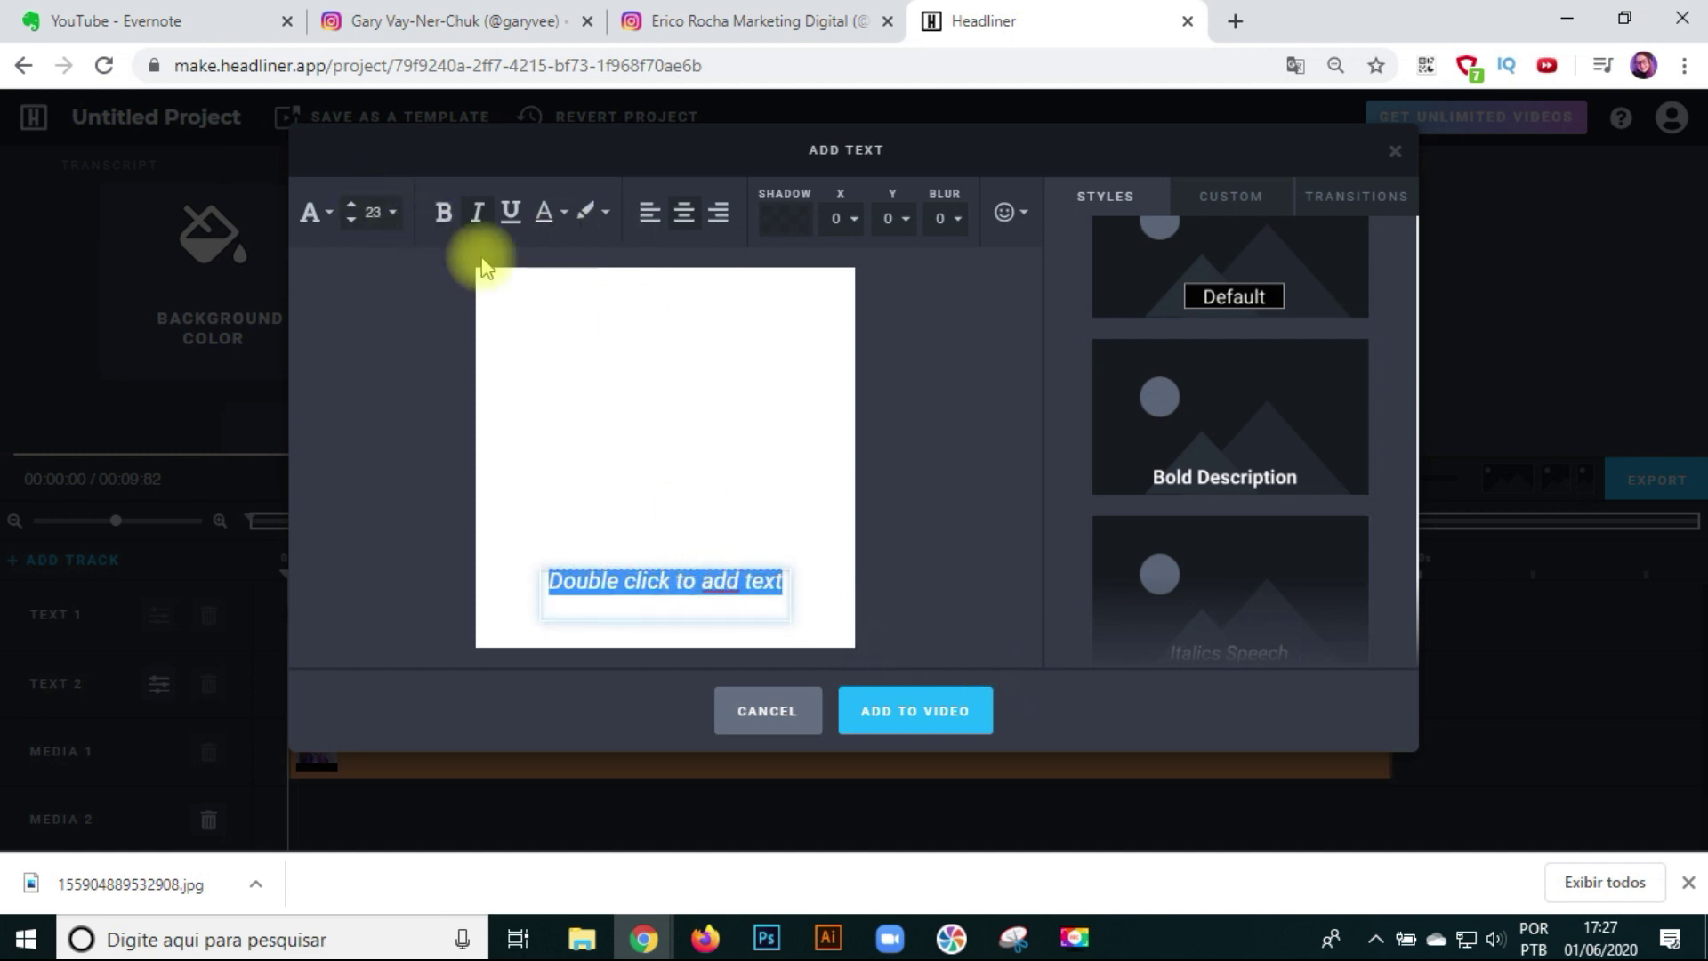
{"action": "left_click", "coordinate": [794, 219]}
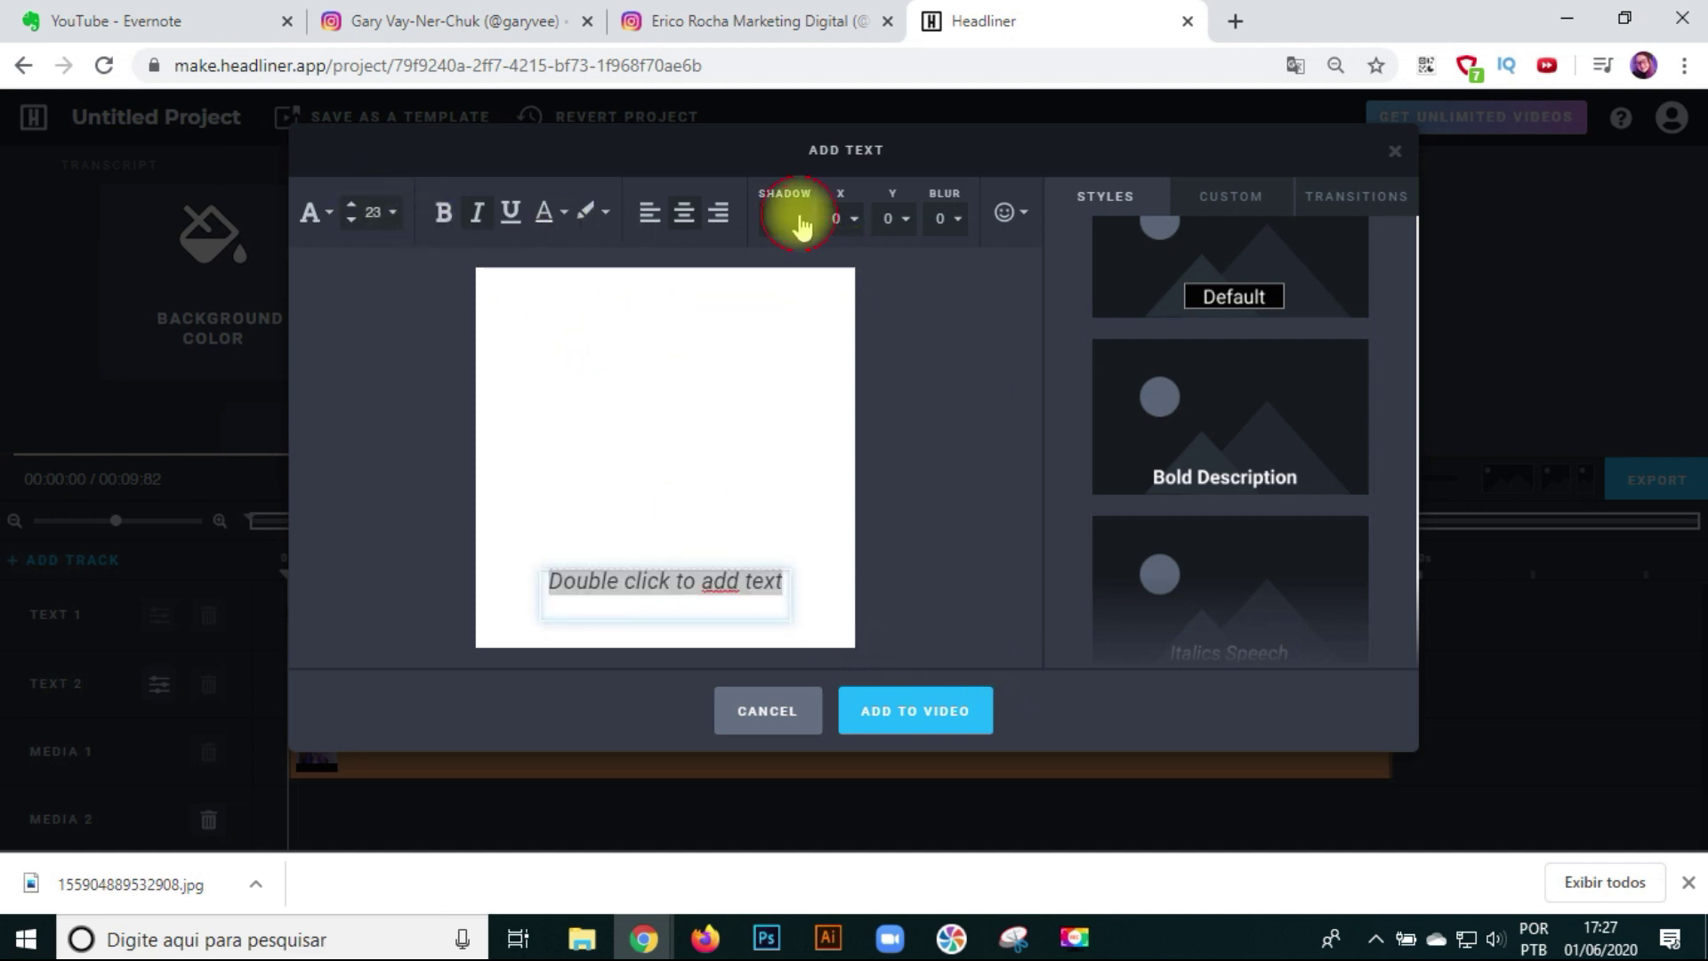
{"action": "left_click_drag", "start_coordinate": [773, 450], "coordinate": [959, 449]}
{"action": "left_click", "coordinate": [516, 573]}
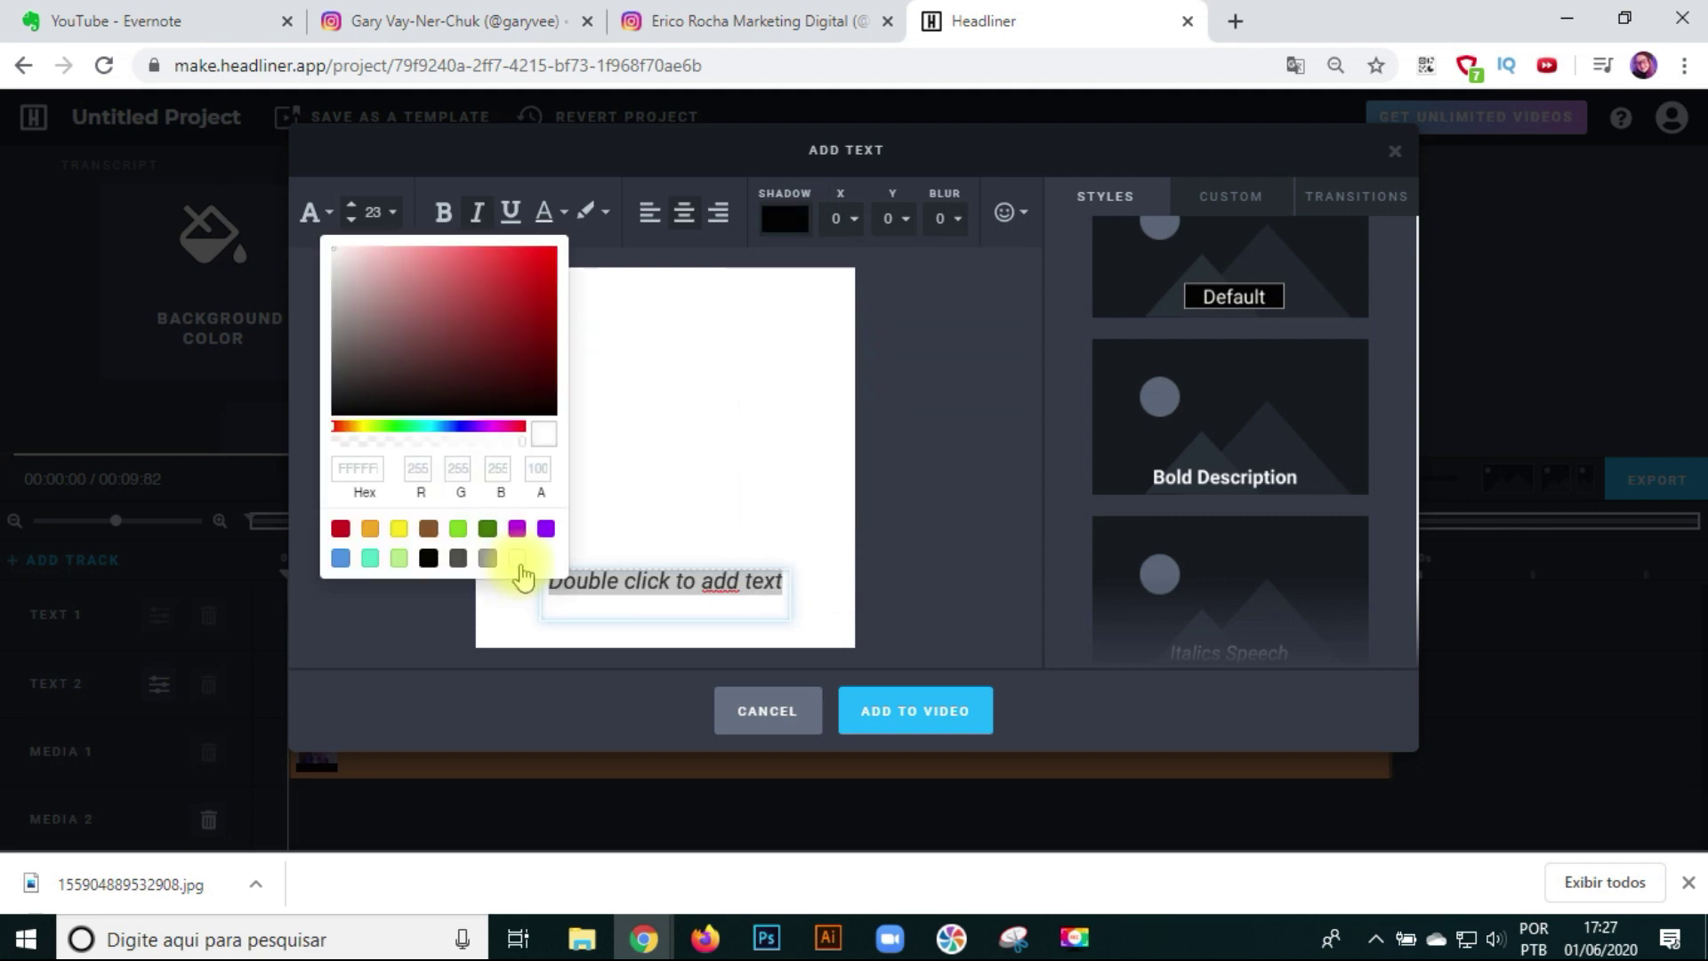
{"action": "left_click", "coordinate": [930, 711]}
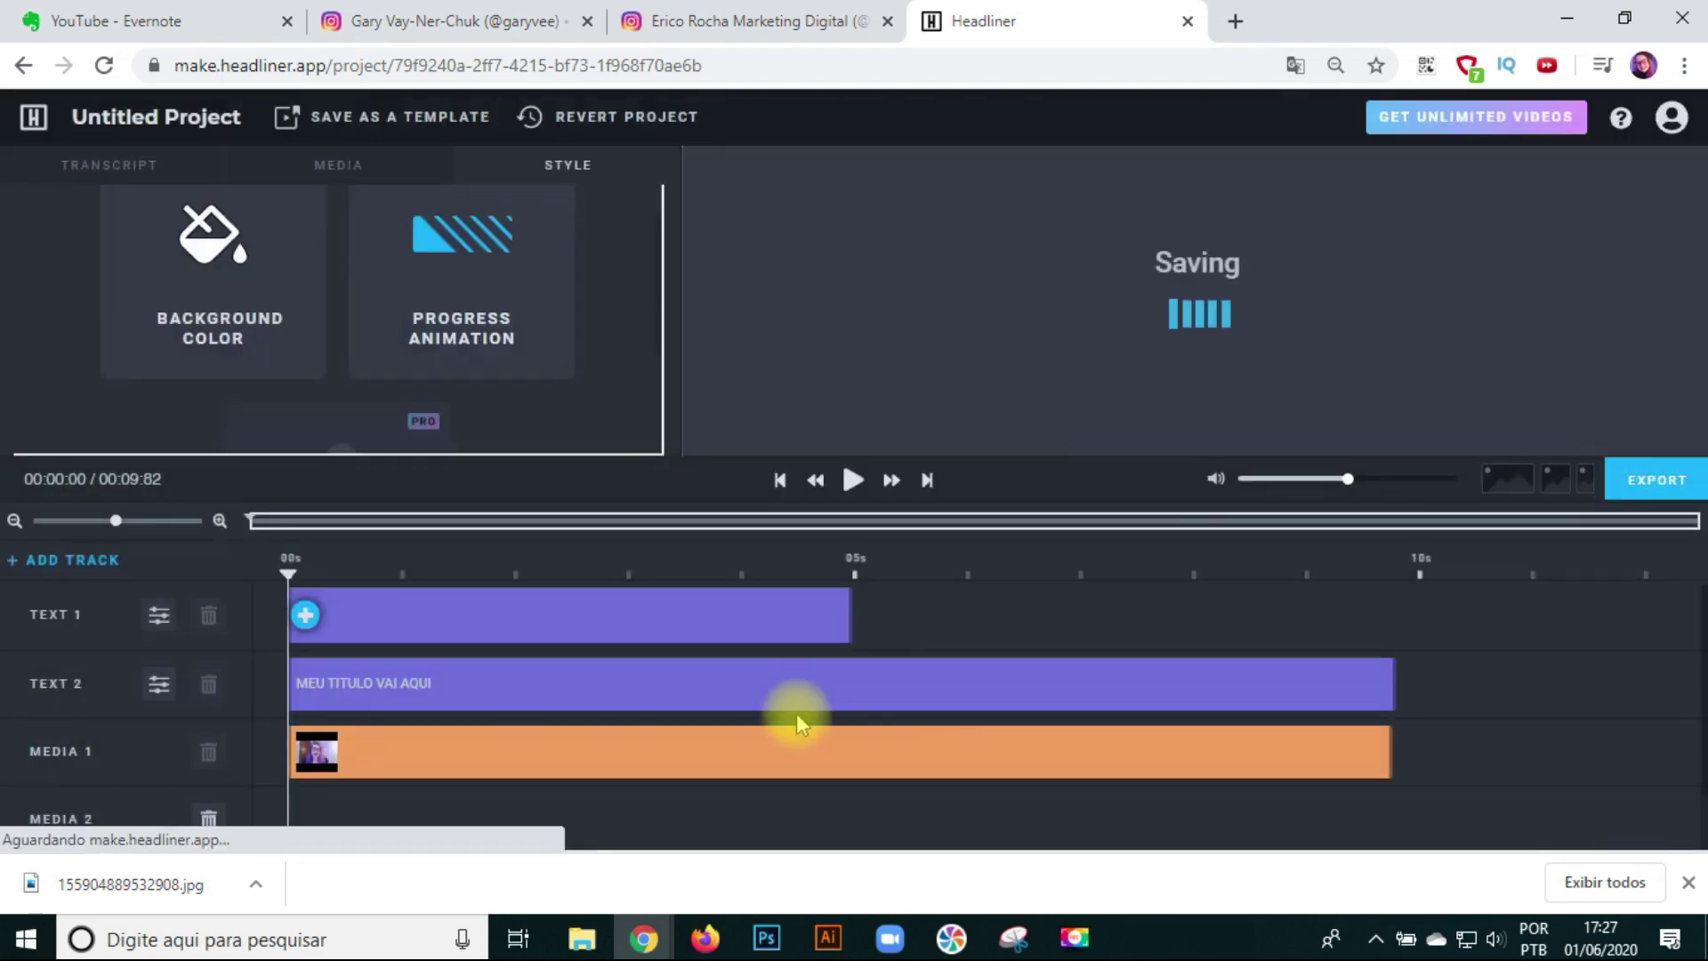
- Set the placeholder text's black shadow to X offset -4, Y offset 2 and blur 5
{"action": "key", "text": "space"}
{"action": "double_click", "coordinate": [477, 613]}
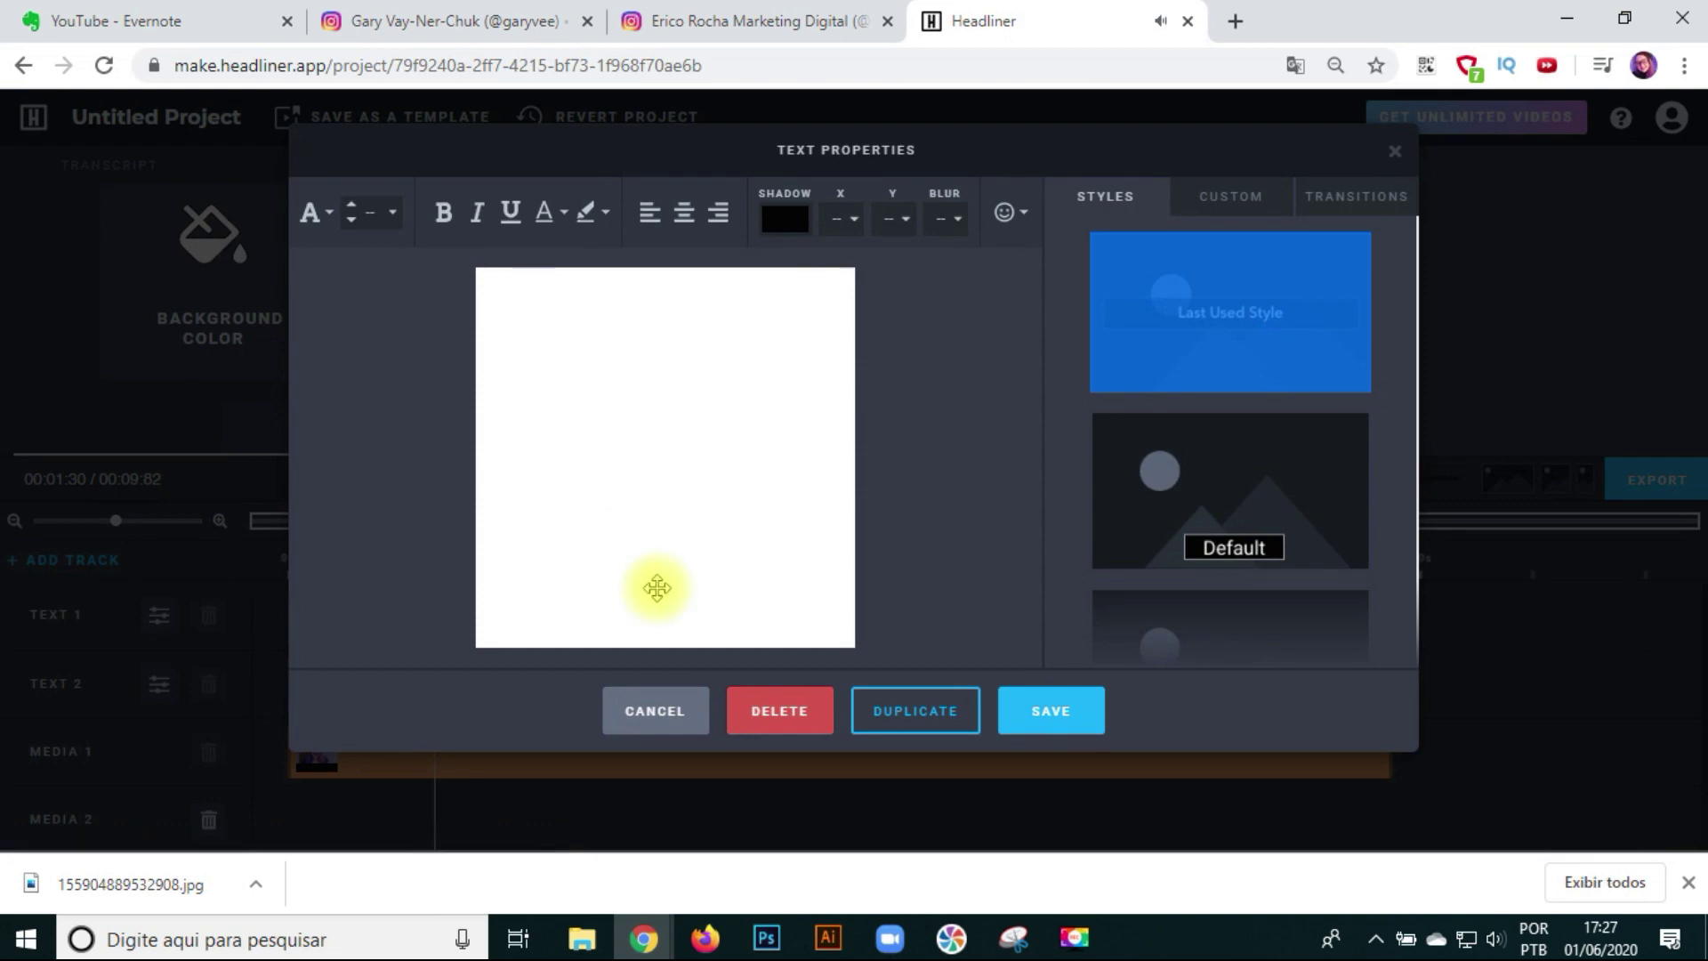
{"action": "left_click", "coordinate": [785, 220]}
{"action": "left_click", "coordinate": [843, 218]}
{"action": "left_click", "coordinate": [841, 273]}
{"action": "left_click", "coordinate": [892, 218]}
{"action": "left_click", "coordinate": [893, 327]}
{"action": "left_click", "coordinate": [893, 218]}
{"action": "left_click", "coordinate": [889, 429]}
{"action": "left_click", "coordinate": [945, 218]}
{"action": "left_click", "coordinate": [949, 374]}
- Replace the placeholder with "Meu texto legenda", save the text and play the video to check the caption
{"action": "left_click_drag", "start_coordinate": [783, 583], "coordinate": [522, 599]}
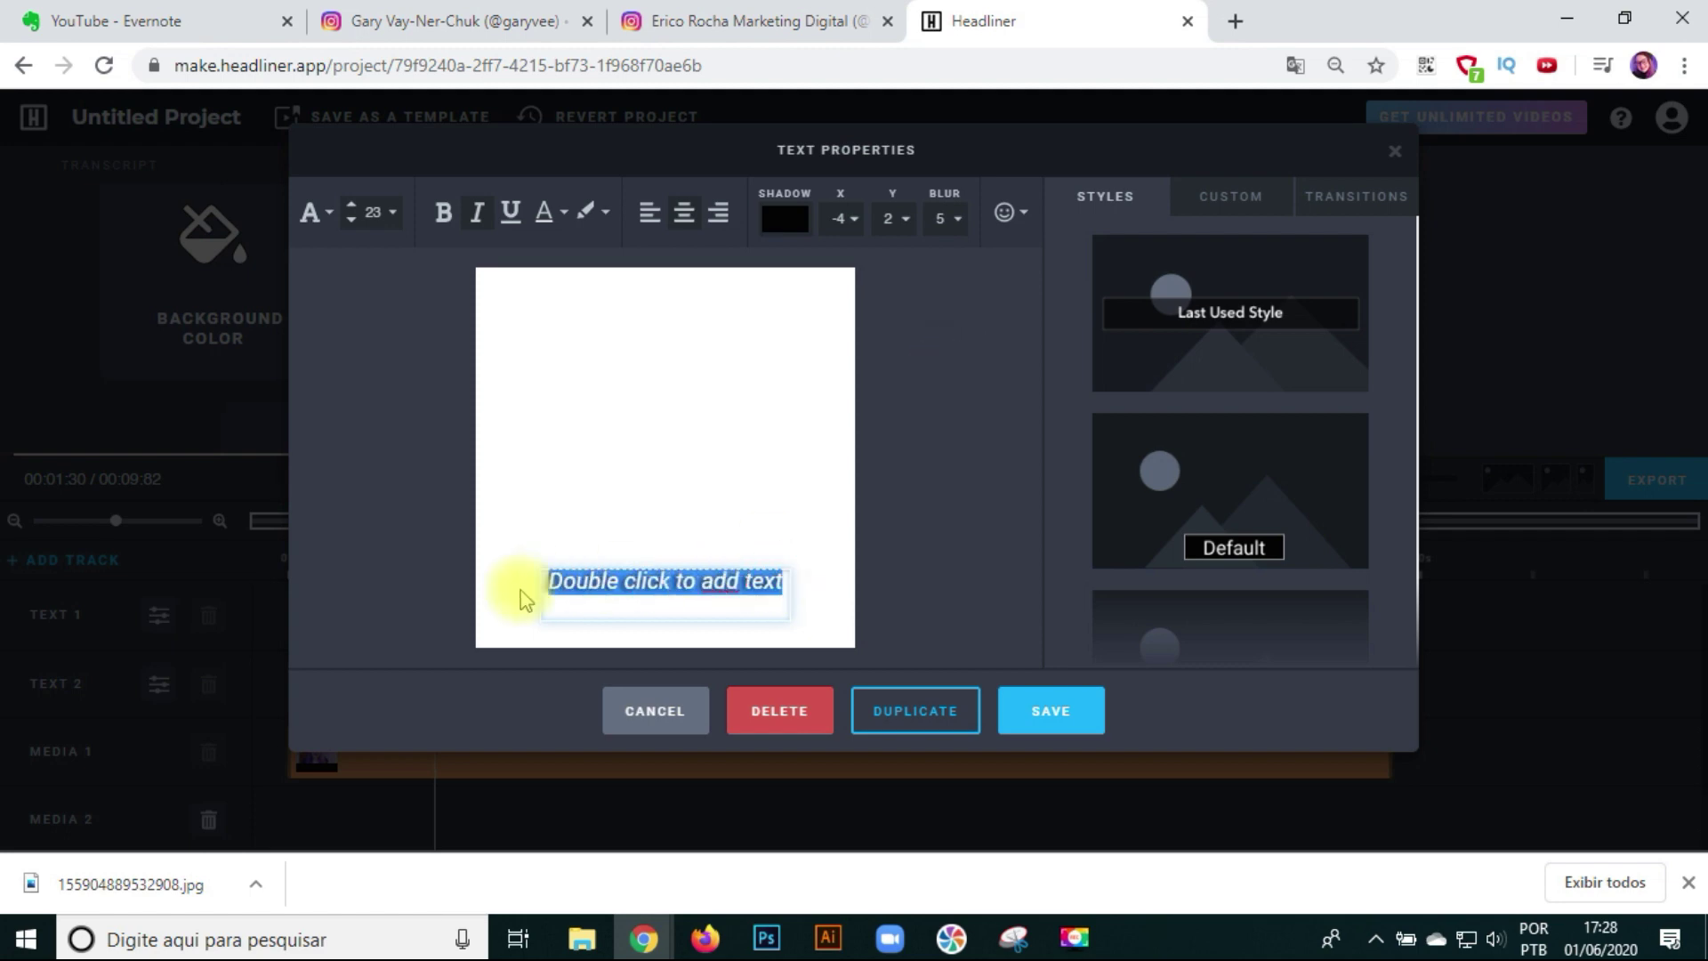
{"action": "key", "text": "BackSpace"}
{"action": "key", "text": "Caps_Lock"}
{"action": "type", "text": "Meu texto legenda"}
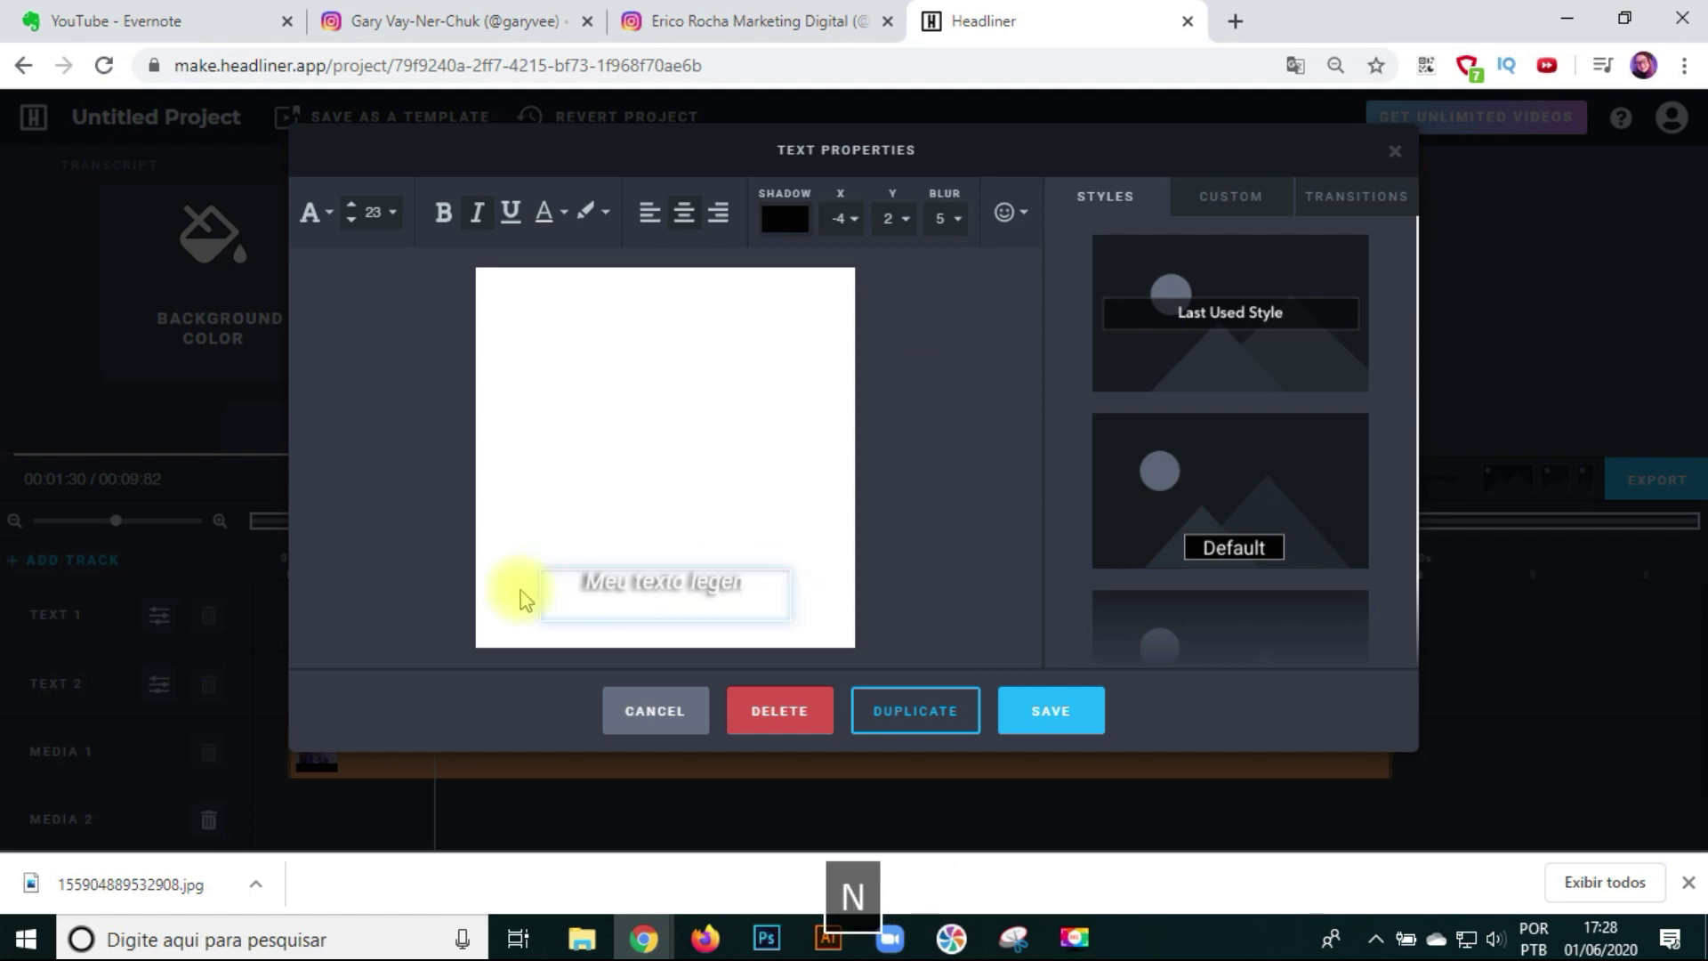
{"action": "left_click", "coordinate": [1050, 710]}
{"action": "key", "text": "space"}
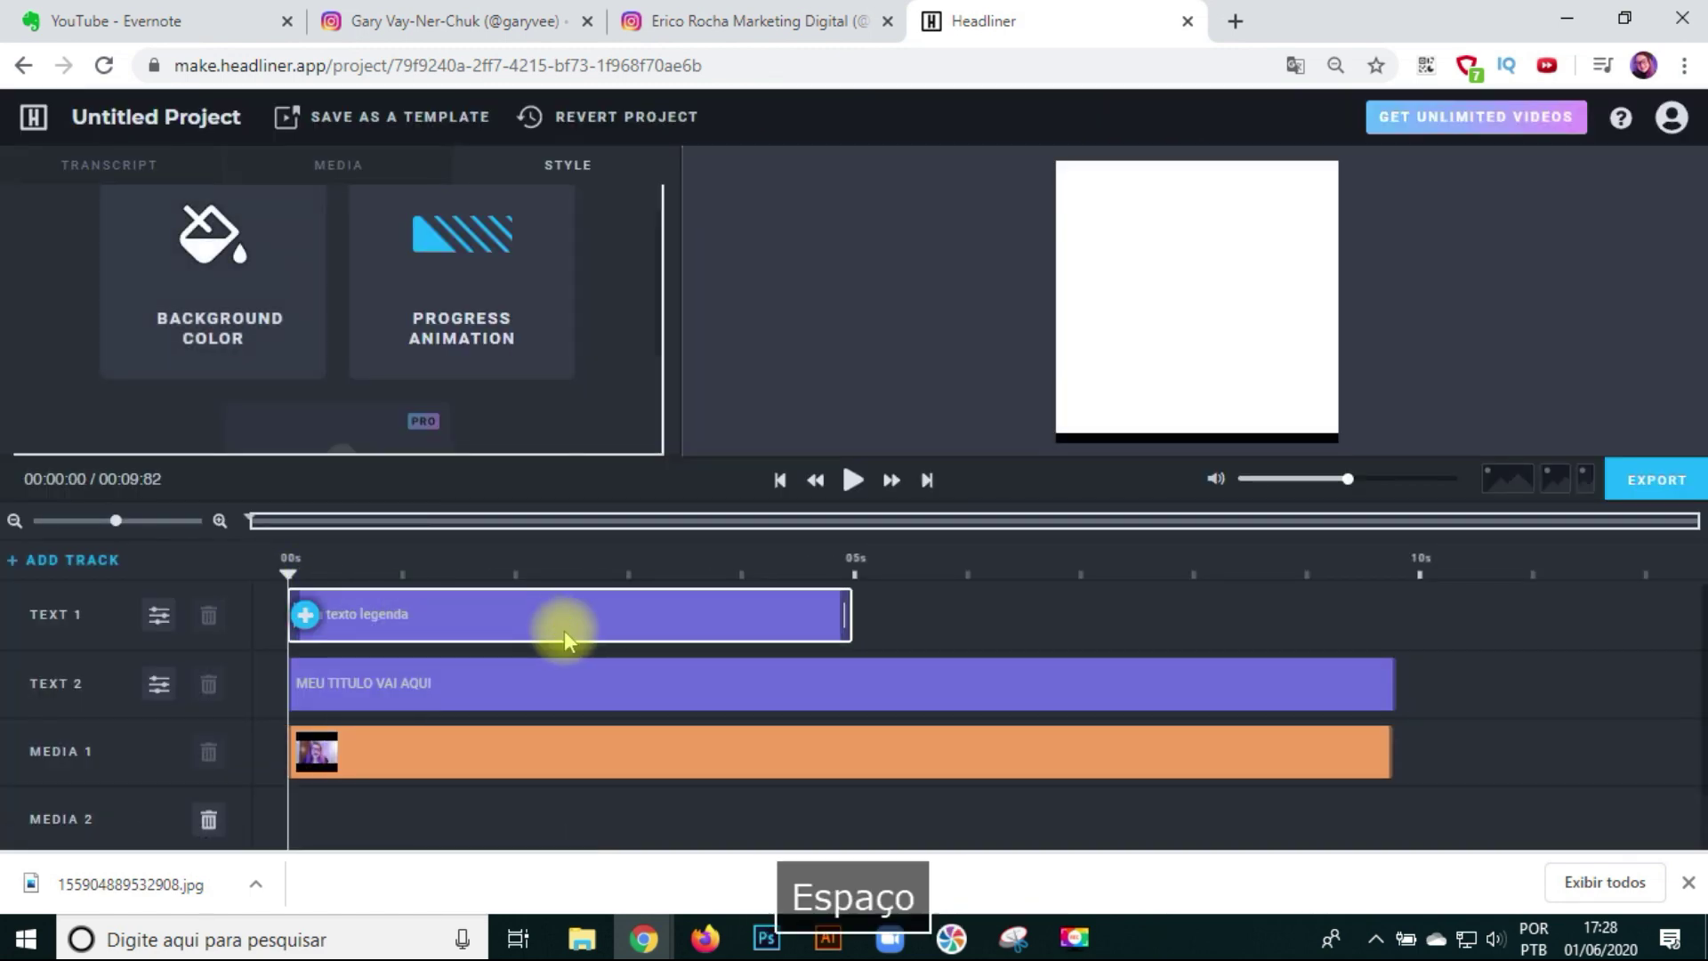
{"action": "key", "text": "space"}
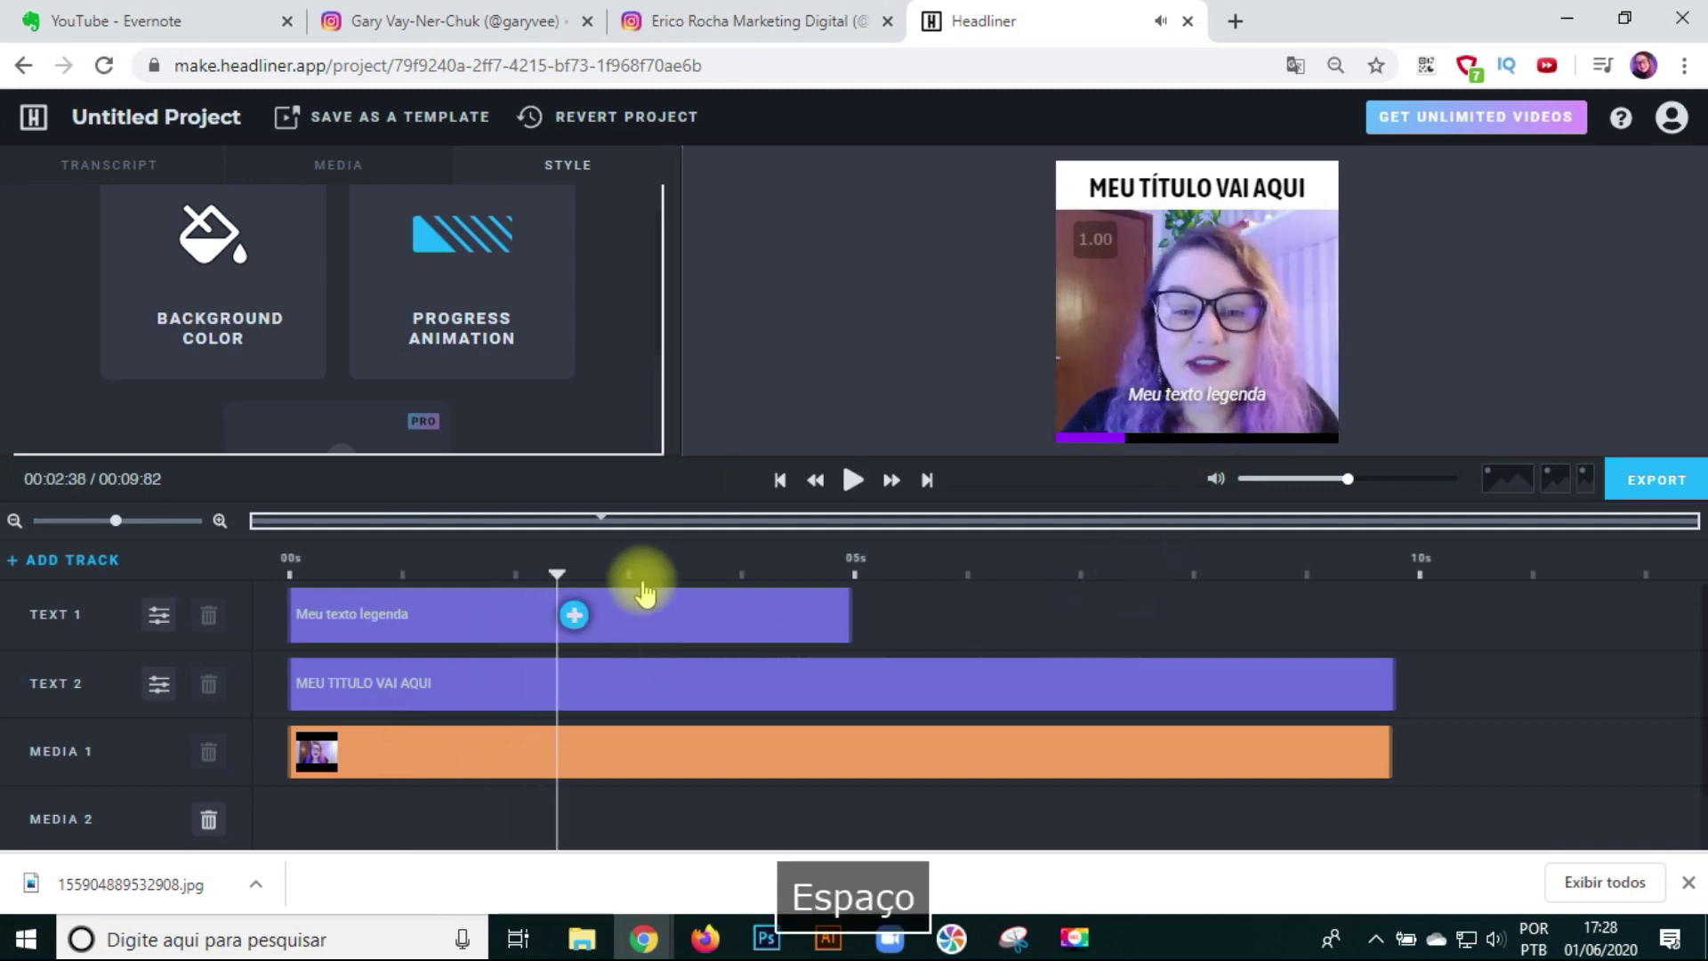
- Move the "Meu texto legenda" caption slightly lower near the picture's lower edge, save it and preview the result
{"action": "left_click", "coordinate": [1186, 399]}
{"action": "key", "text": "space"}
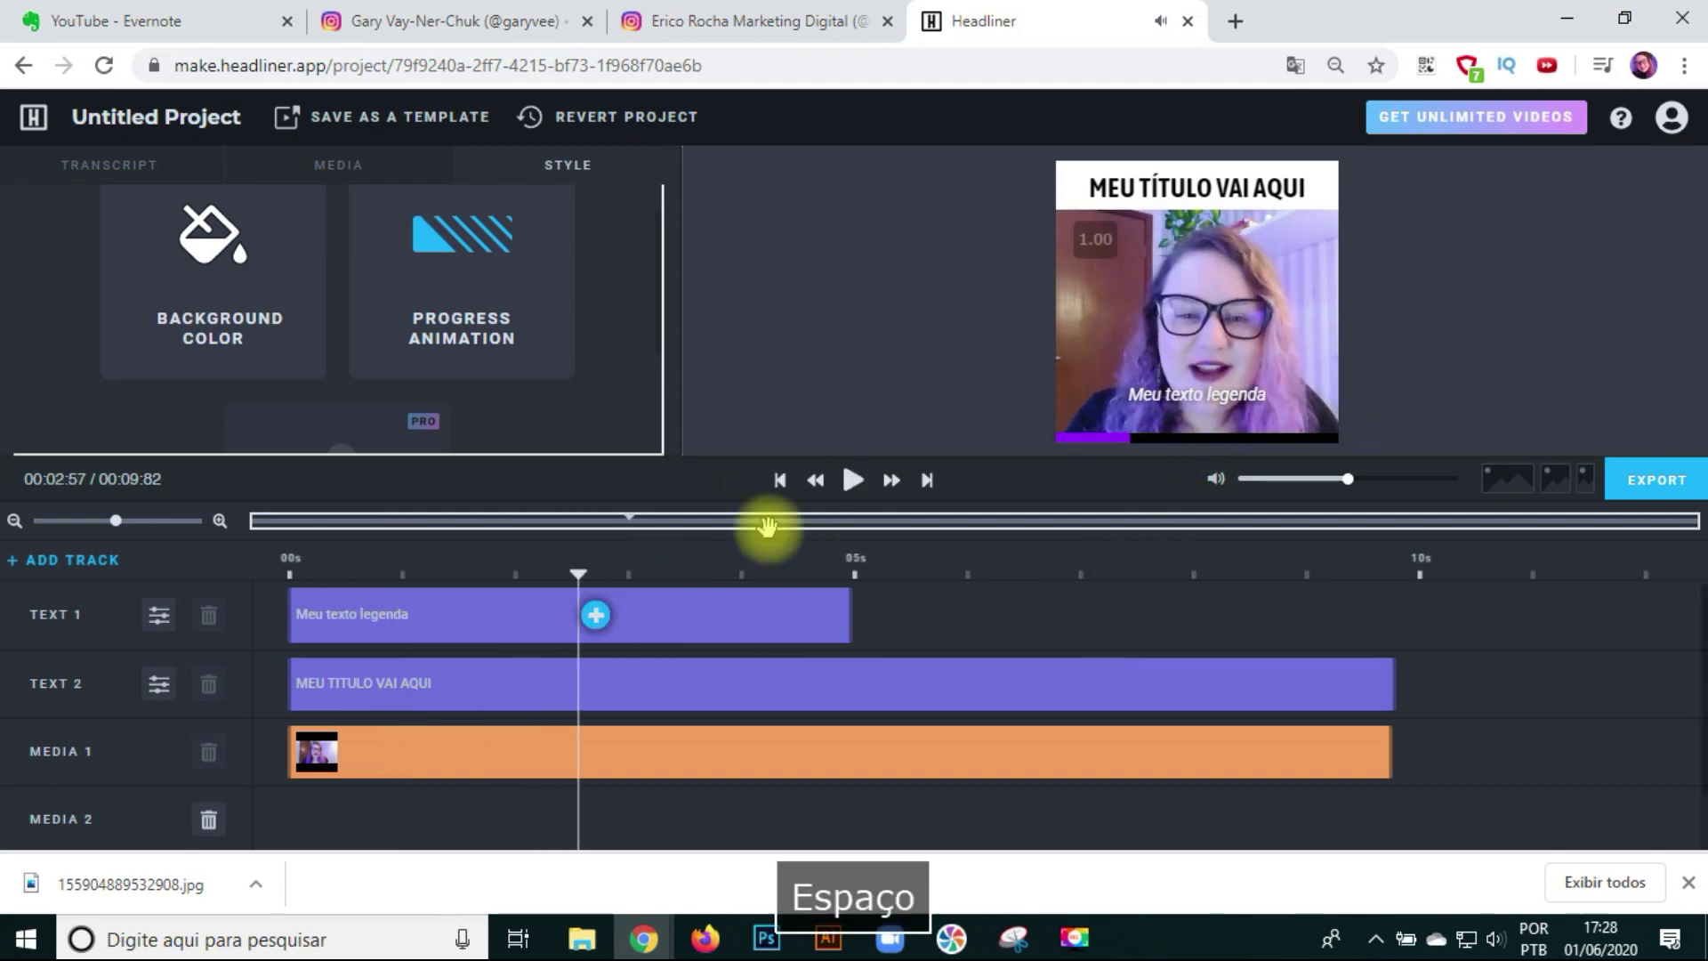
{"action": "left_click", "coordinate": [671, 622]}
{"action": "left_click_drag", "start_coordinate": [657, 580], "coordinate": [670, 590]}
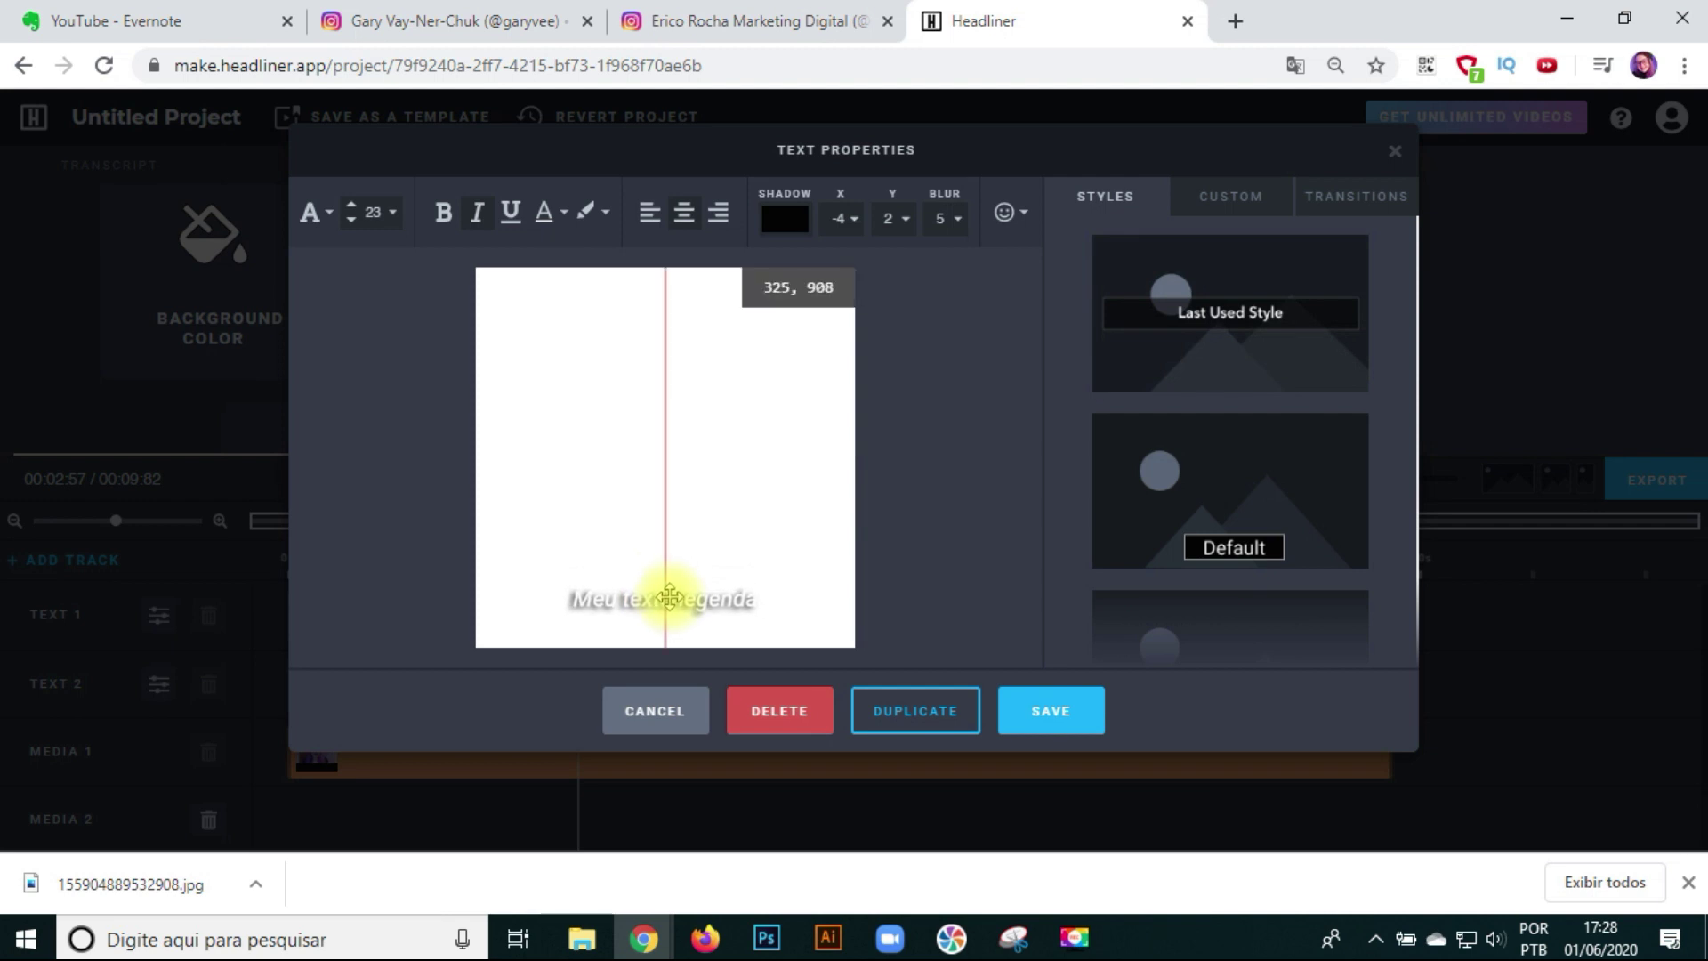
{"action": "left_click", "coordinate": [1014, 708]}
{"action": "left_click_drag", "start_coordinate": [572, 574], "coordinate": [374, 574]}
{"action": "key", "text": "space"}
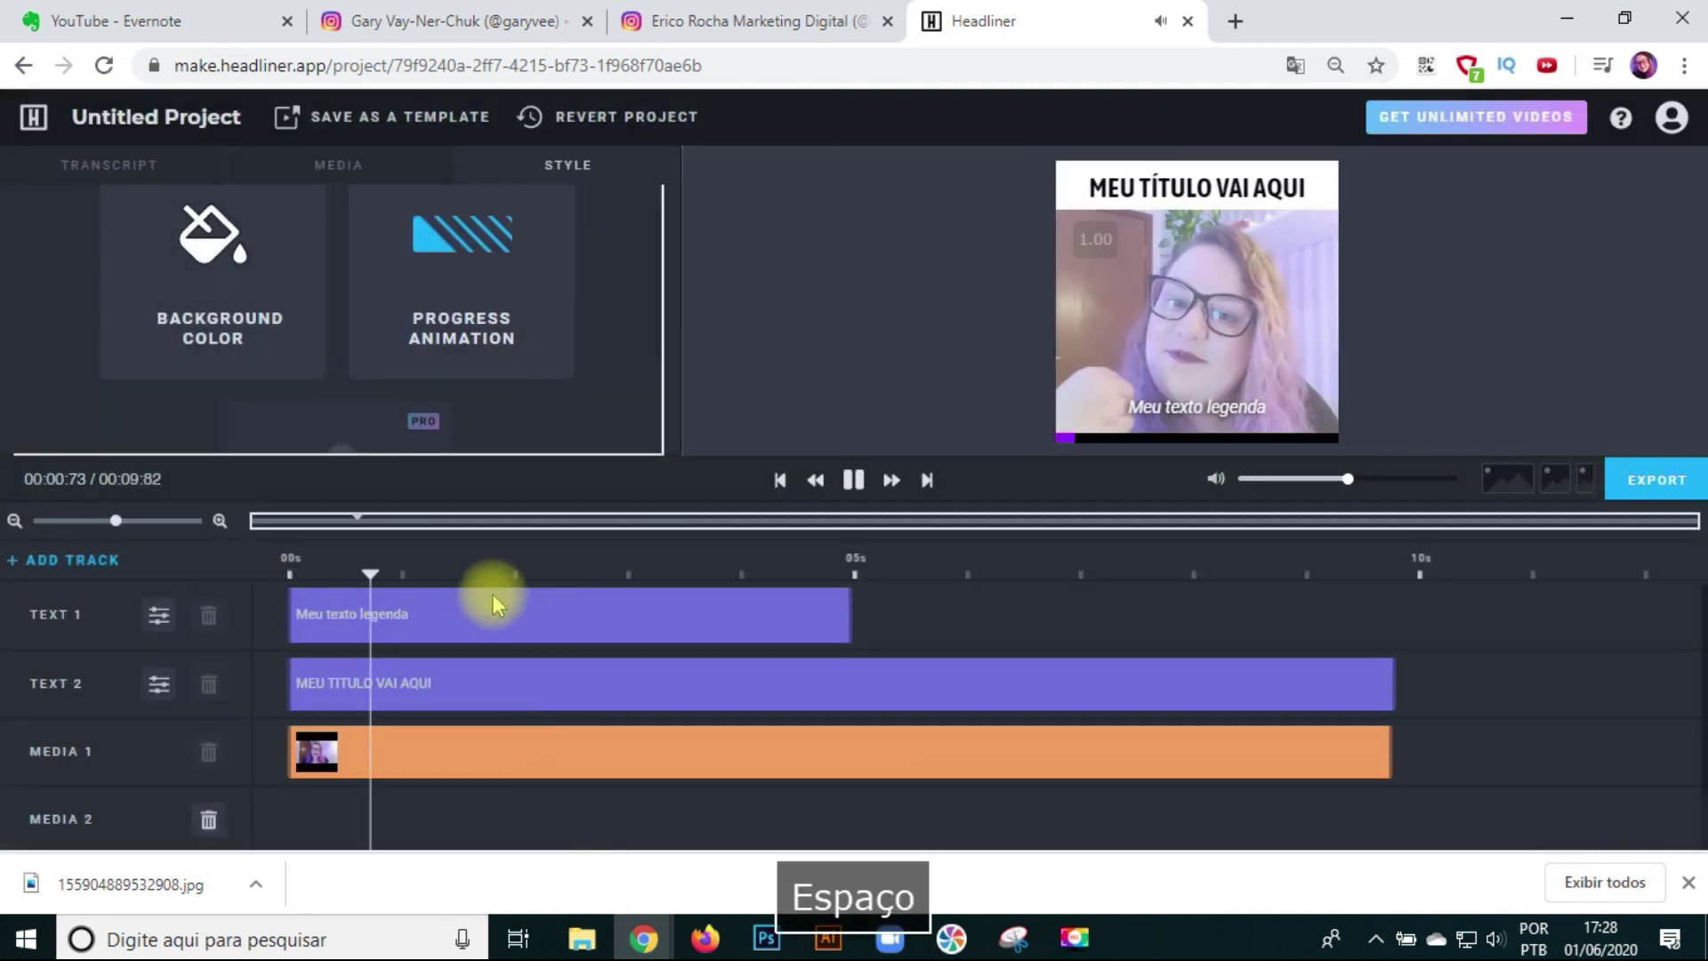
- Shorten the "Meu texto legenda" clip to about 1.5 seconds and duplicate it on the Text 1 track
{"action": "left_click", "coordinate": [825, 625]}
{"action": "key", "text": "space"}
{"action": "left_click_drag", "start_coordinate": [845, 621], "coordinate": [456, 616]}
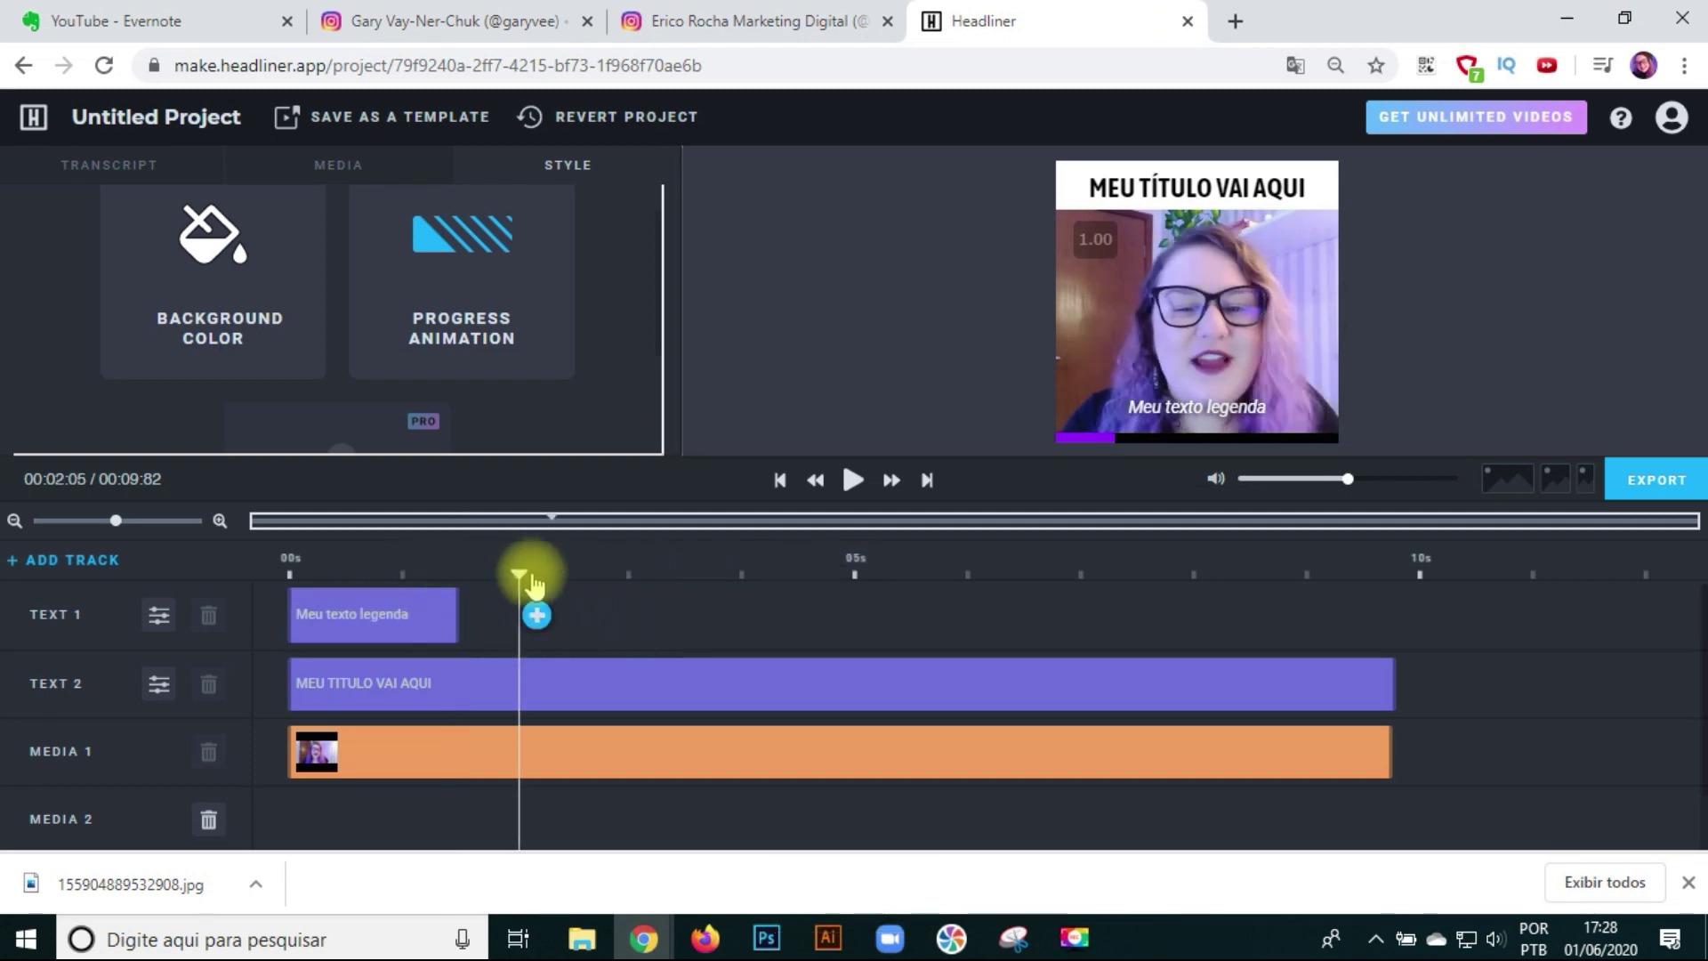
{"action": "left_click_drag", "start_coordinate": [519, 574], "coordinate": [425, 583]}
{"action": "left_click", "coordinate": [401, 617]}
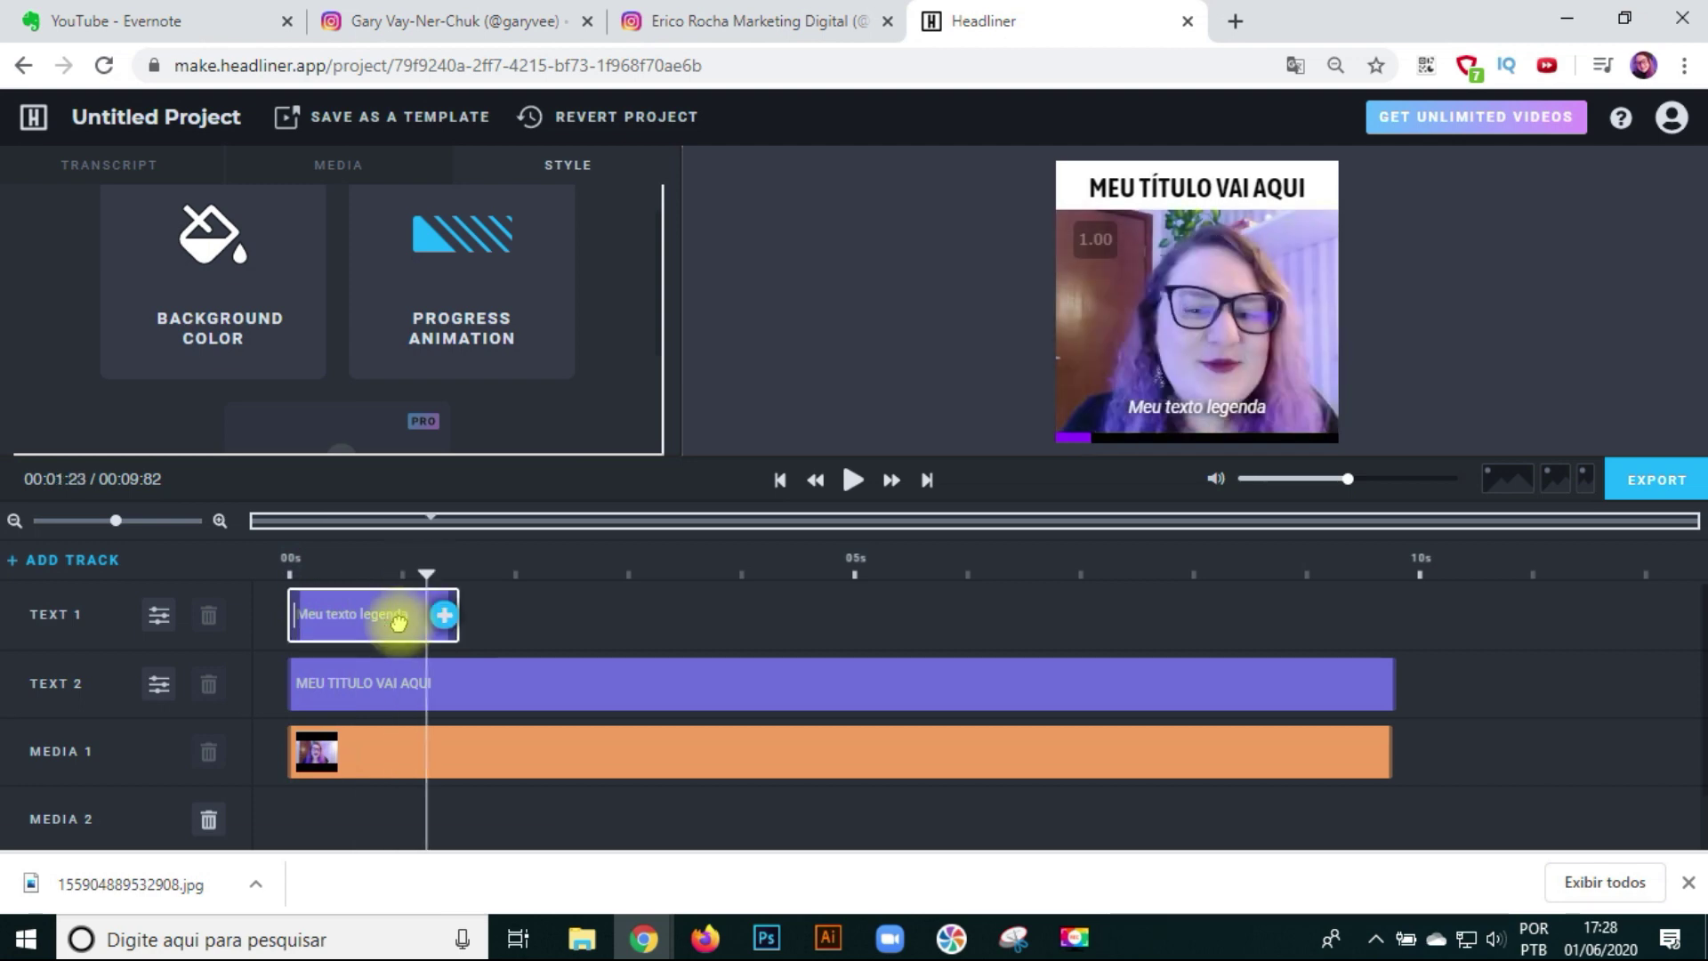
{"action": "left_click", "coordinate": [398, 621]}
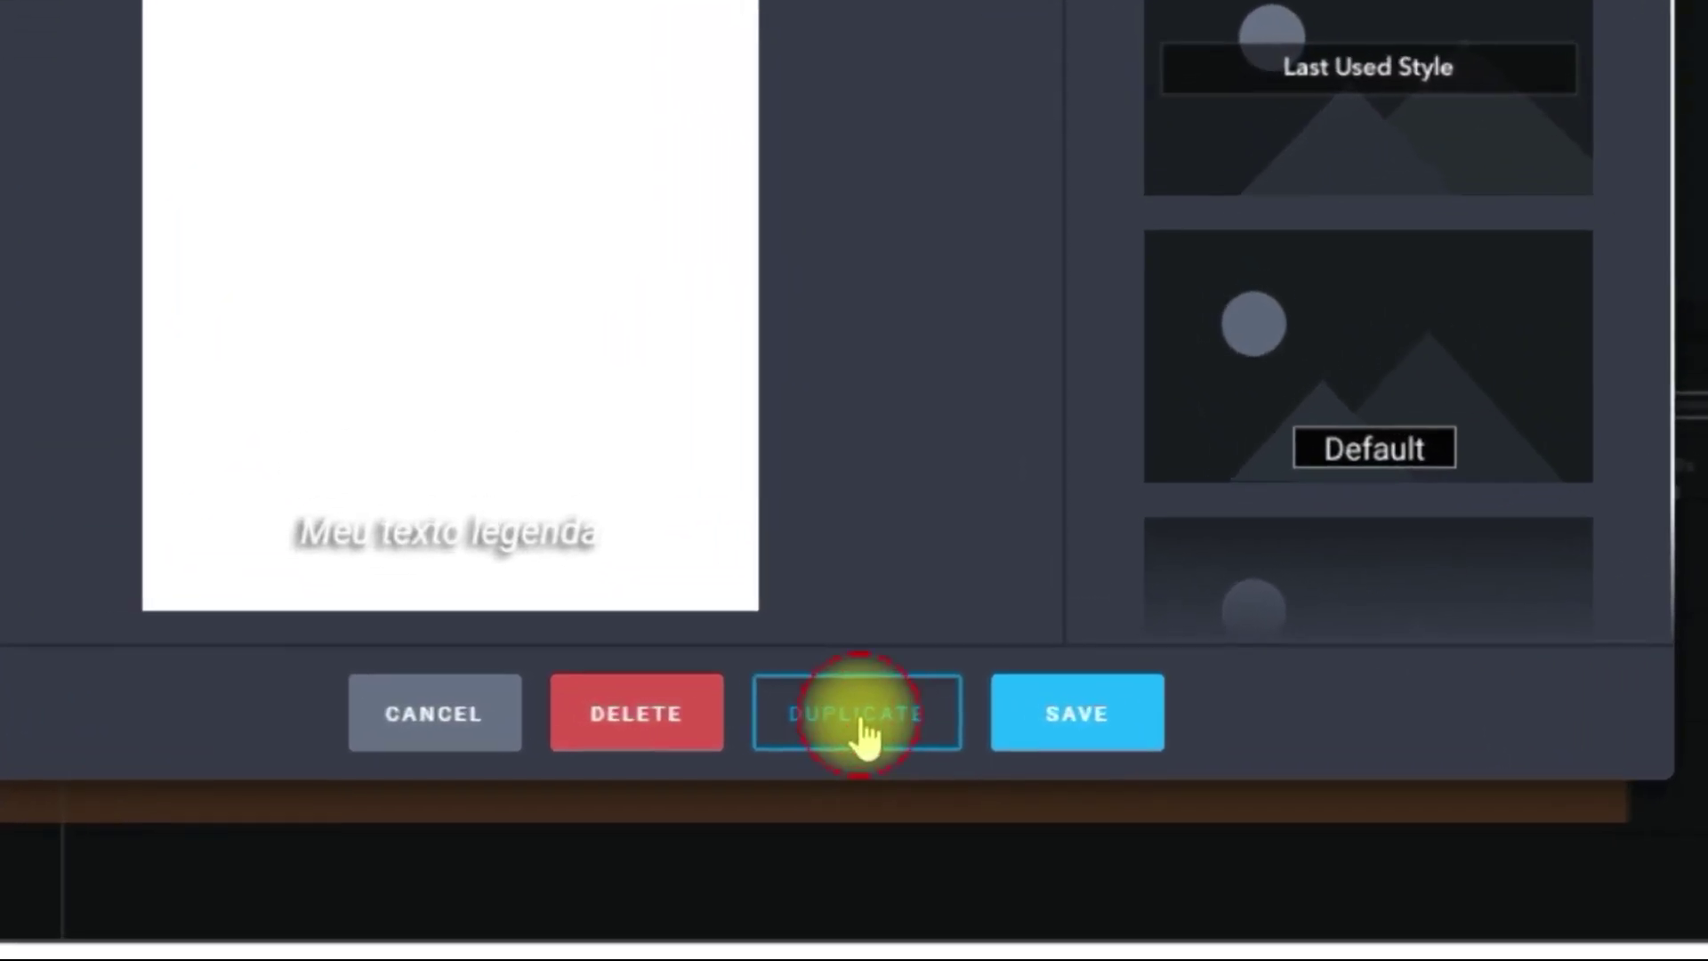
{"action": "left_click", "coordinate": [888, 725]}
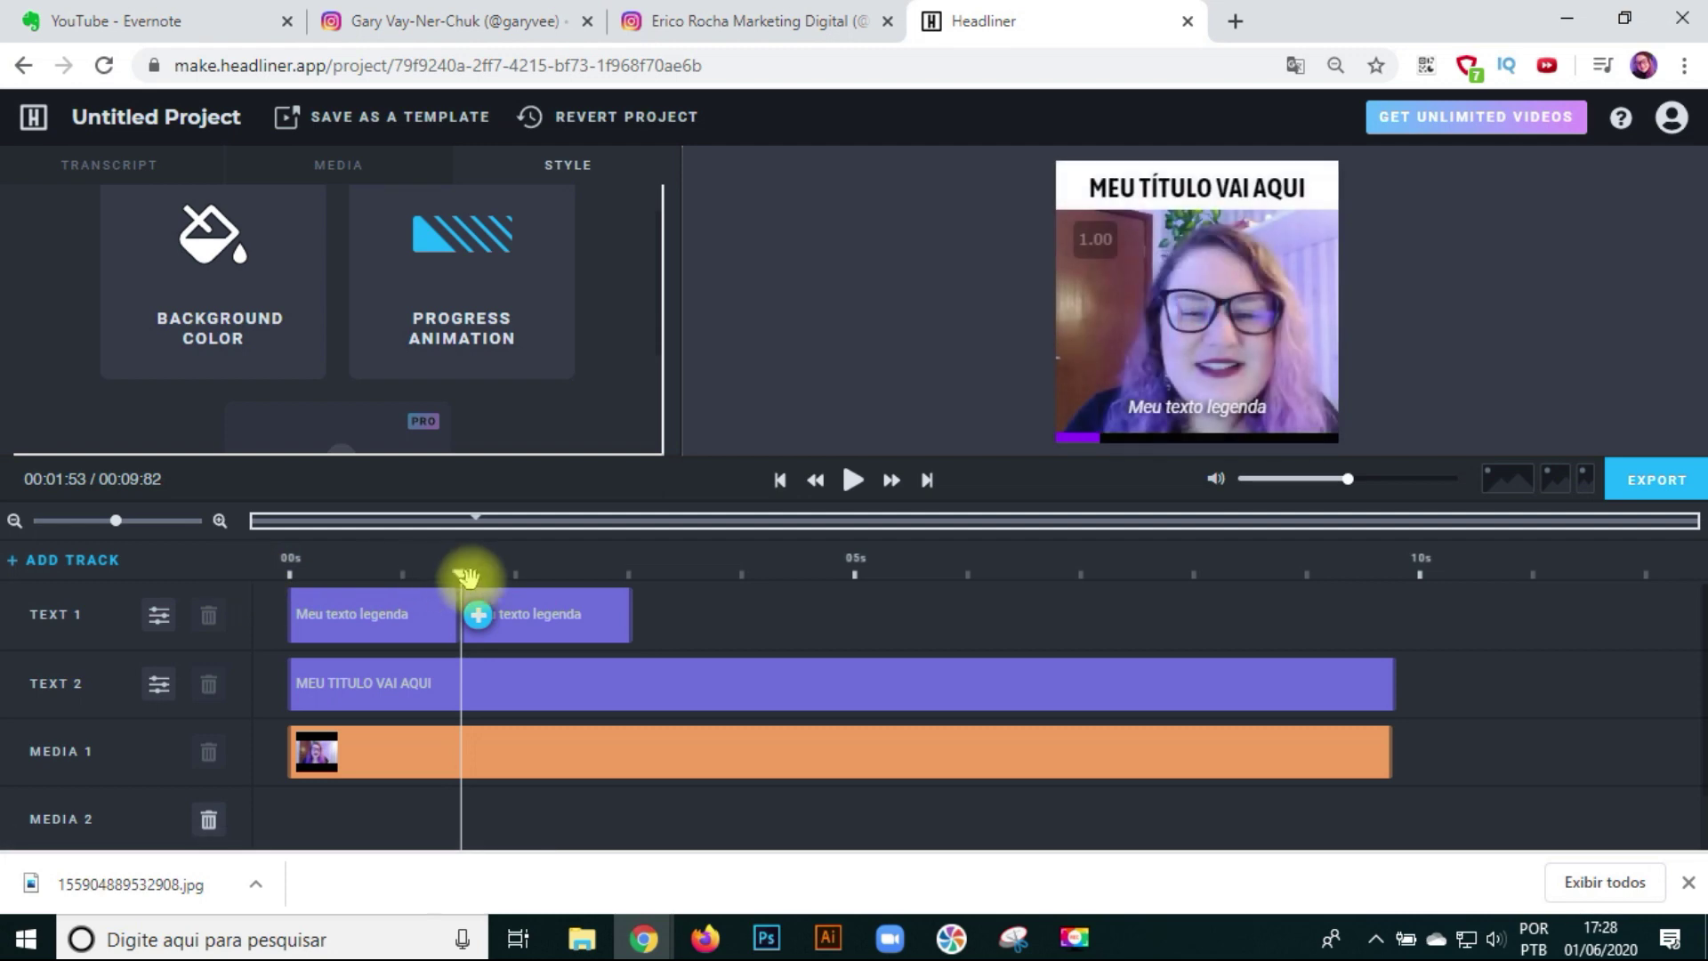
- Change the duplicated caption's text to "Segunda fala", save it and play the video to check it
{"action": "key", "text": "space"}
{"action": "left_click", "coordinate": [520, 639]}
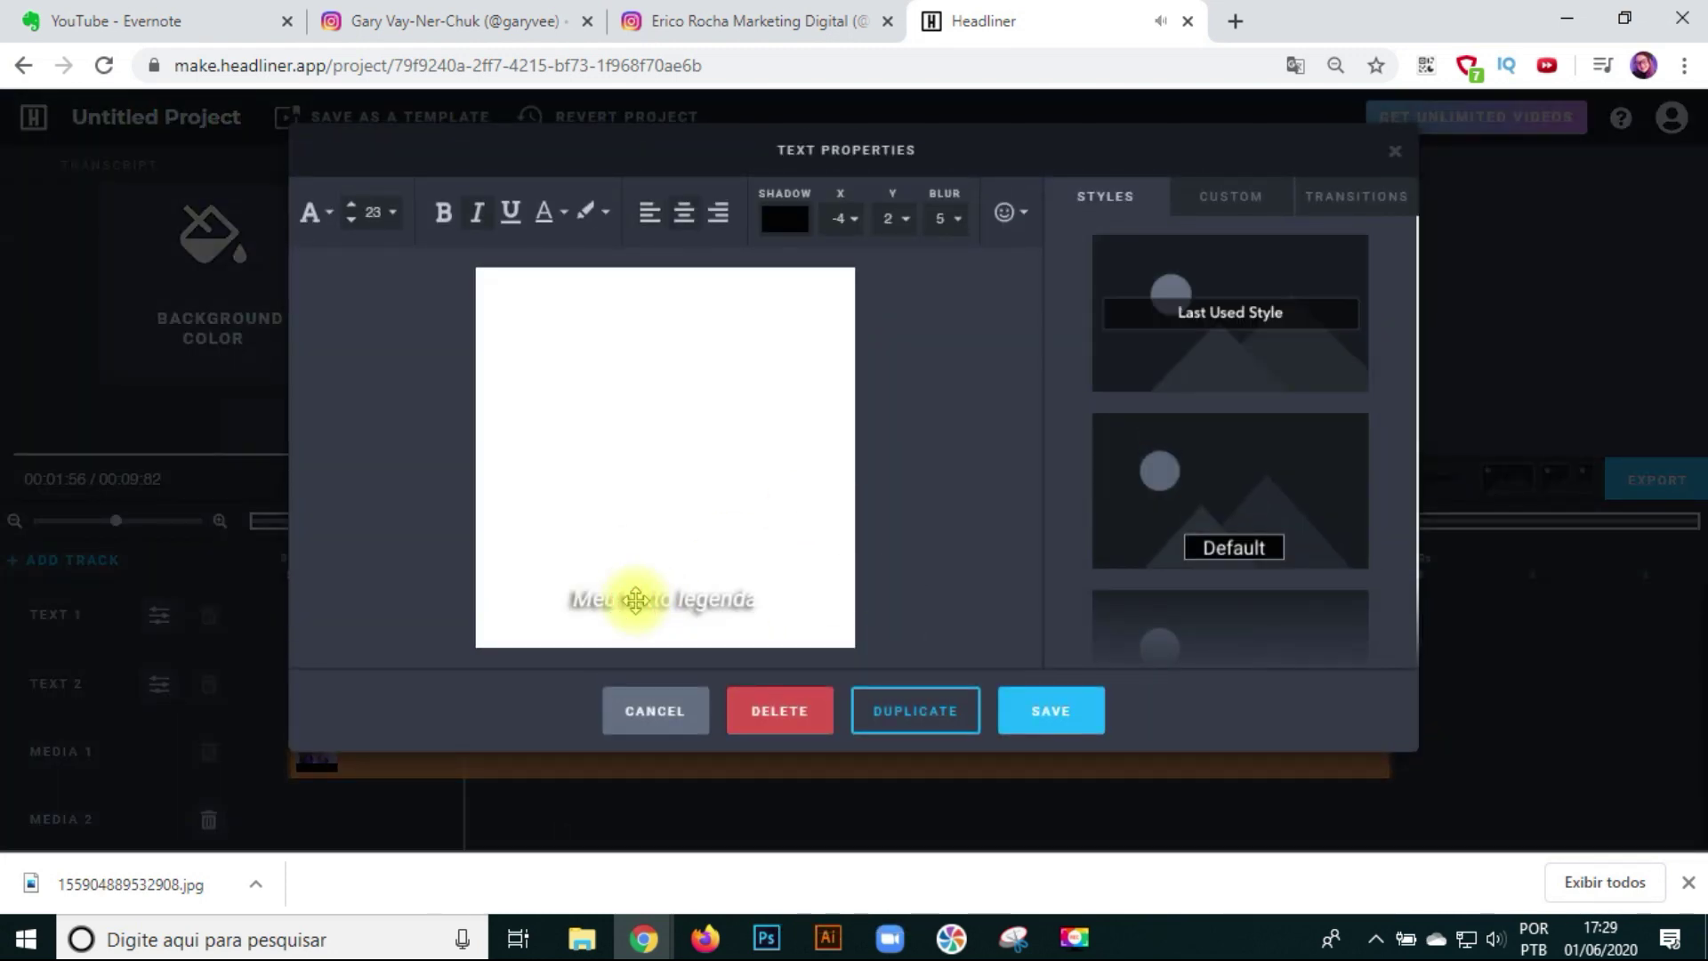
{"action": "left_click", "coordinate": [636, 599]}
{"action": "key", "text": "ctrl+a"}
{"action": "type", "text": "Segund"}
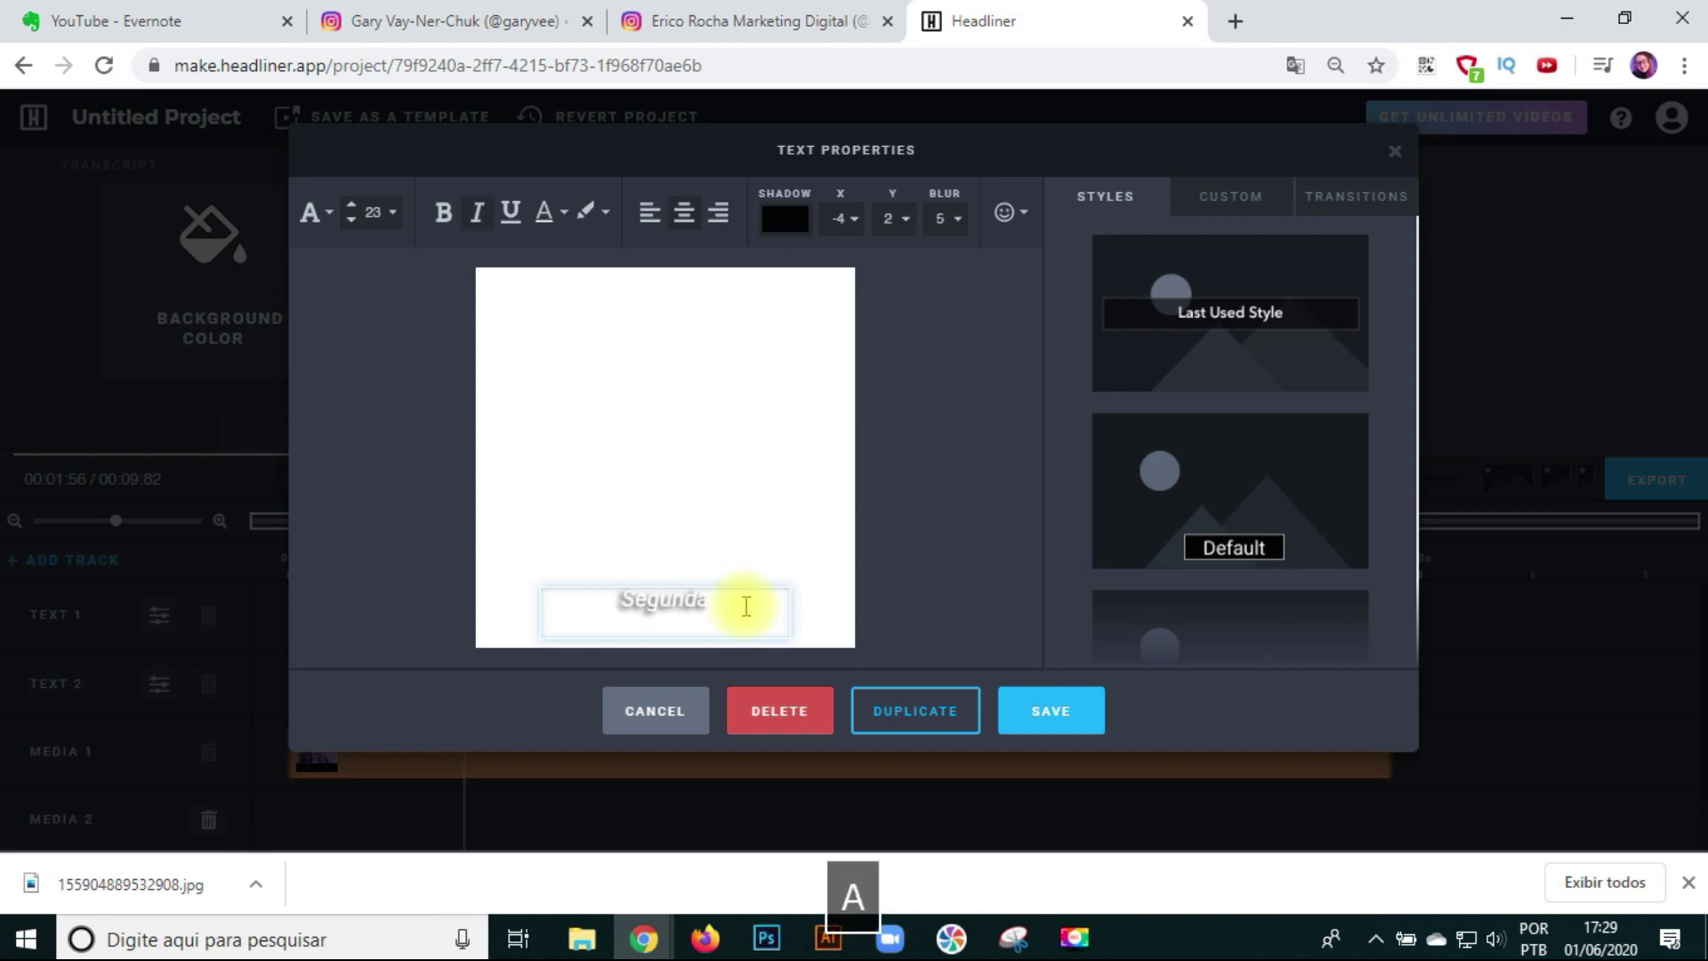
{"action": "left_click", "coordinate": [1039, 709]}
{"action": "key", "text": "space"}
{"action": "key", "text": "space"}
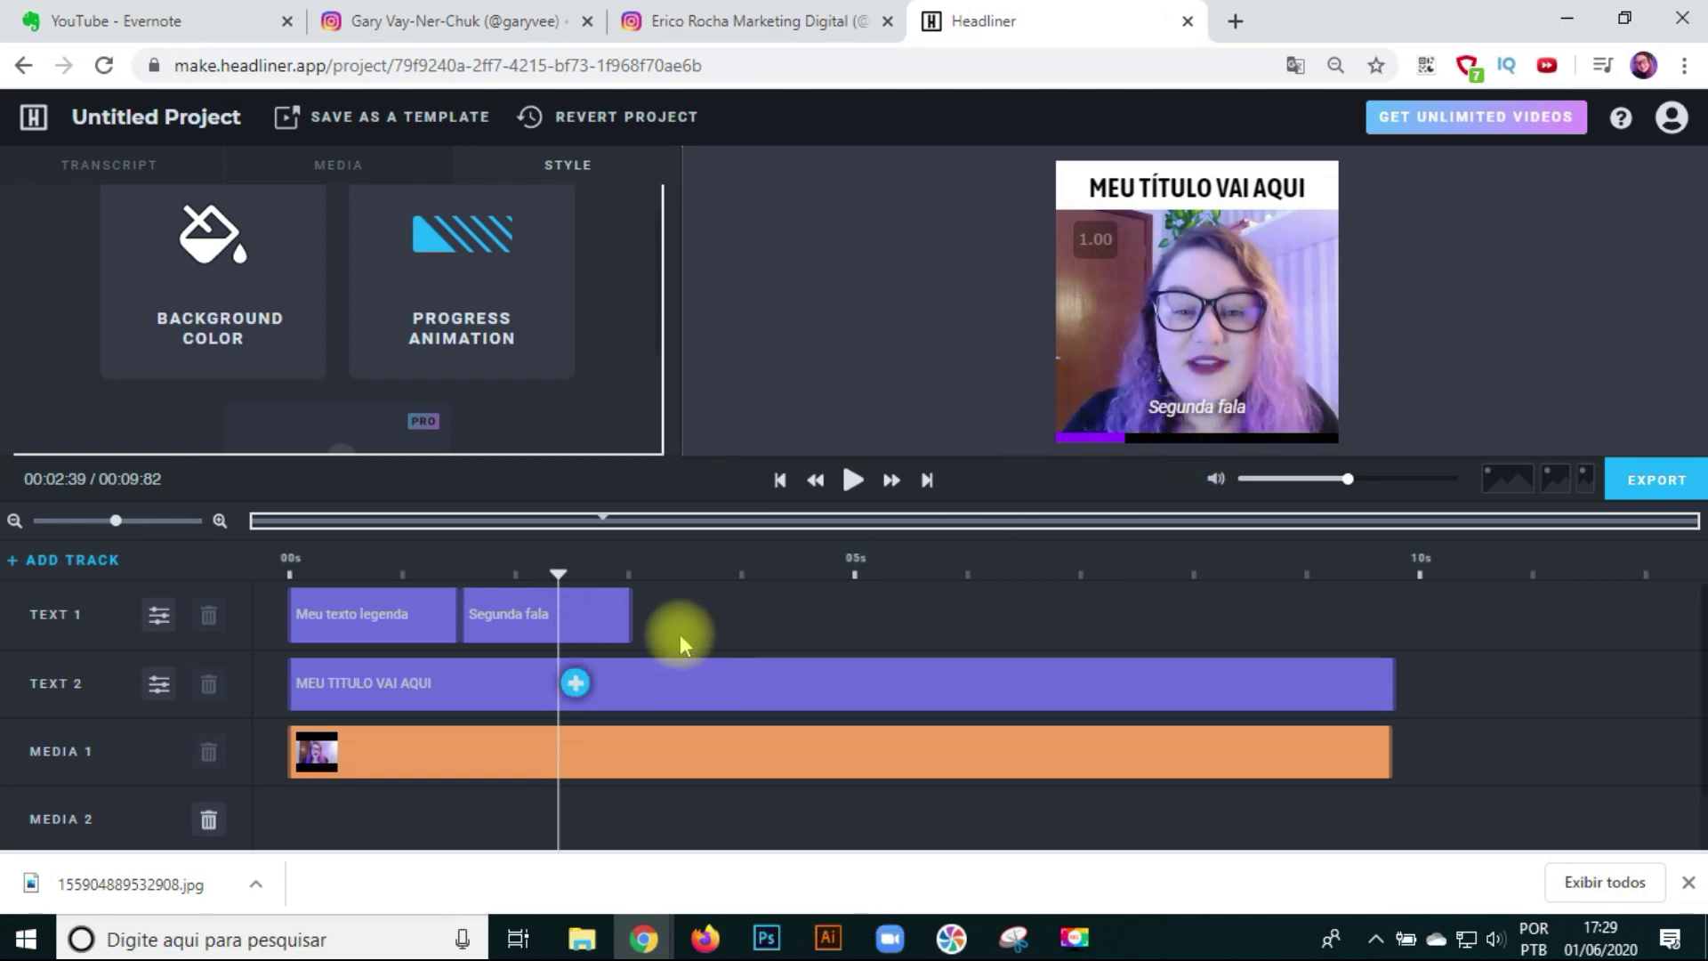
- Scrub through the timeline to review the timing of the captions, title and video clip
{"action": "left_click", "coordinate": [674, 701]}
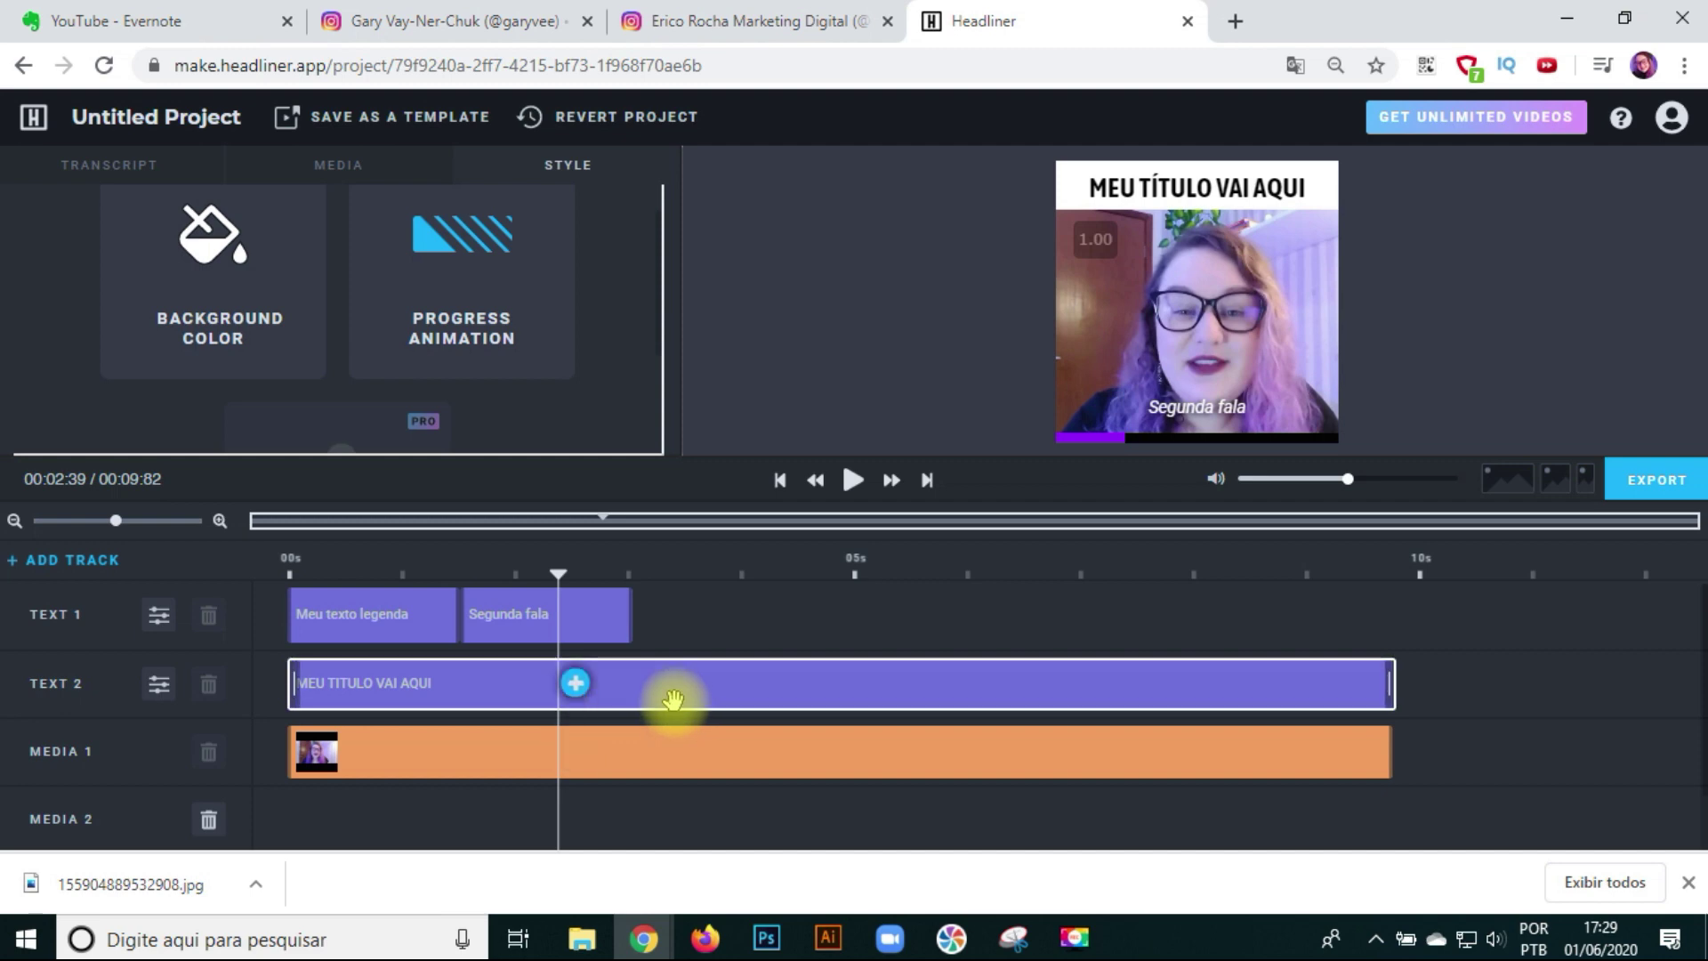
{"action": "left_click", "coordinate": [1359, 734]}
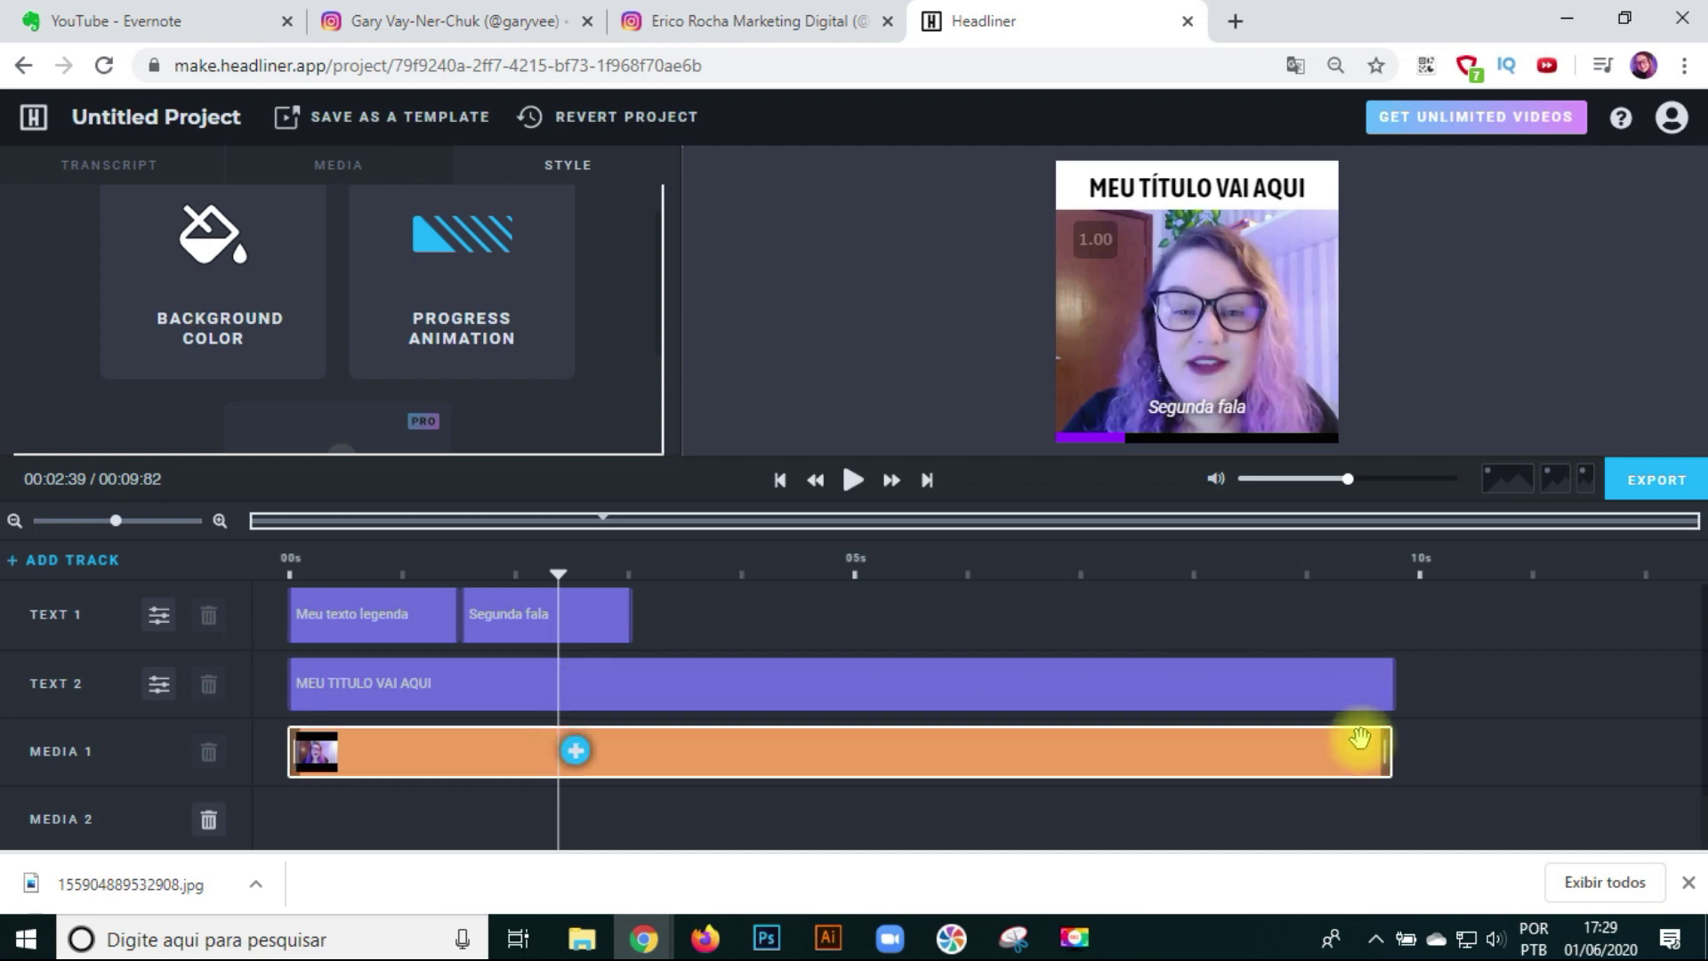
{"action": "left_click_drag", "start_coordinate": [560, 574], "coordinate": [284, 566]}
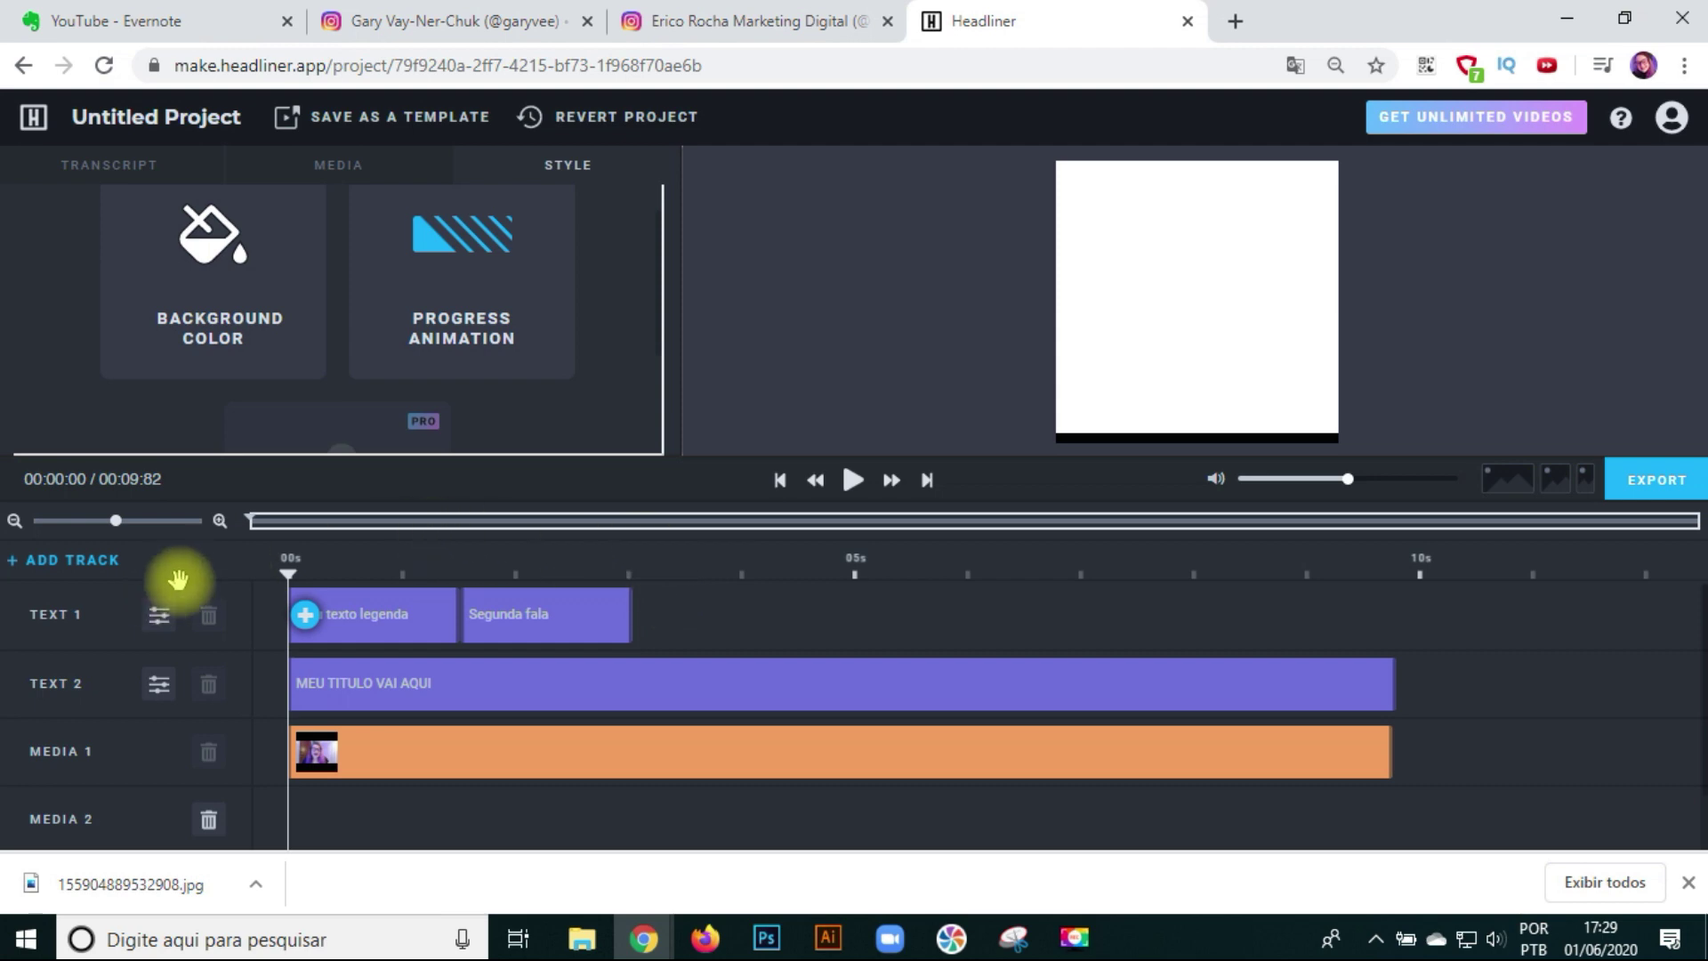
{"action": "left_click_drag", "start_coordinate": [287, 571], "coordinate": [362, 572]}
{"action": "left_click", "coordinate": [630, 580]}
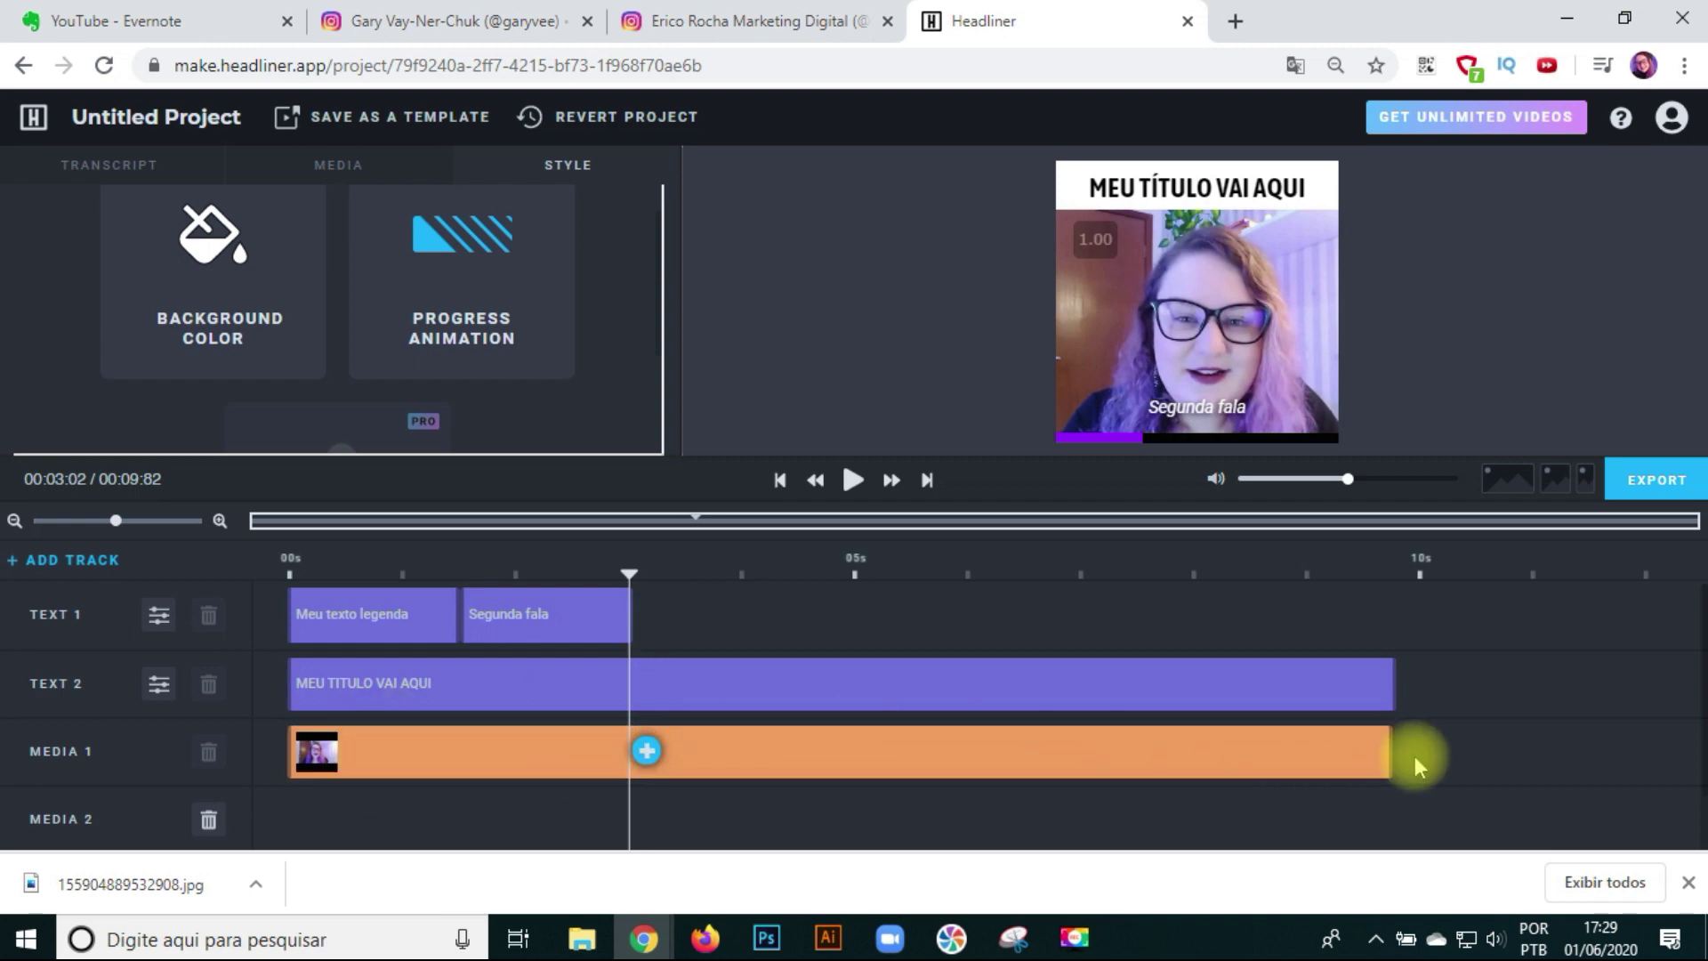
{"action": "left_click", "coordinate": [307, 751]}
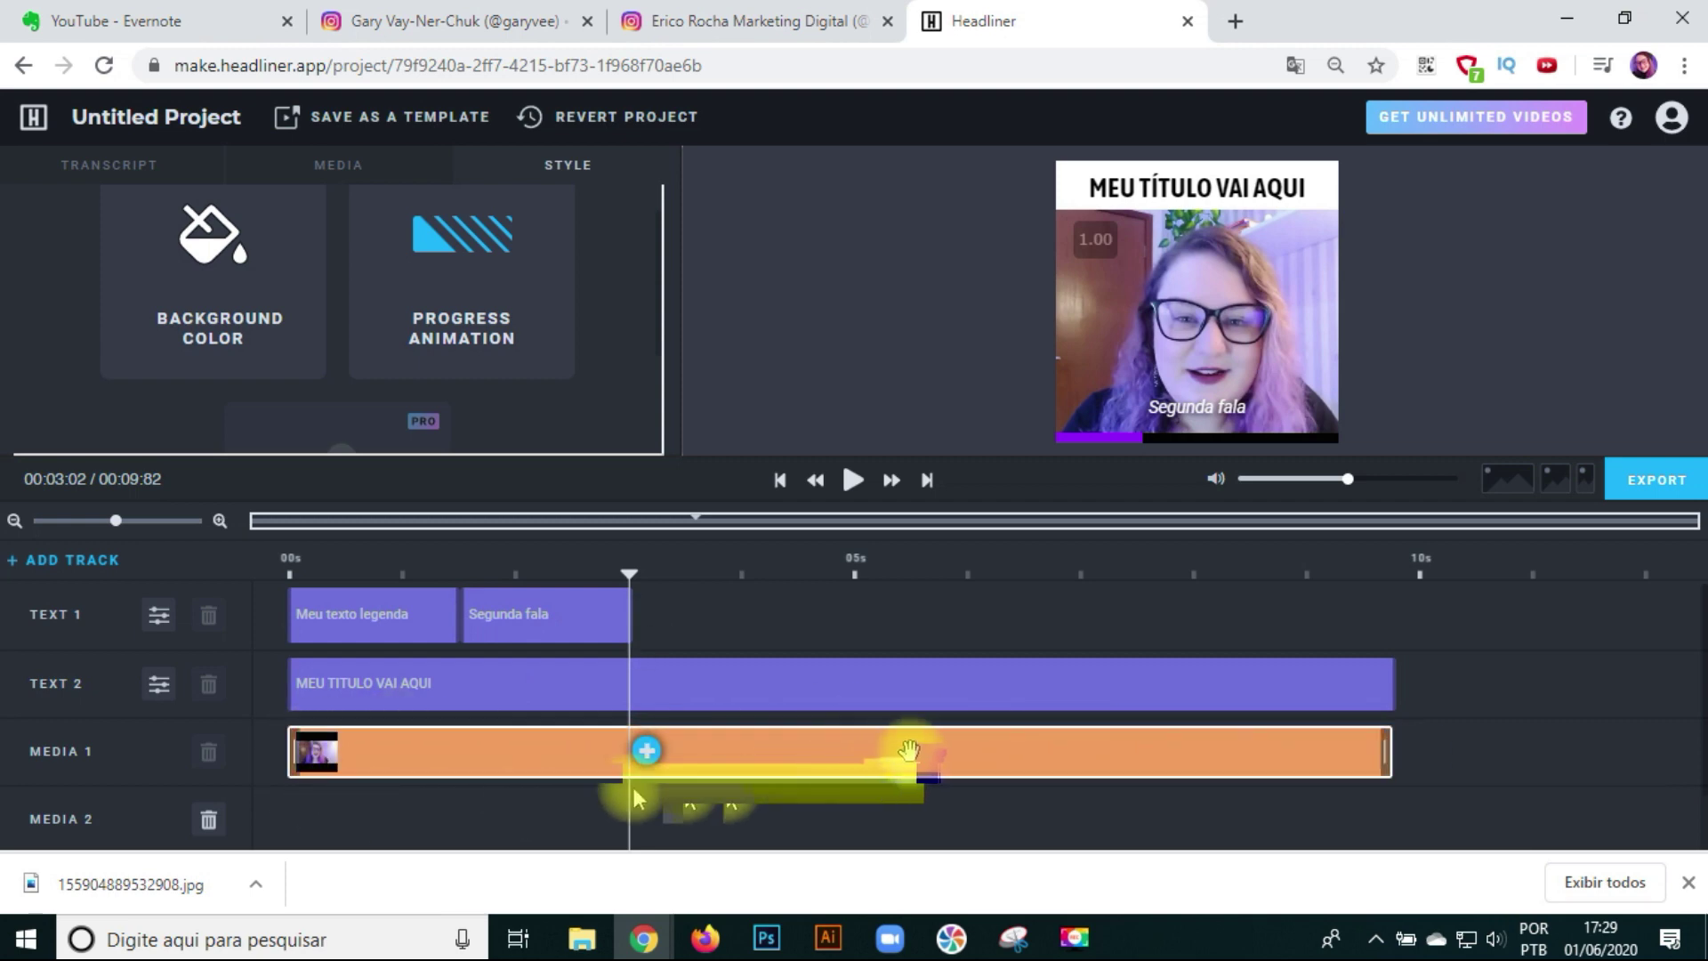
{"action": "left_click_drag", "start_coordinate": [634, 579], "coordinate": [824, 579]}
{"action": "left_click", "coordinate": [407, 637]}
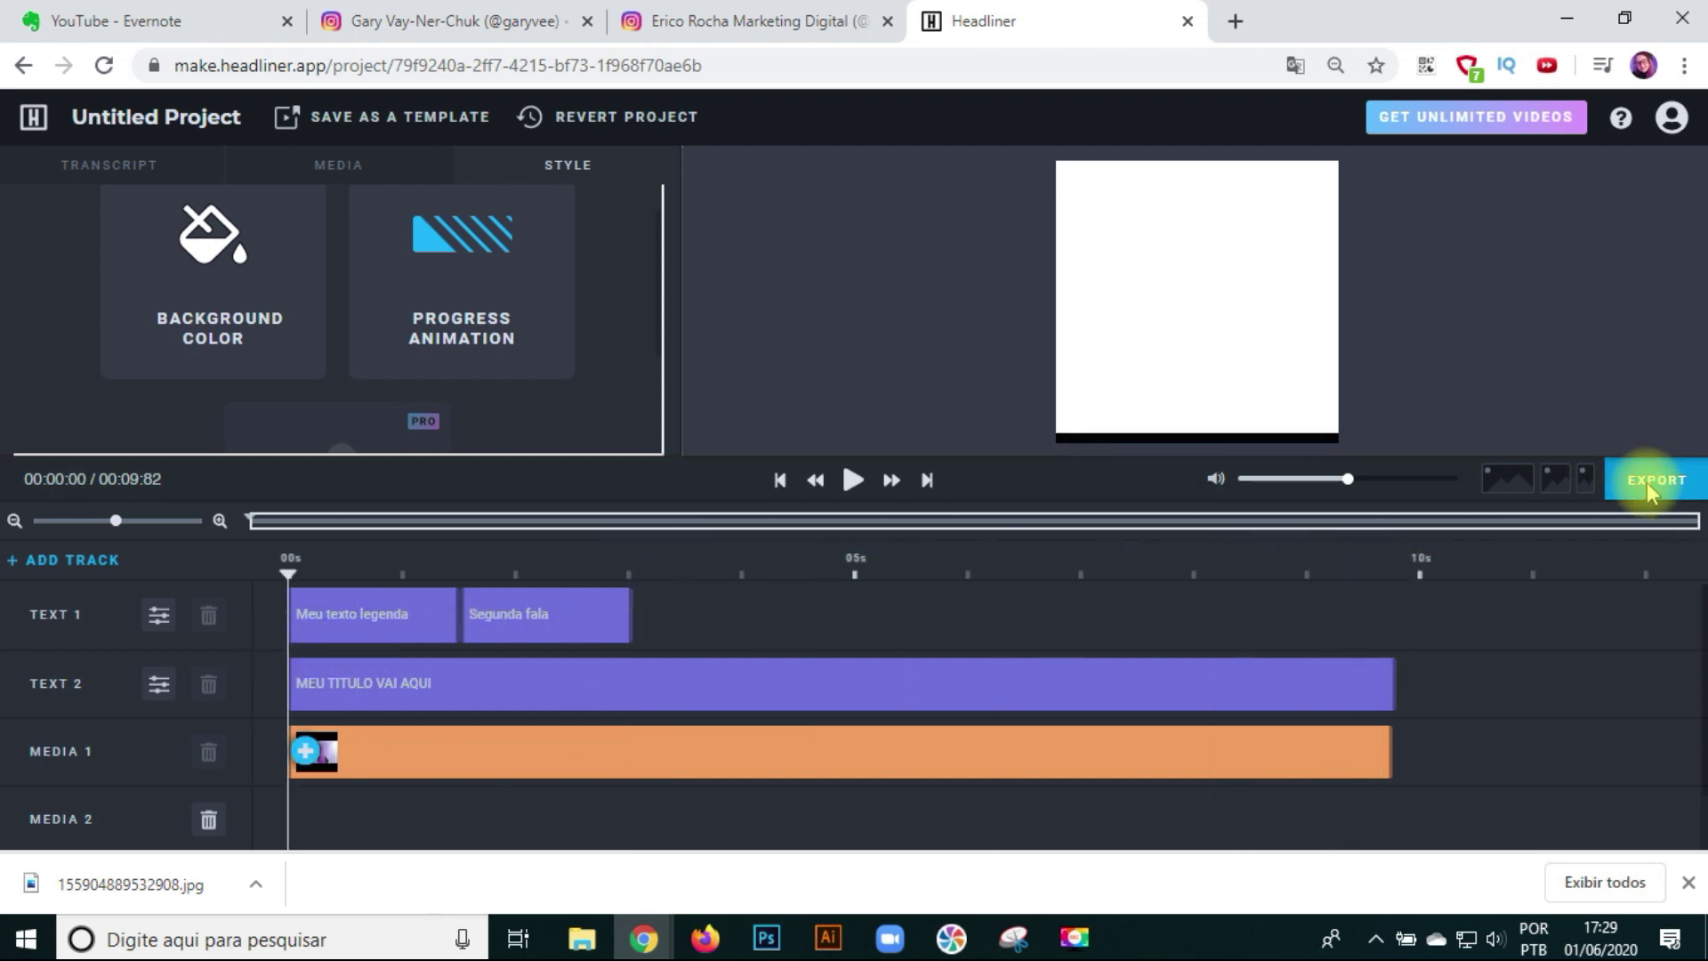
- Export the video at Square HD2 1080x1080, keeping a frame rate of 24, high quality and normal speed
{"action": "left_click", "coordinate": [1647, 482]}
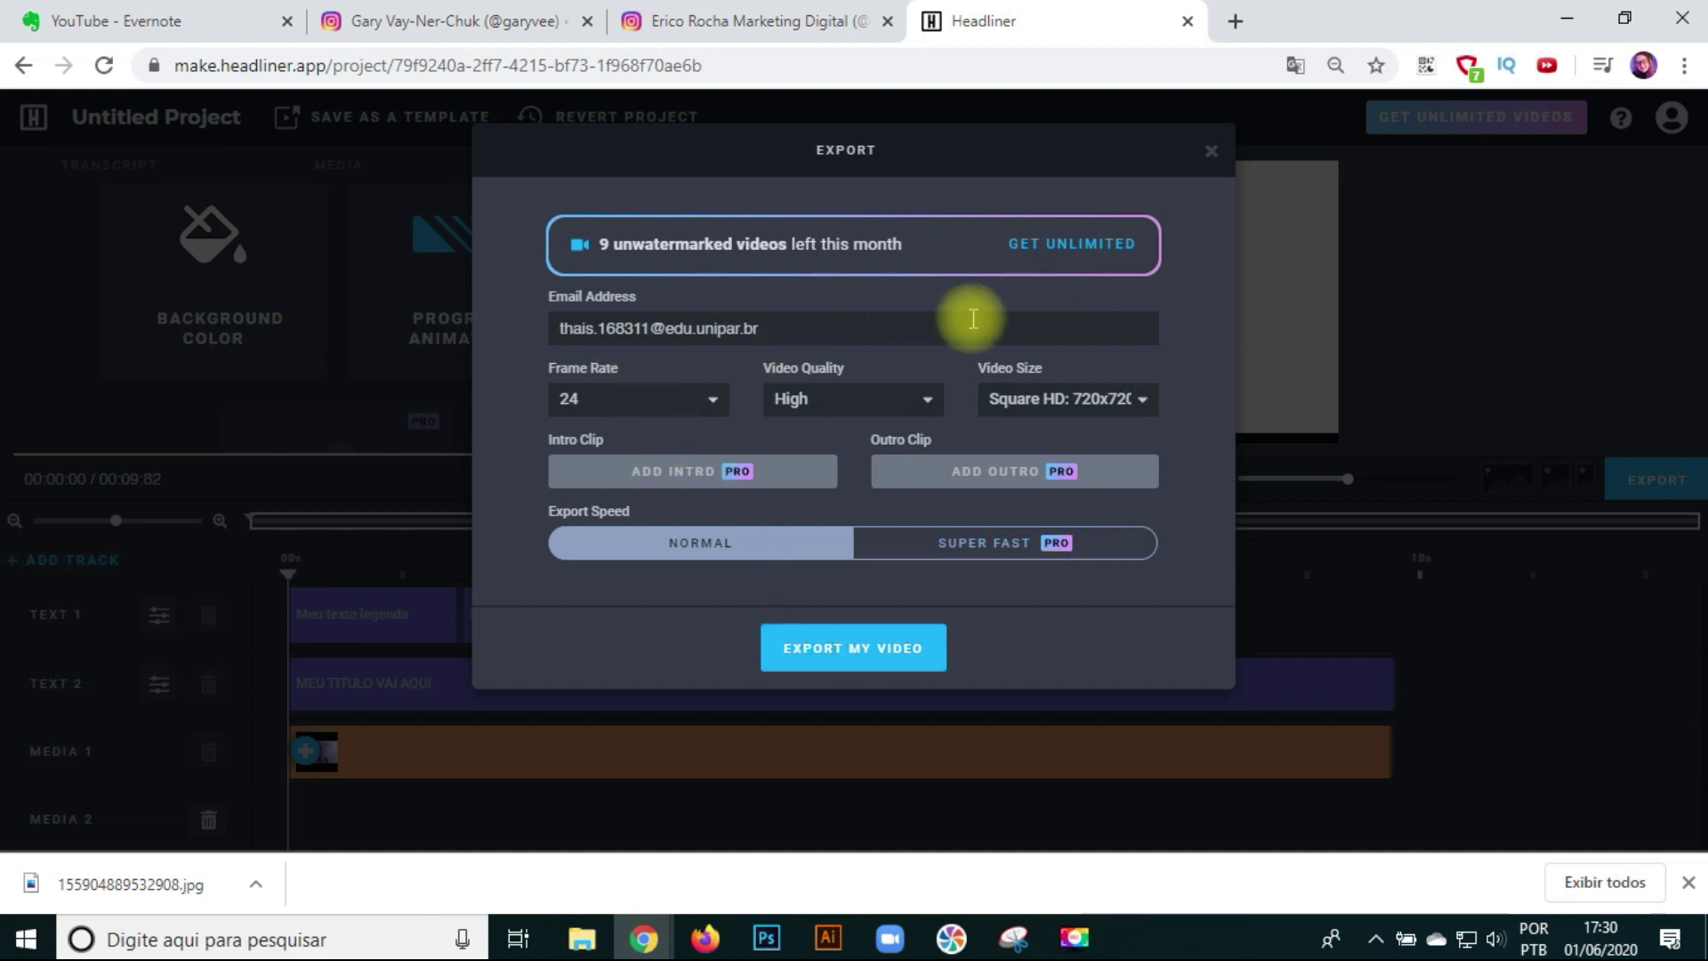
{"action": "left_click", "coordinate": [1155, 406]}
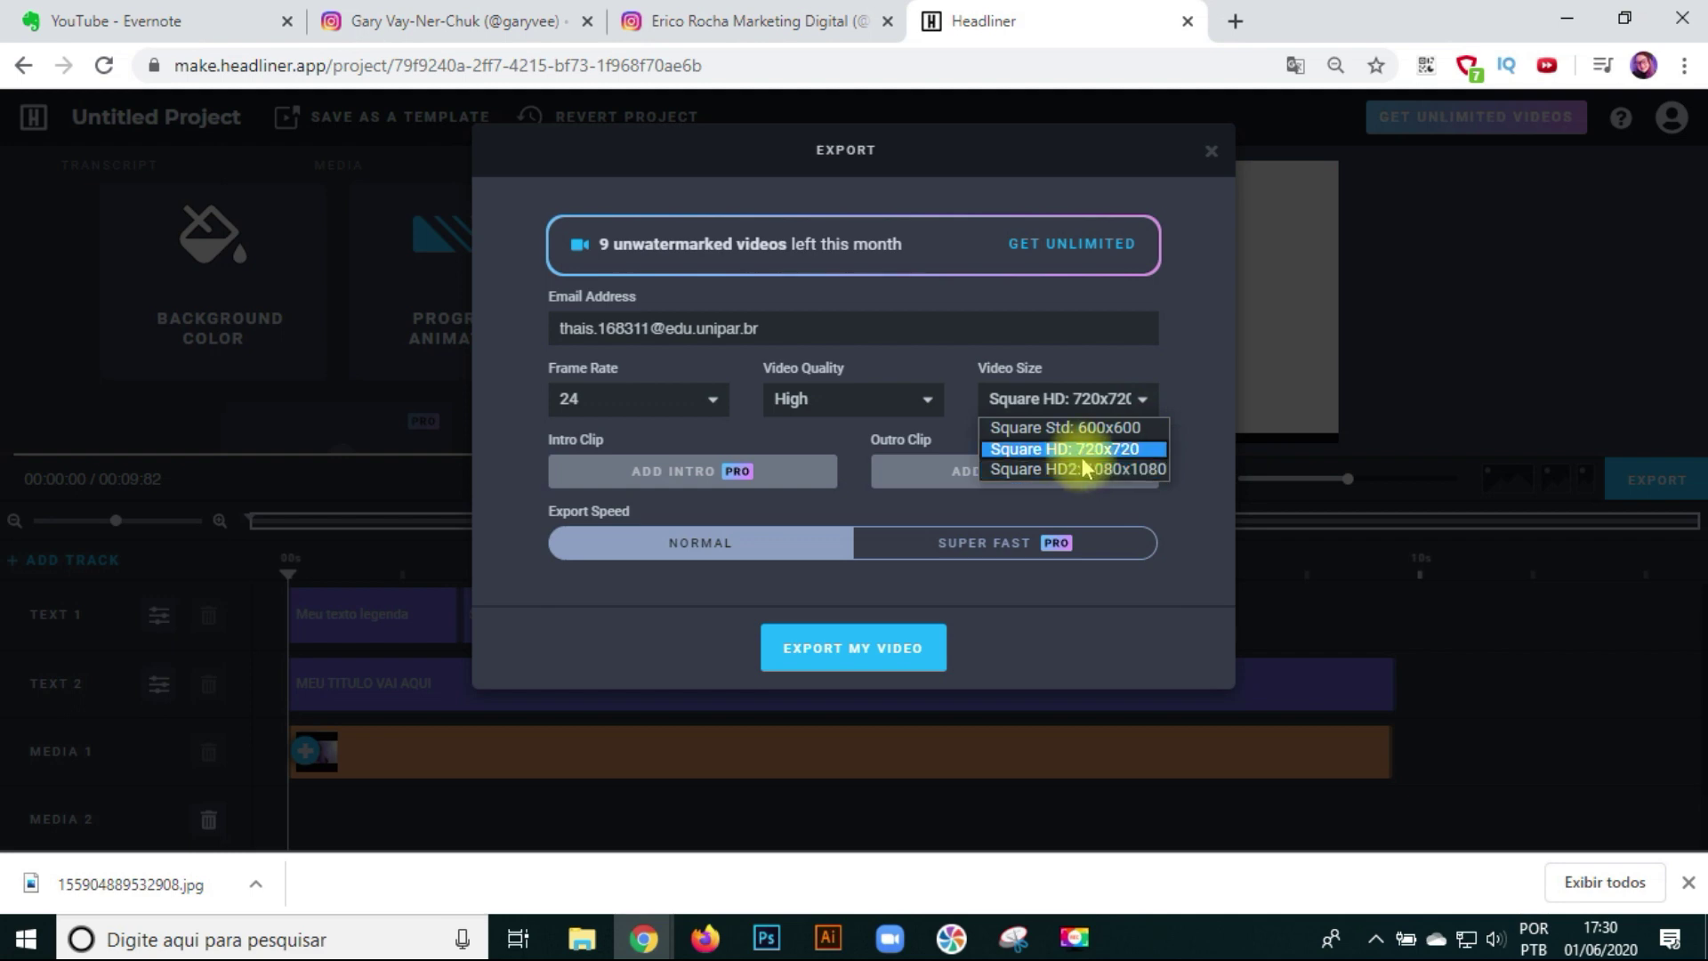
{"action": "left_click", "coordinate": [1231, 436]}
{"action": "left_click", "coordinate": [1128, 391]}
{"action": "left_click", "coordinate": [1129, 471]}
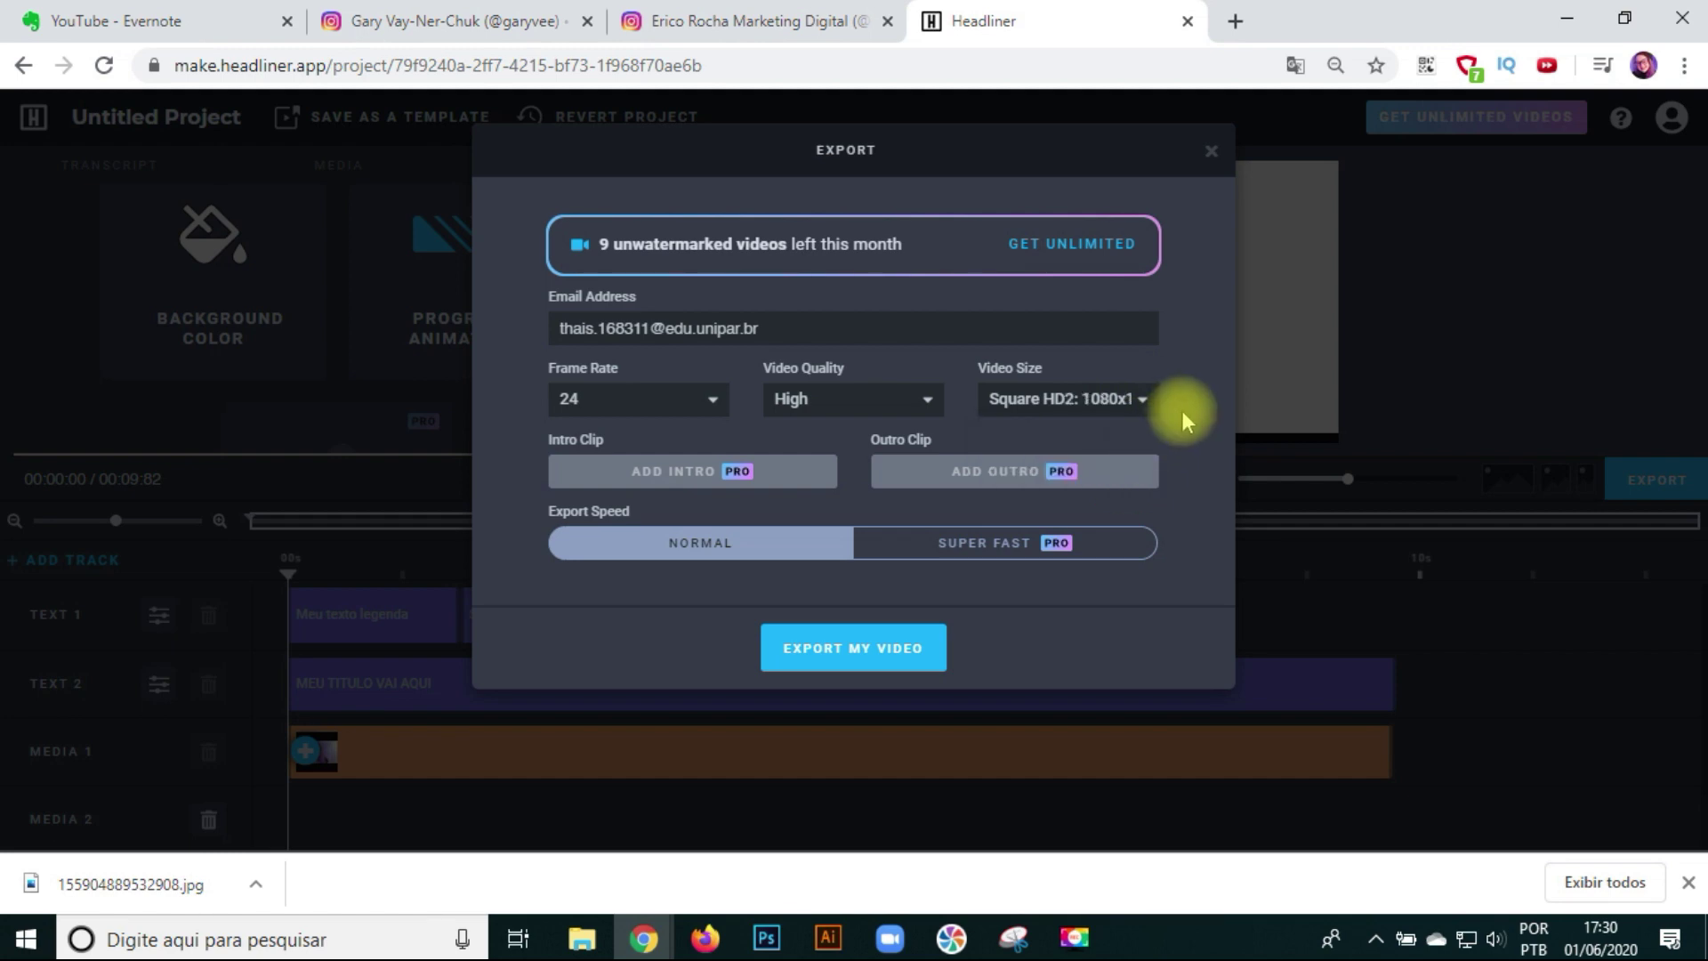
{"action": "left_click", "coordinate": [889, 676]}
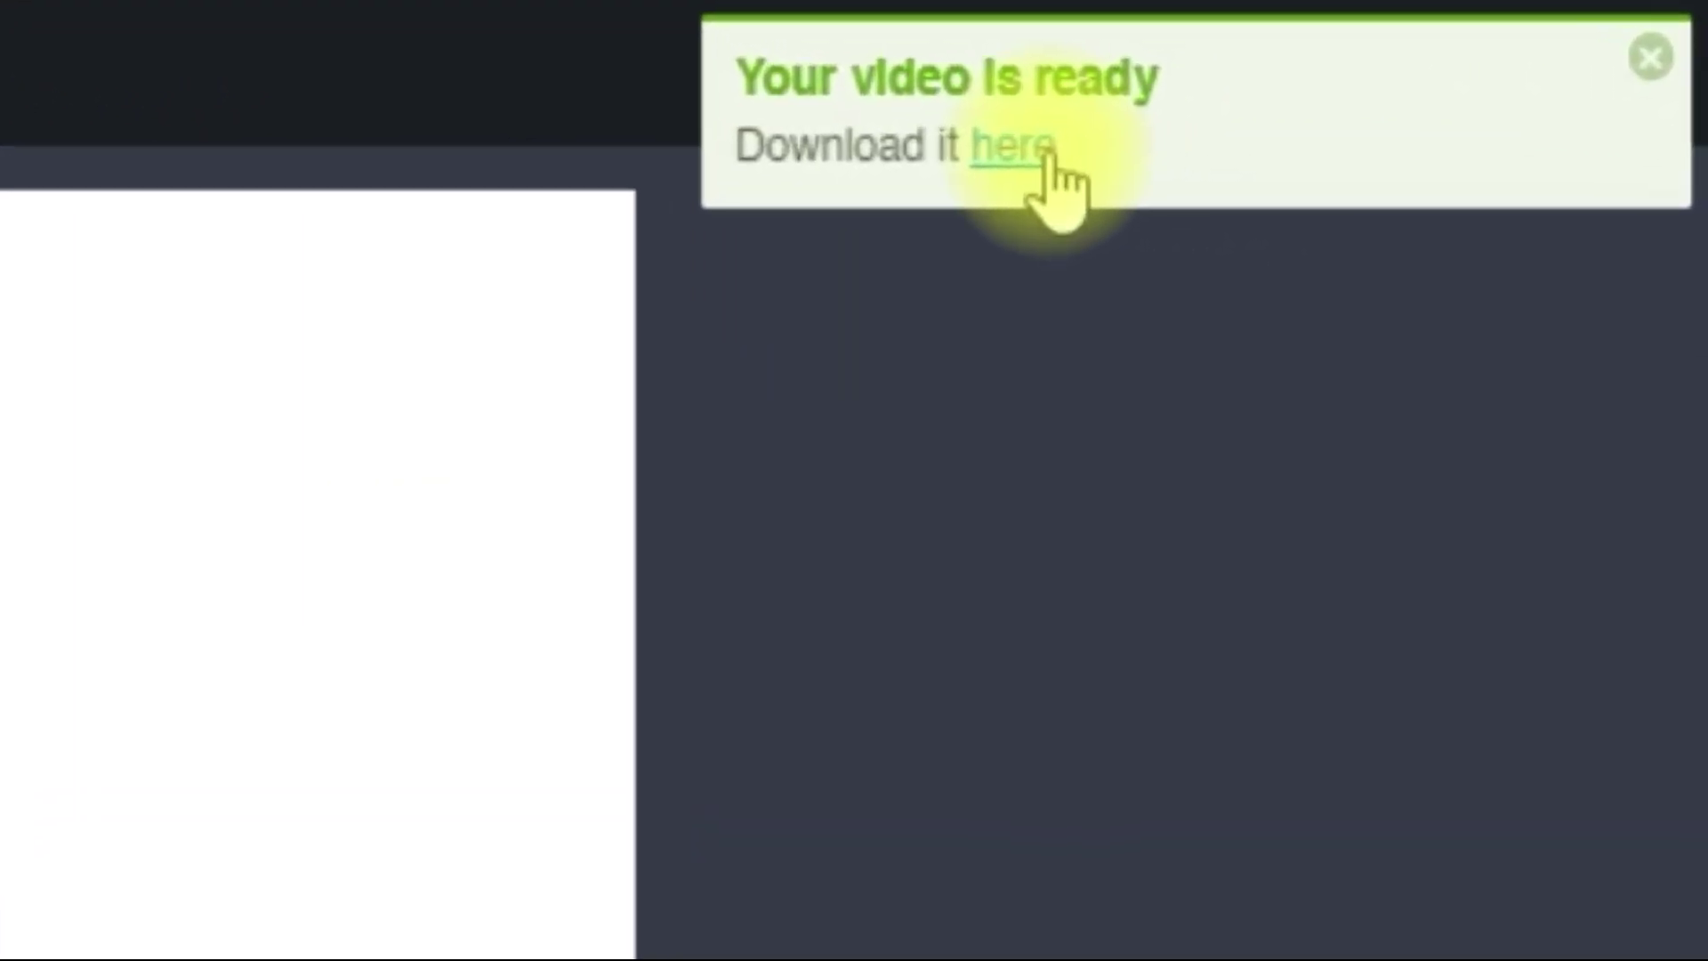
- Open the finished video's download page and bring up the MP4 save dialog, dismissing it without saving
{"action": "left_click", "coordinate": [996, 153]}
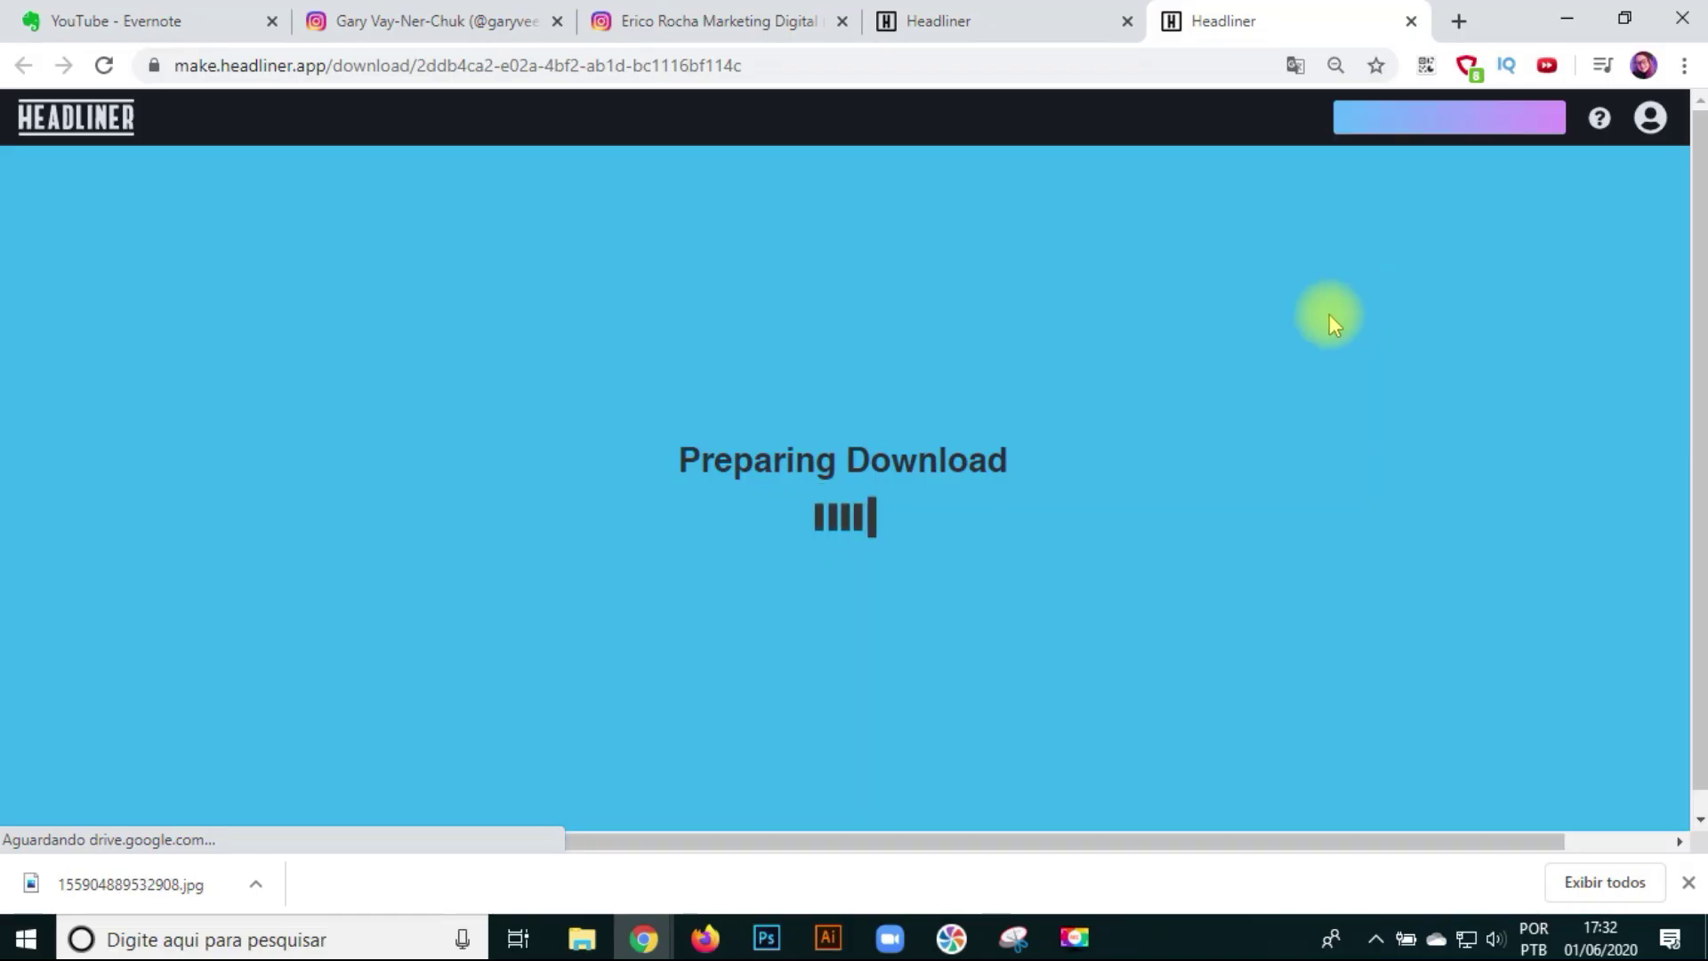
{"action": "left_click", "coordinate": [1689, 883]}
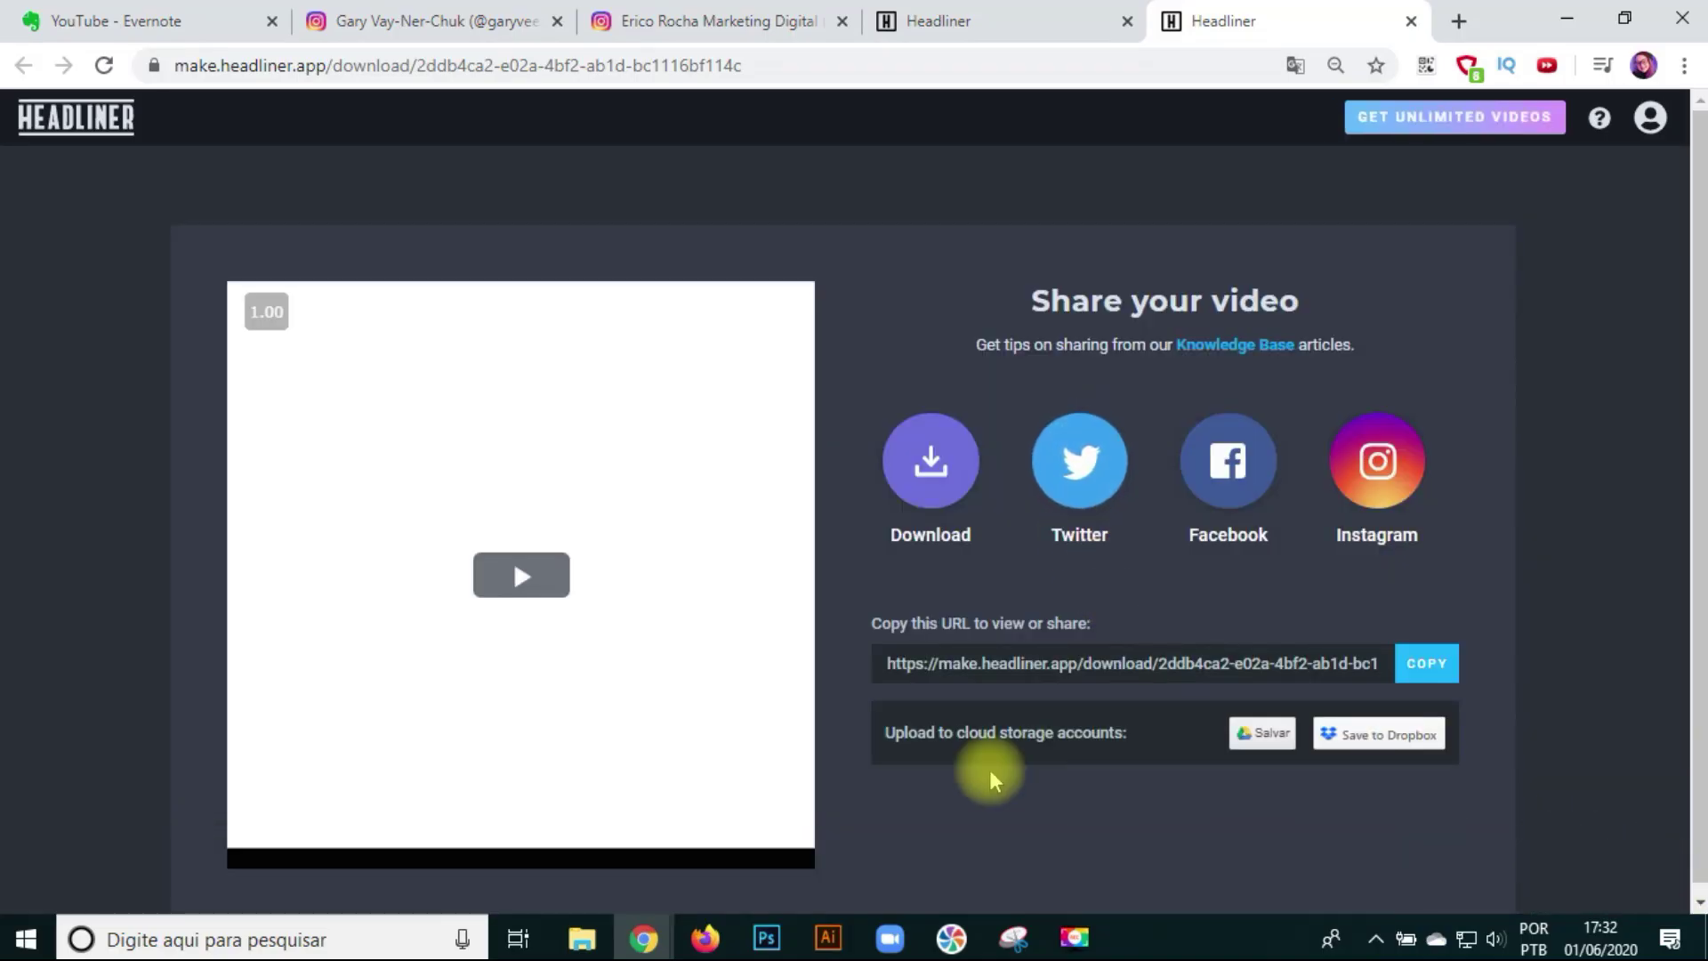
{"action": "left_click", "coordinate": [946, 494]}
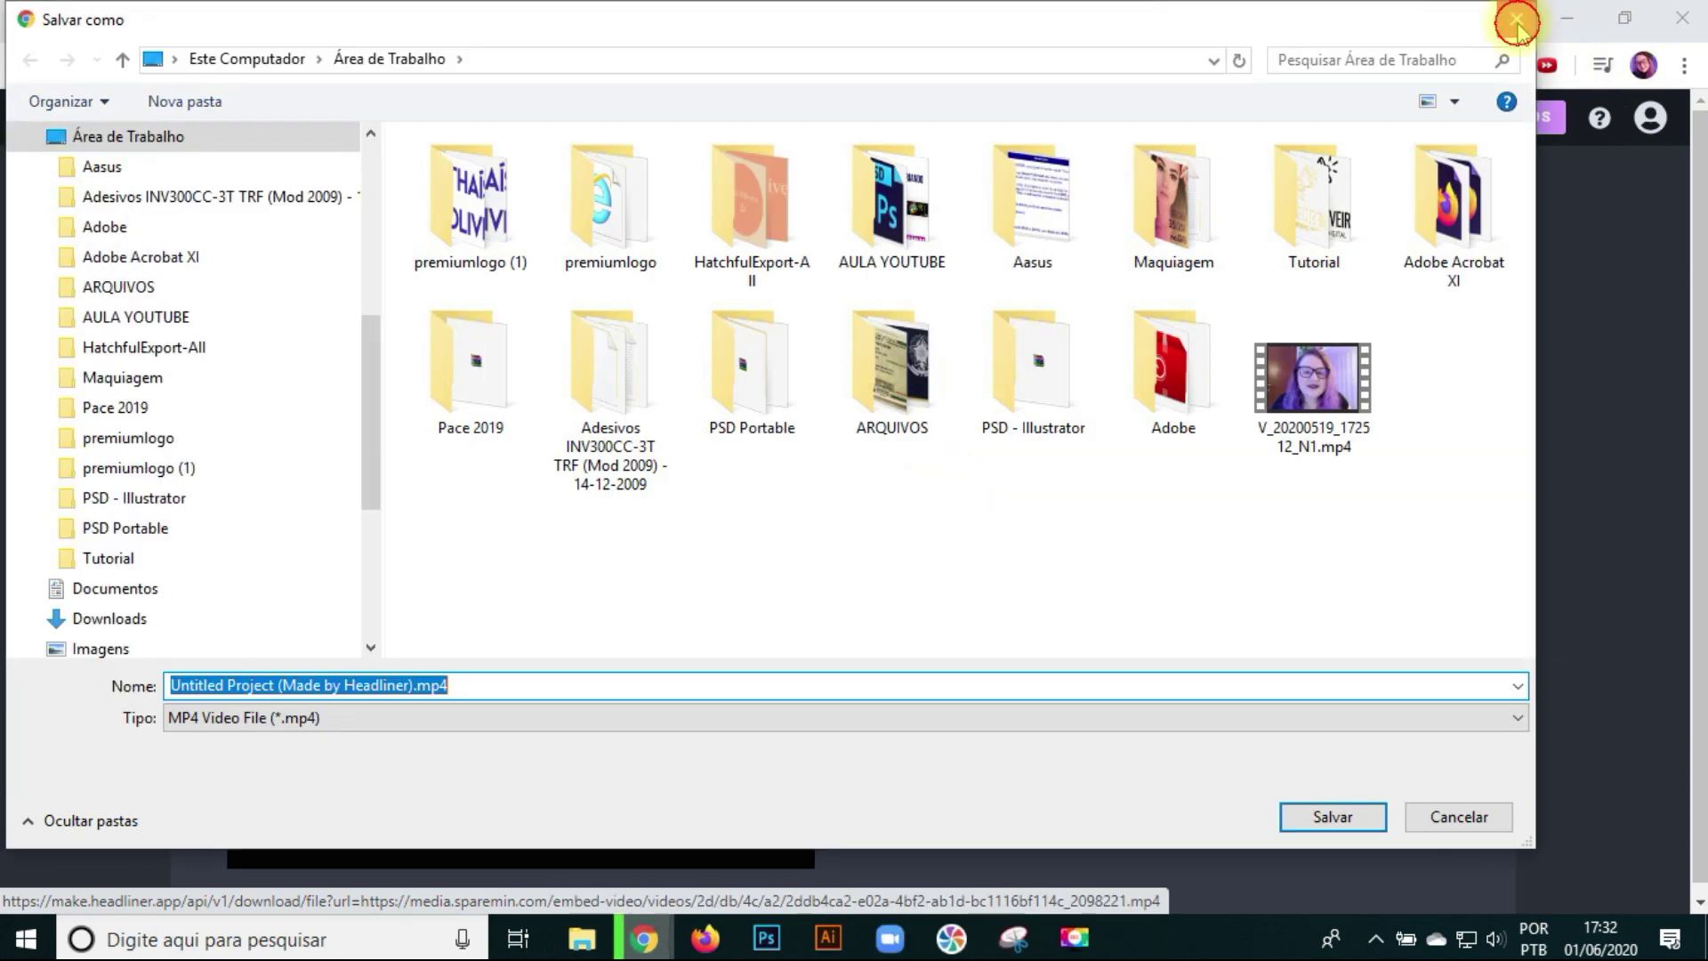
{"action": "left_click", "coordinate": [1517, 23]}
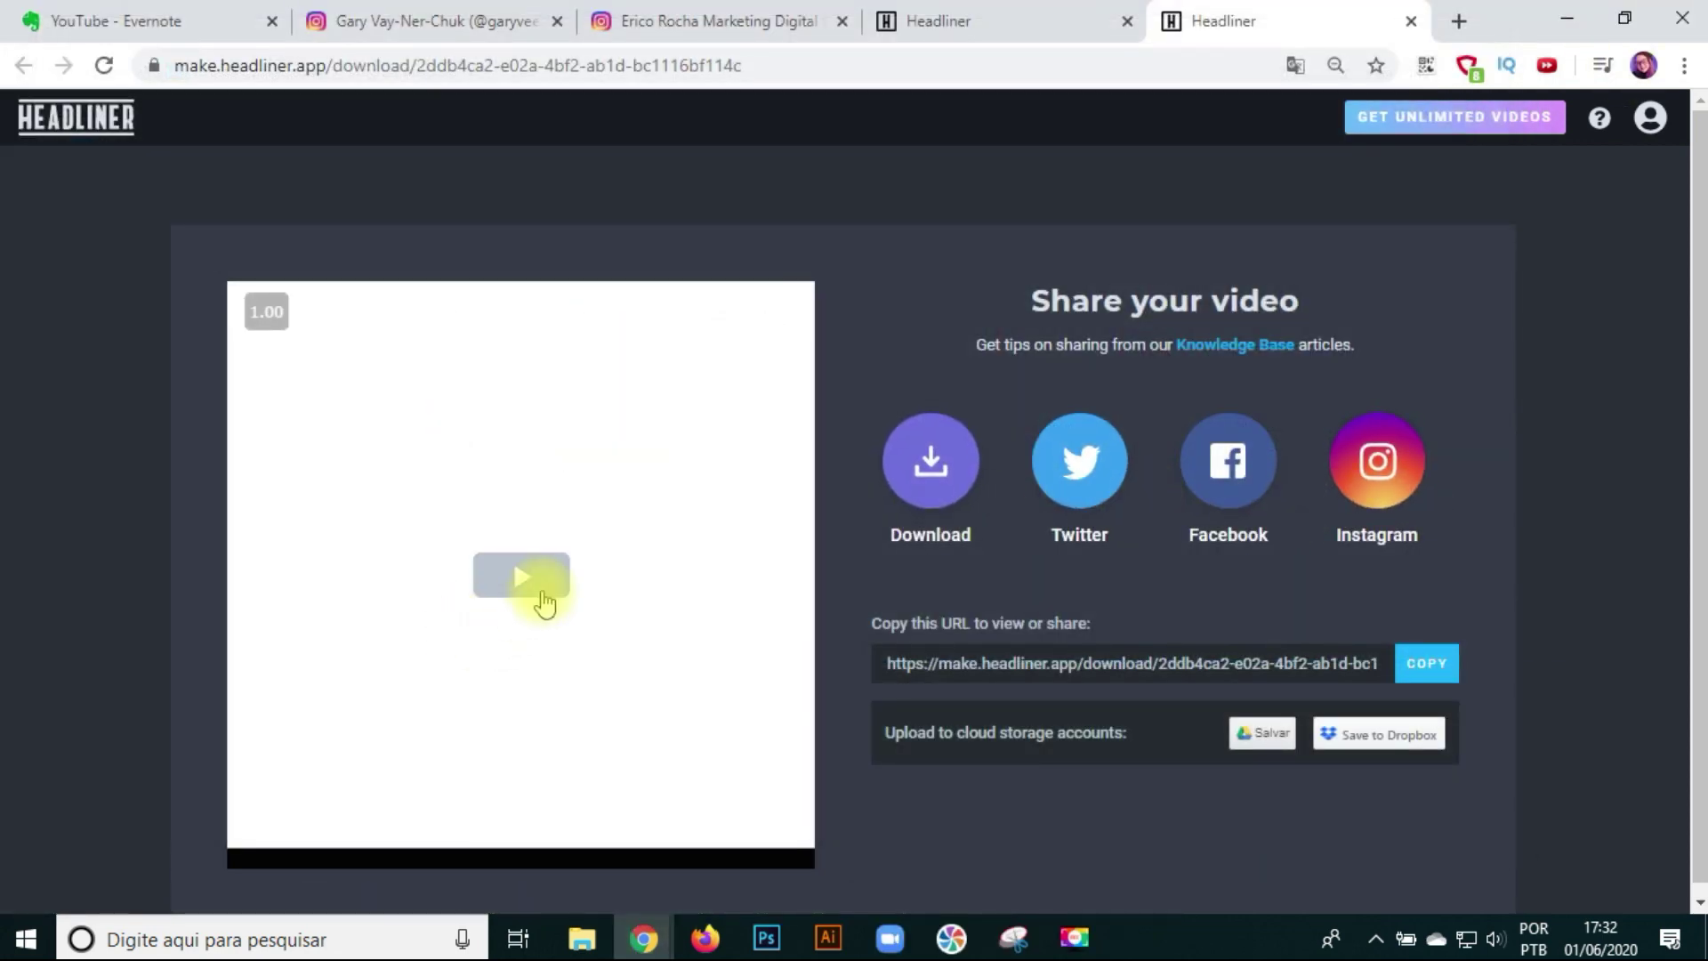